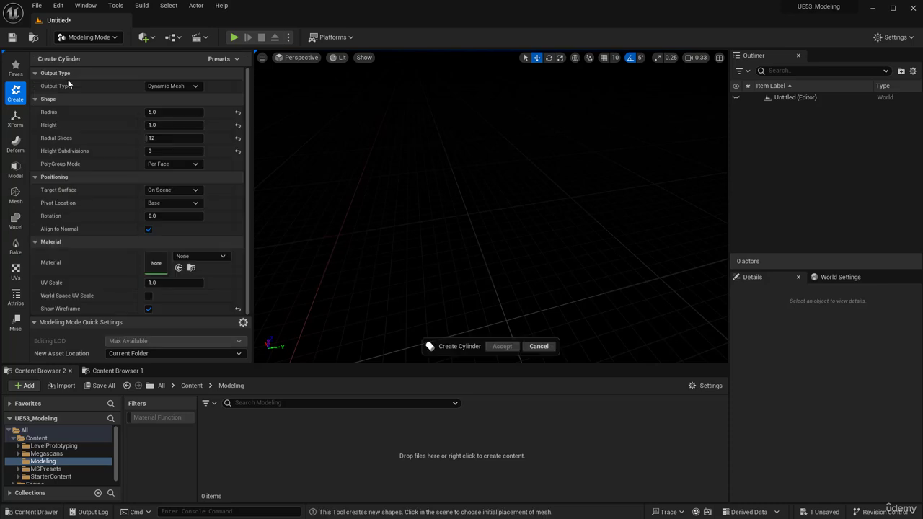
- Reset the cylinder's radius, height, radial slices and height subdivisions to their defaults and place the cylinder in the scene
left_click(238, 113)
left_click(238, 125)
left_click(238, 138)
left_click(238, 151)
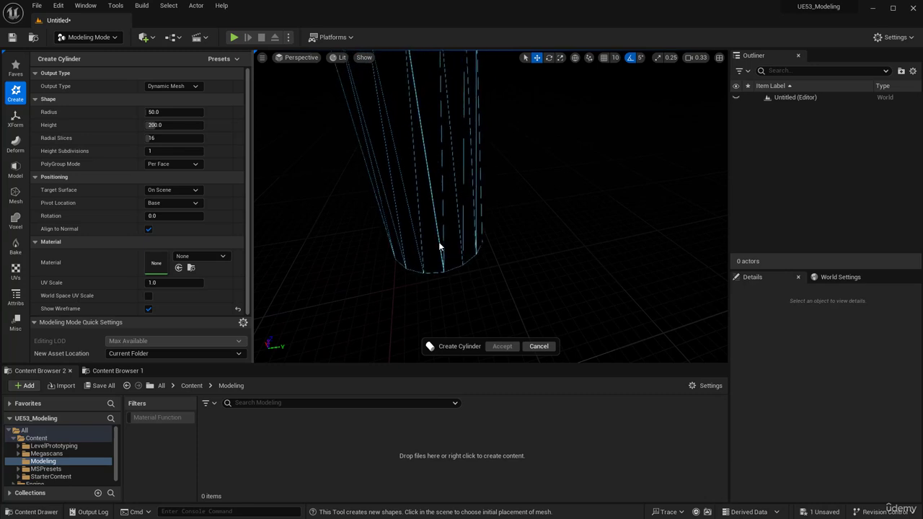
left_click(442, 238)
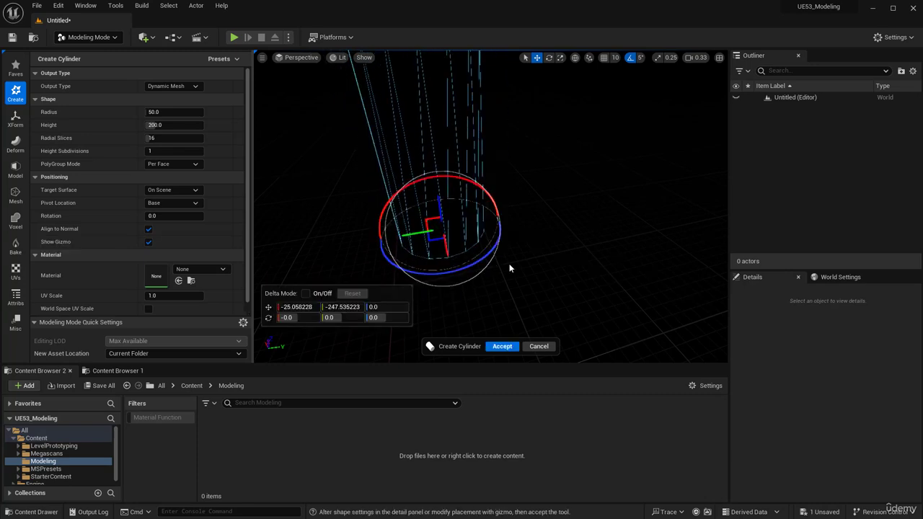
- Set the cylinder's position to 0, 0, 0 to put it at the world origin
left_click(292, 306)
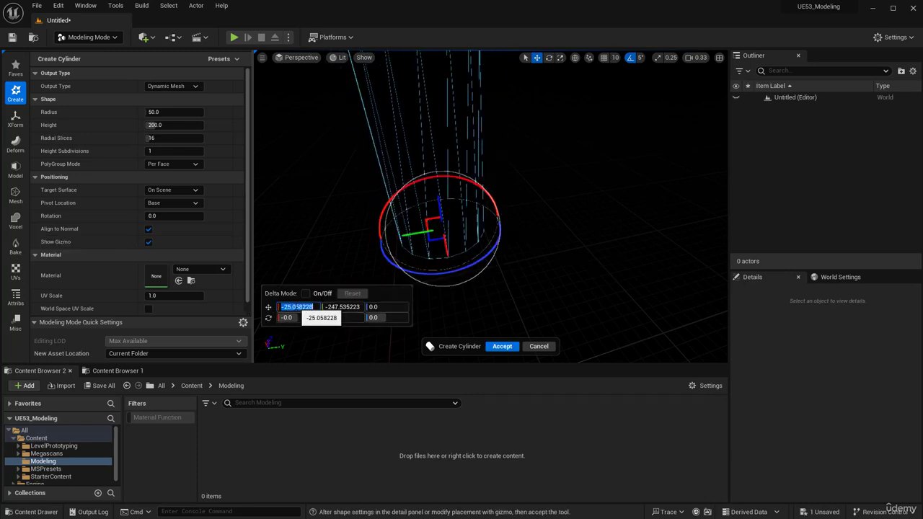
type("0")
key("Tab")
type("0")
key("Tab")
type("0")
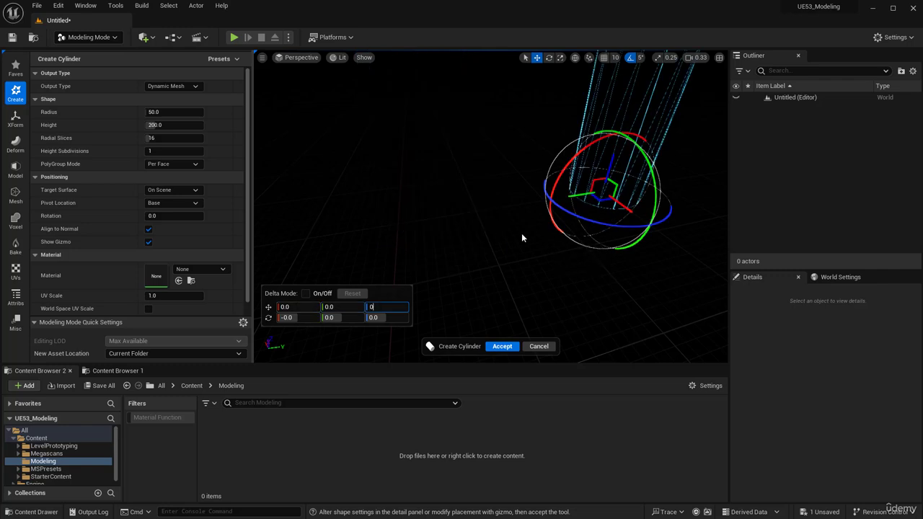
right_click_drag(526, 237, 389, 192)
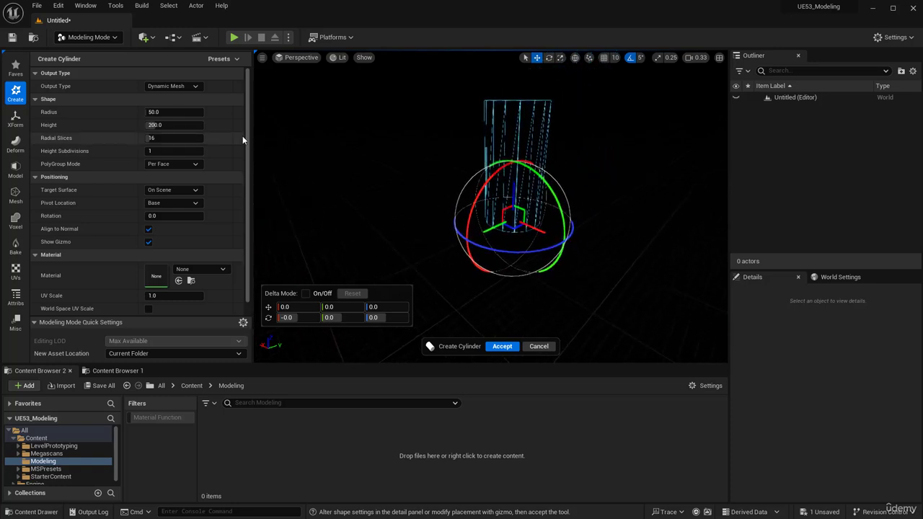
- Set the cylinder's height to 70
left_click(178, 125)
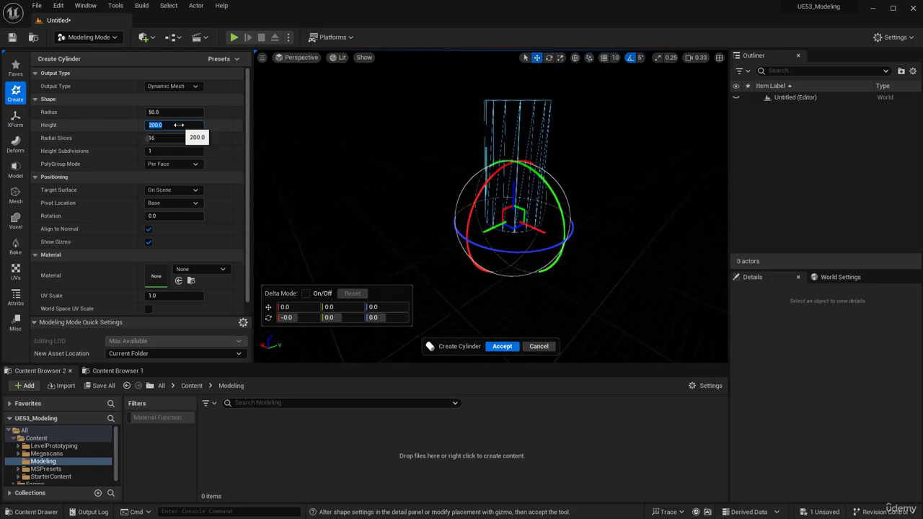
type("70")
key("Return")
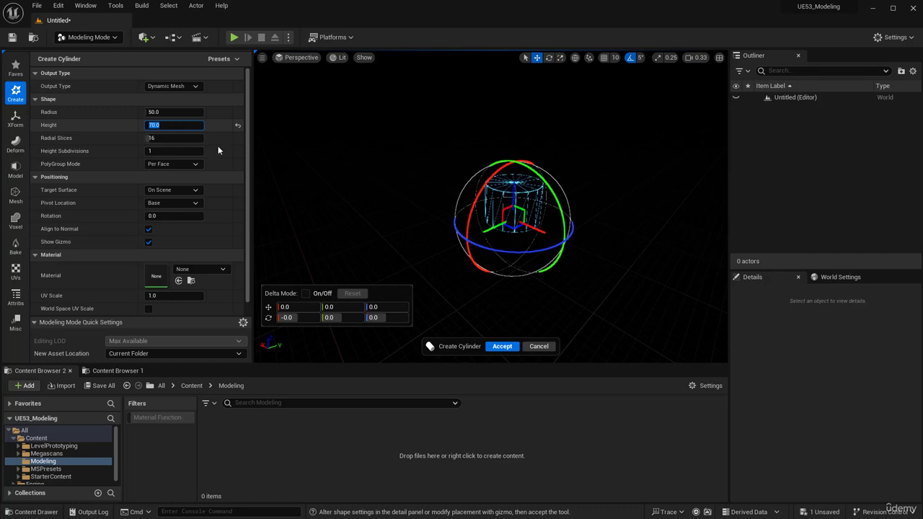
scroll(389, 189, "up", 2)
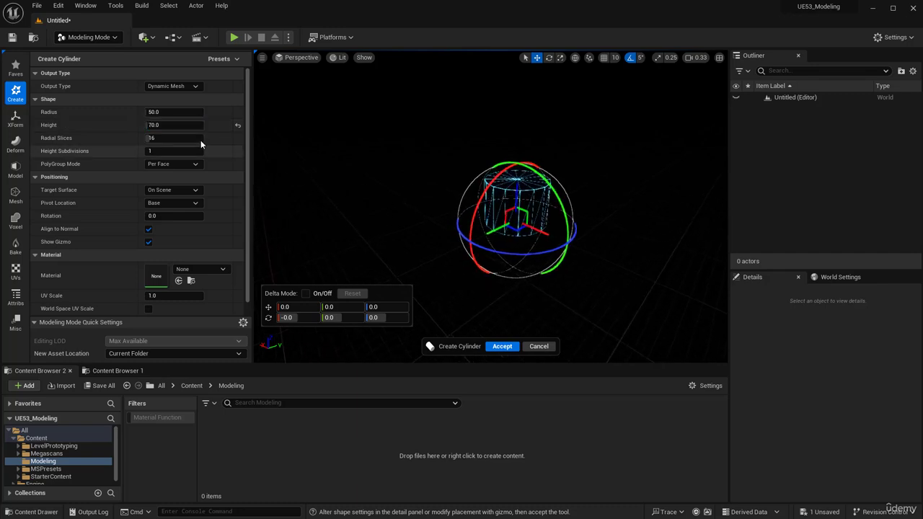
- Set the cylinder's radius to 30 and its height to 80
left_click(157, 113)
type("30")
key("Return")
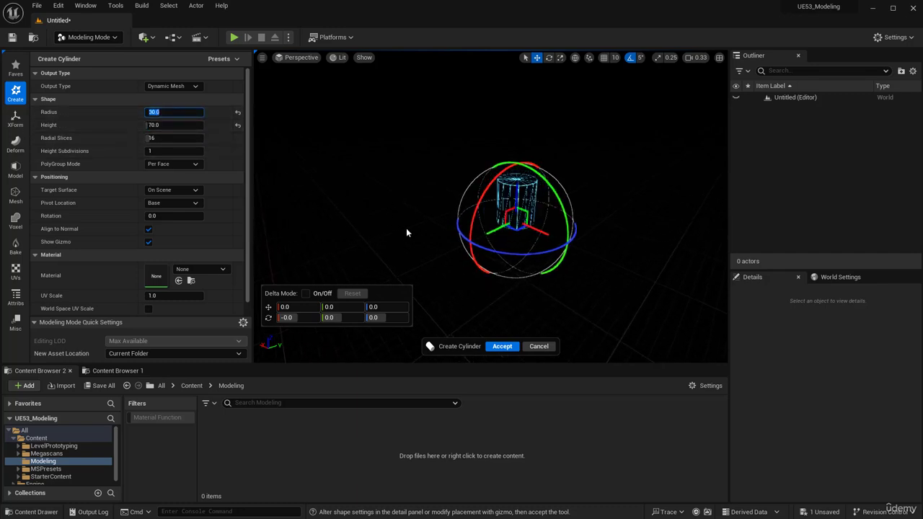
scroll(406, 228, "up", 4)
right_click_drag(379, 166, 413, 167)
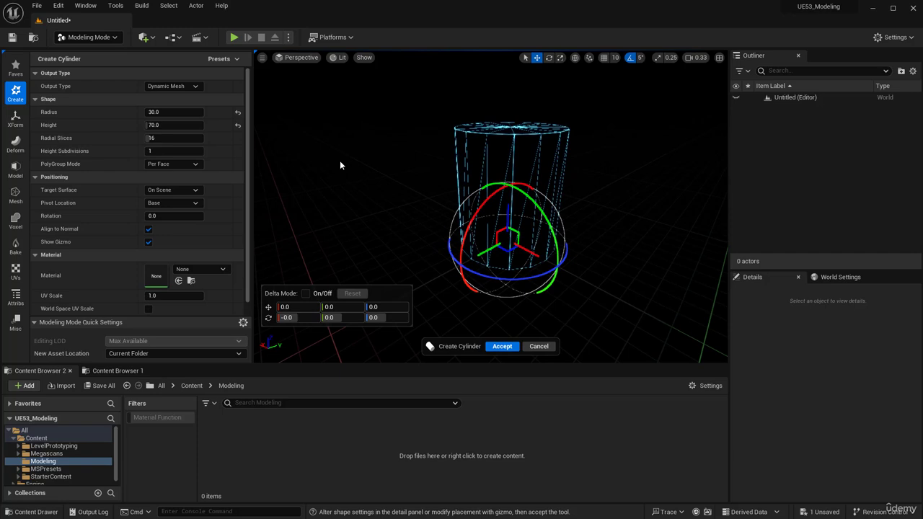
left_click(183, 129)
type("80")
key("Return")
- Change the viewport's view mode from Lit to Wireframe
right_click_drag(346, 63, 360, 151)
left_click(345, 62)
left_click(353, 107)
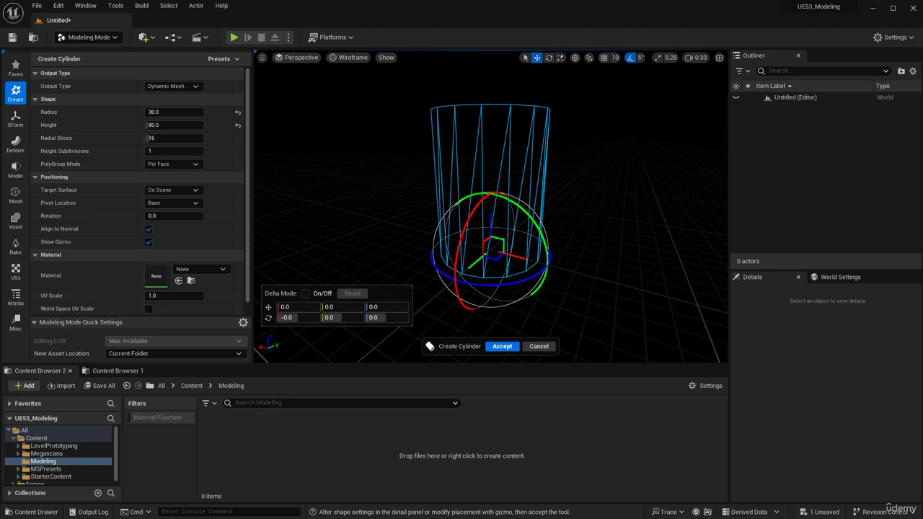
- Set the cylinder's radial slices to 12
right_click_drag(511, 164, 512, 184)
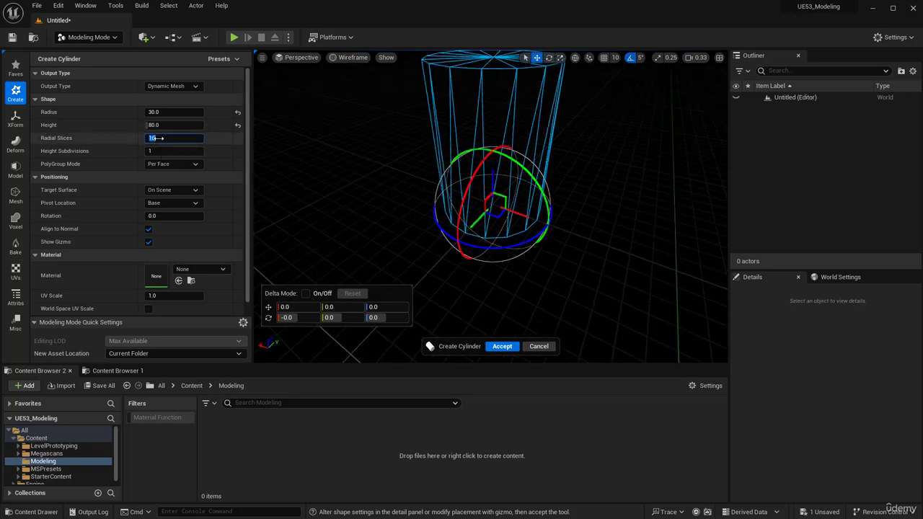
type("2")
key("Return")
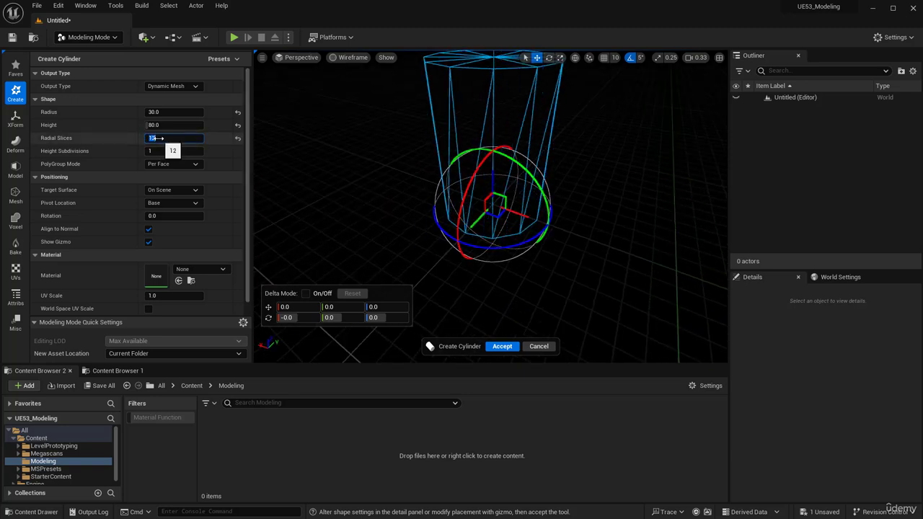
scroll(527, 125, "down", 4)
right_click_drag(527, 125, 559, 127)
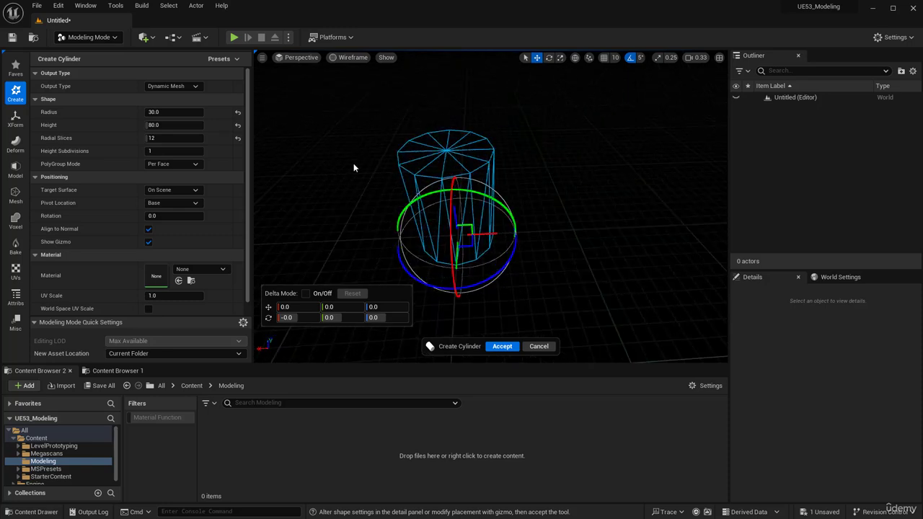
- Set the cylinder's height subdivisions to 3 and accept the shape to create it
right_click_drag(353, 167, 335, 163)
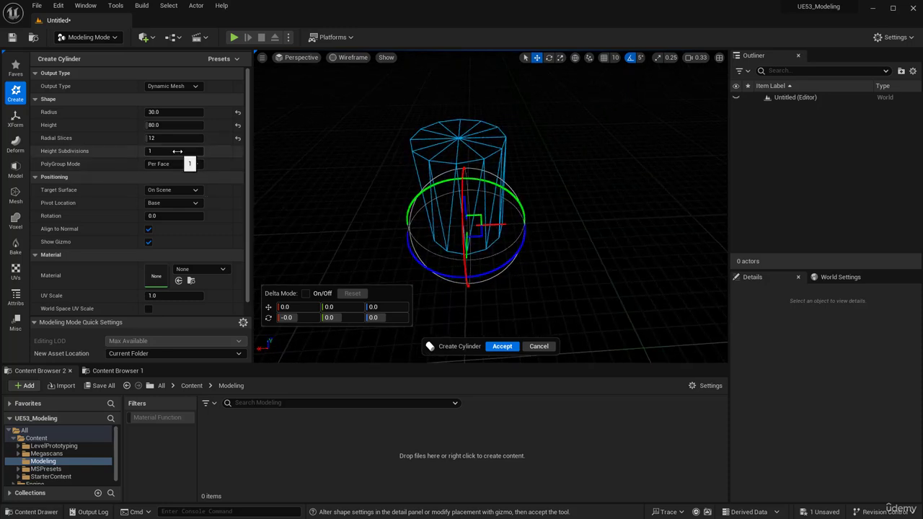
key("Return")
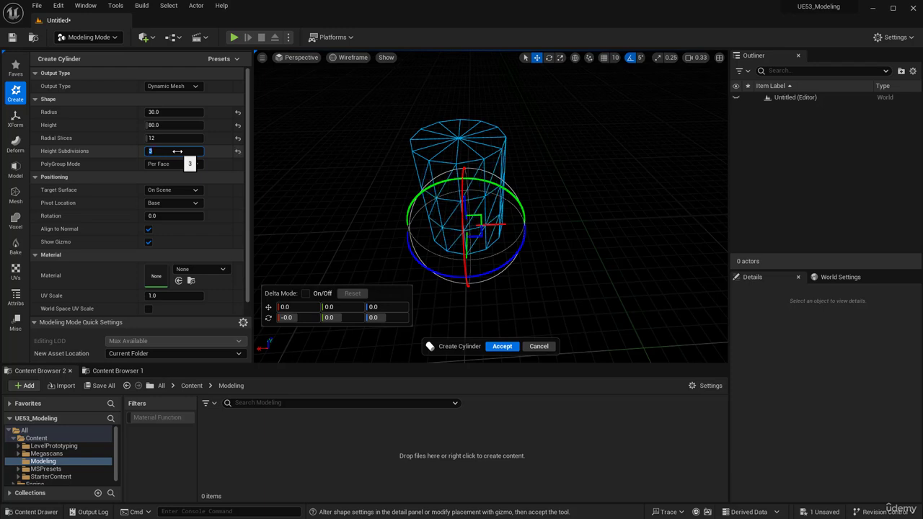
left_click_drag(493, 163, 495, 120, "alt")
mouse_move(248, 216)
left_mouse_down()
mouse_move(248, 262)
mouse_move(242, 206)
left_mouse_up()
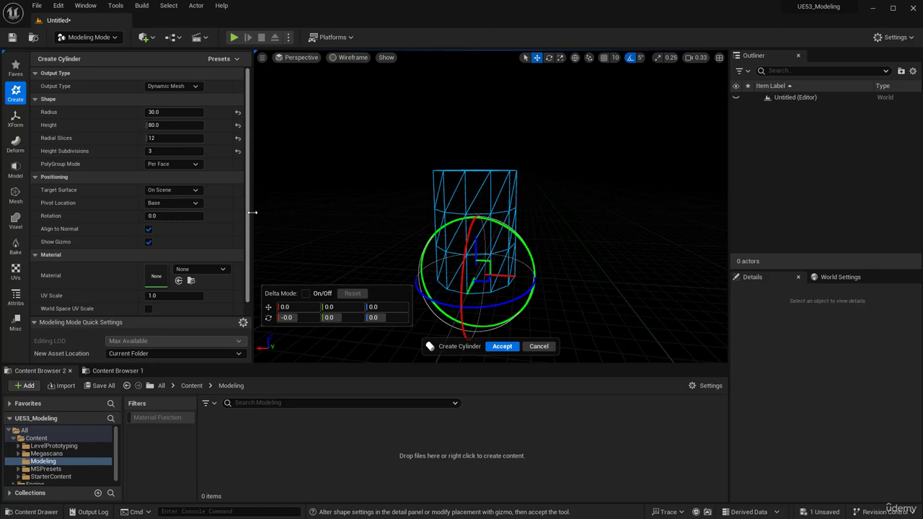
scroll(249, 236, "down", 1)
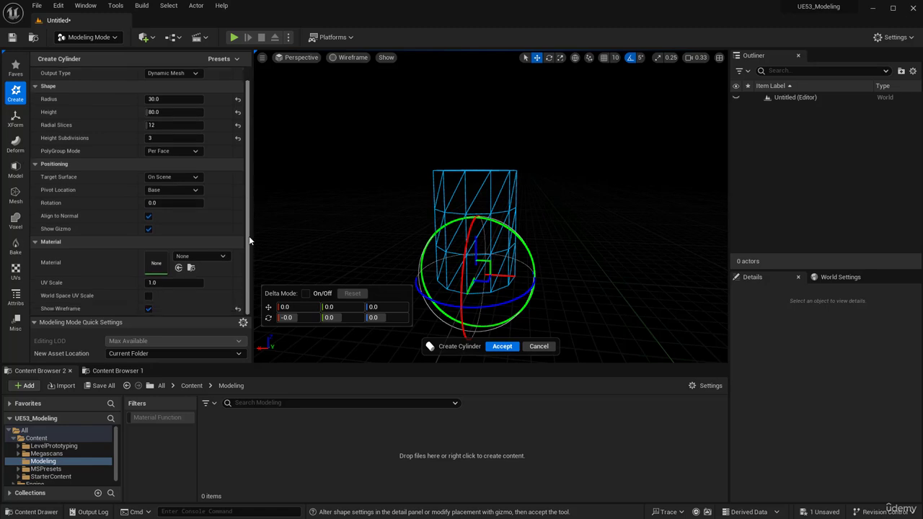
left_click(502, 347)
scroll(528, 218, "up", 6)
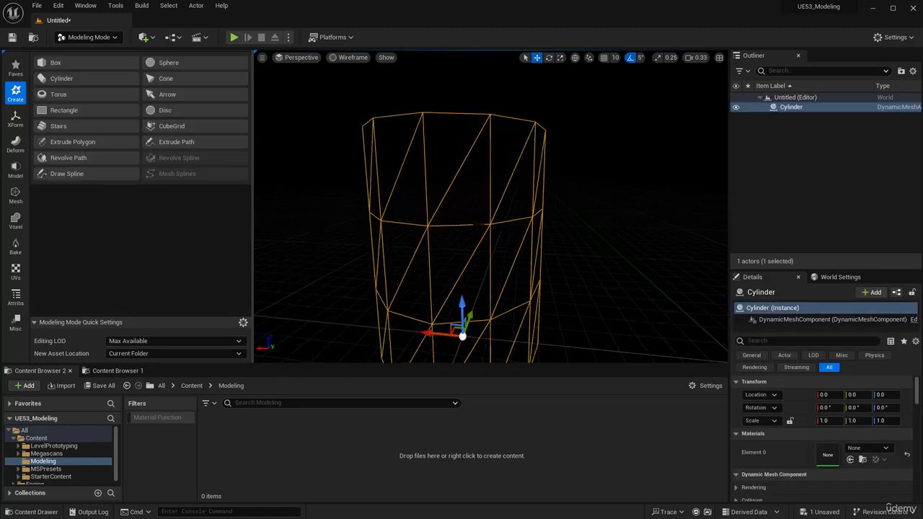
right_click_drag(528, 218, 491, 257)
- Start PolyGroup Edit on the cylinder and select its upper, middle and lower side bands in turn to examine the default polygroups
left_click(16, 172)
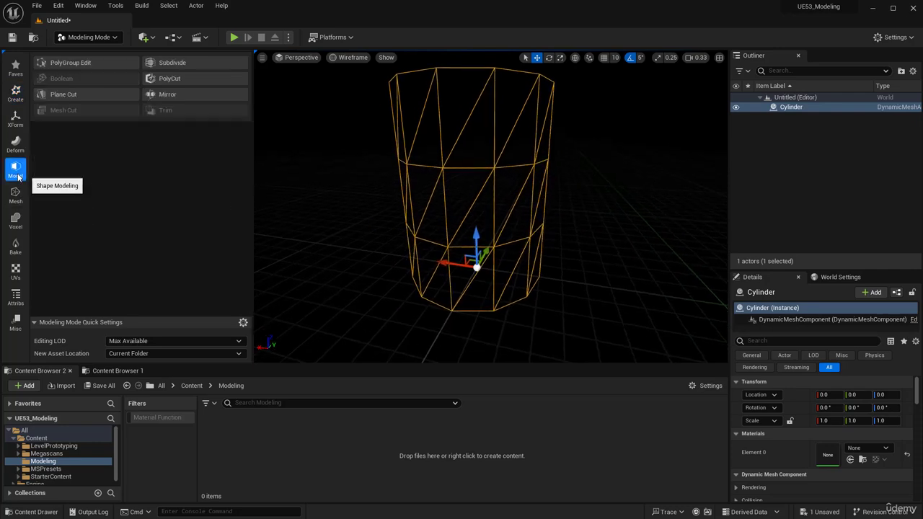
left_click(77, 65)
right_click_drag(409, 186, 409, 187)
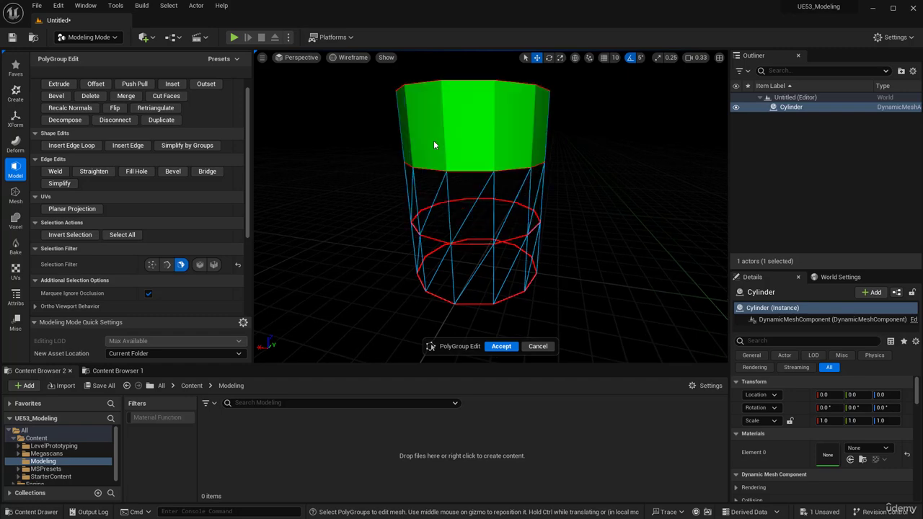
right_click_drag(437, 150, 432, 175)
left_click(458, 149)
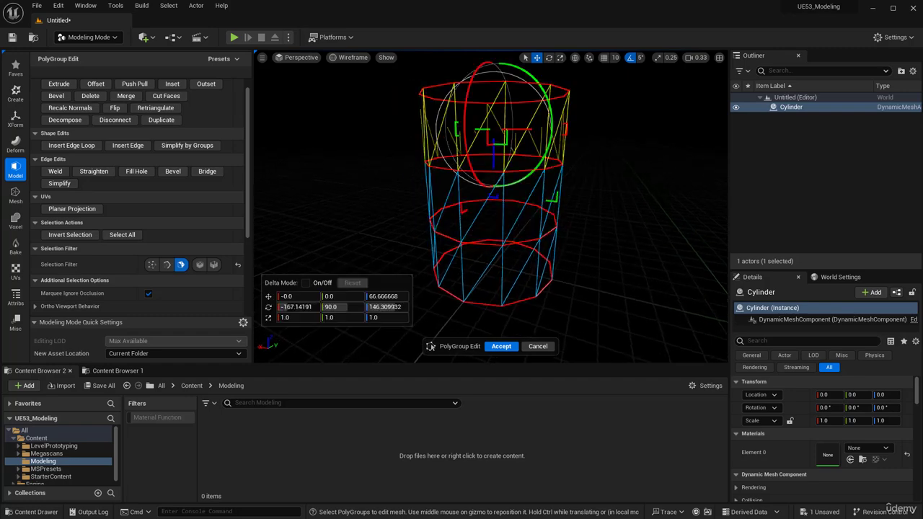
left_click(446, 200)
right_click_drag(478, 253, 483, 216)
left_click(482, 262)
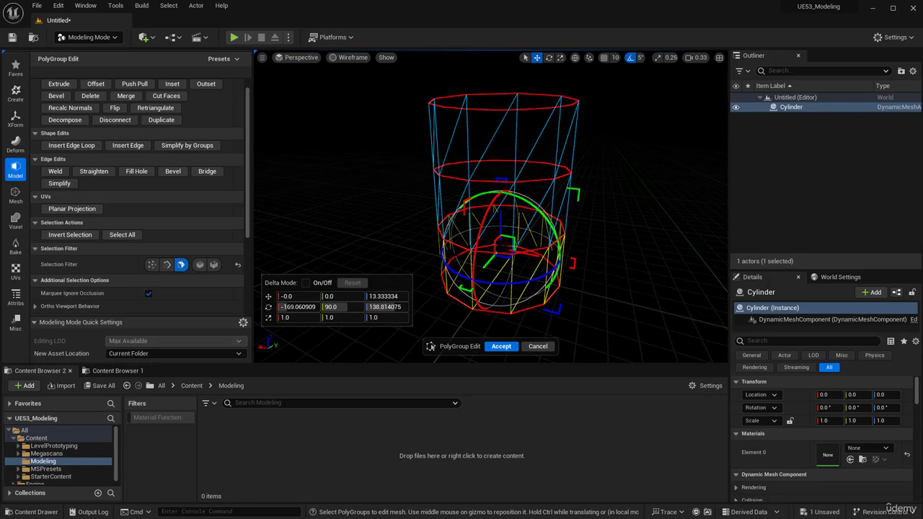
right_click_drag(493, 249, 487, 256)
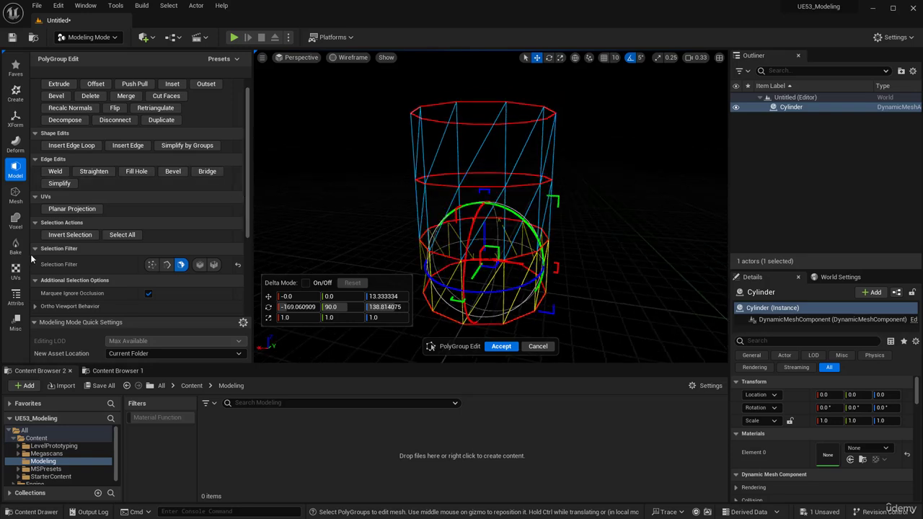
- Generate new polygroups for the cylinder using the Face Normal Deviation conversion mode and accept the result
left_click(14, 297)
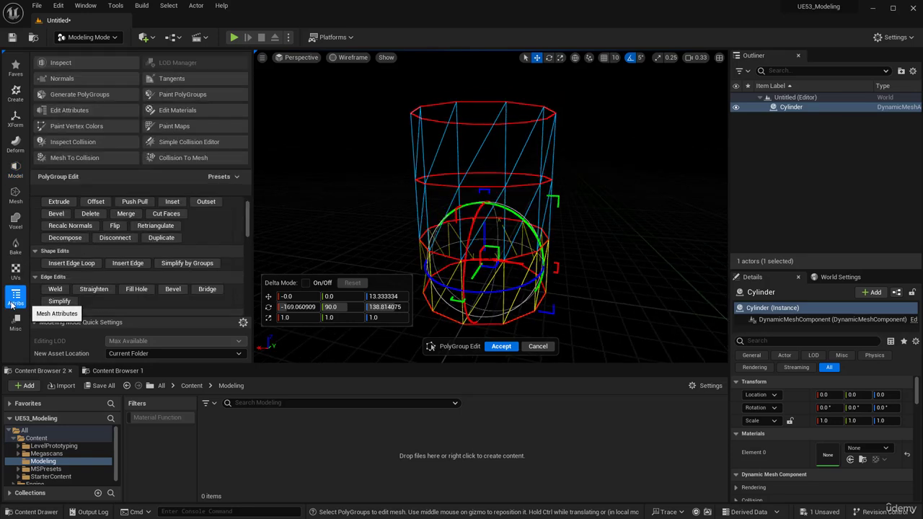
left_click(91, 94)
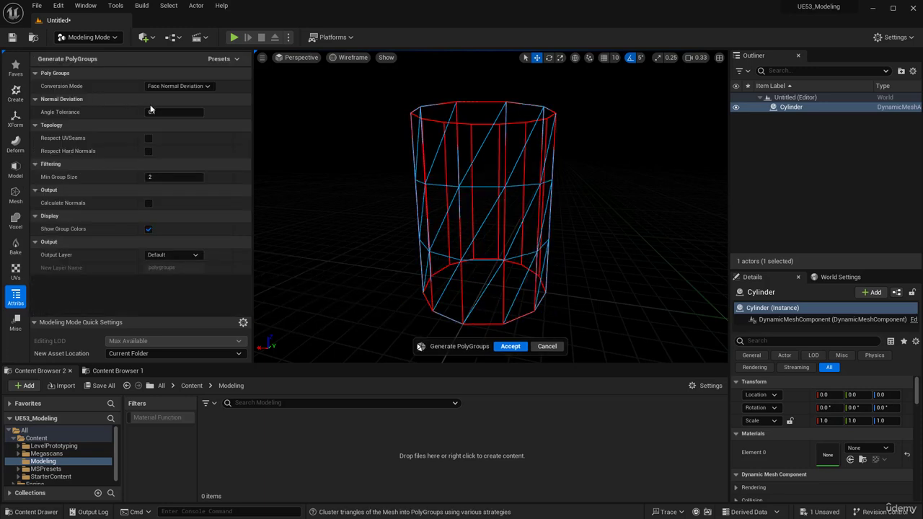
scroll(445, 207, "down", 3)
left_click(206, 86)
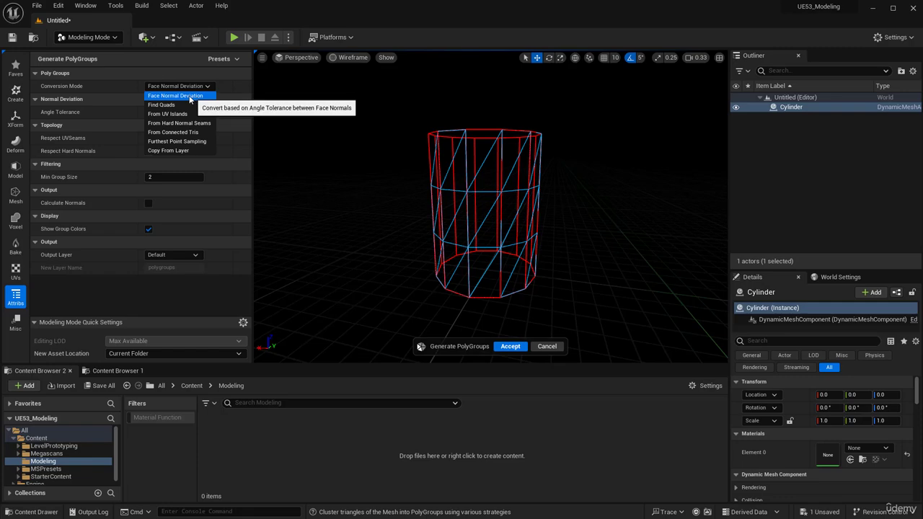
left_click(195, 97)
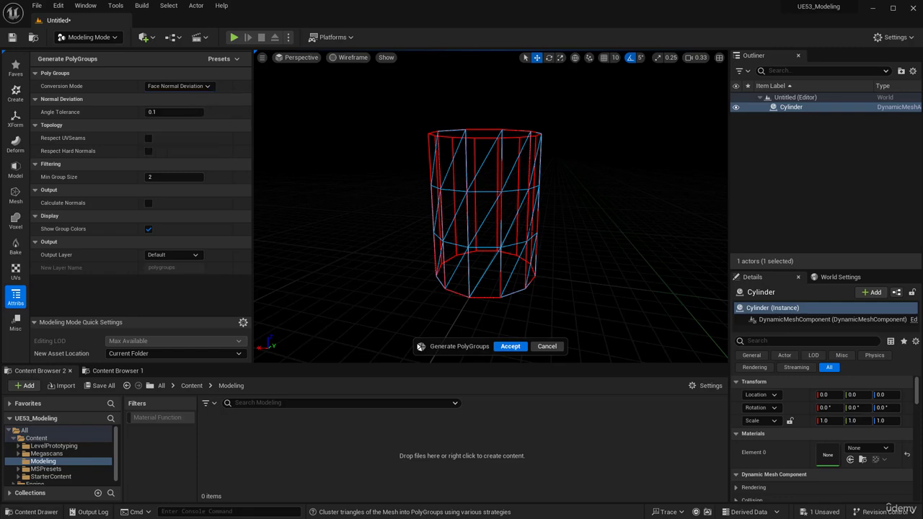
left_click_drag(497, 224, 498, 245, "alt")
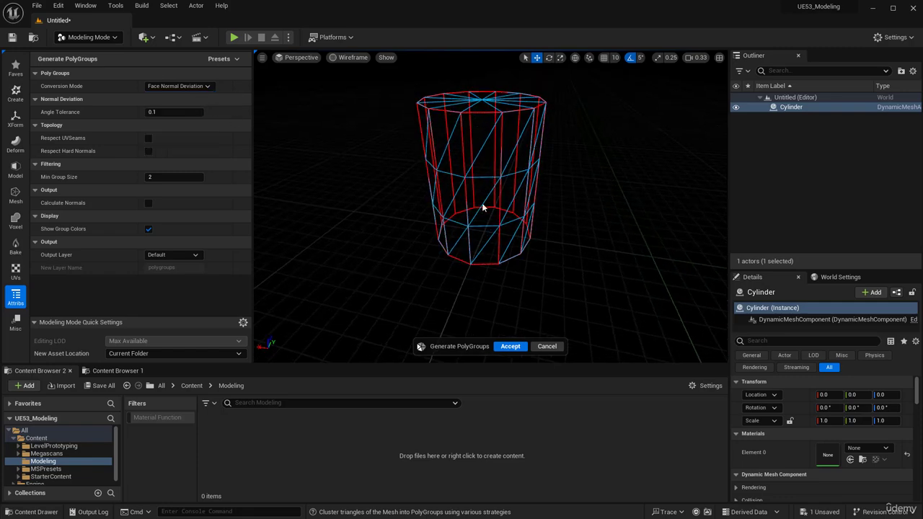
left_click_drag(504, 173, 502, 144, "alt")
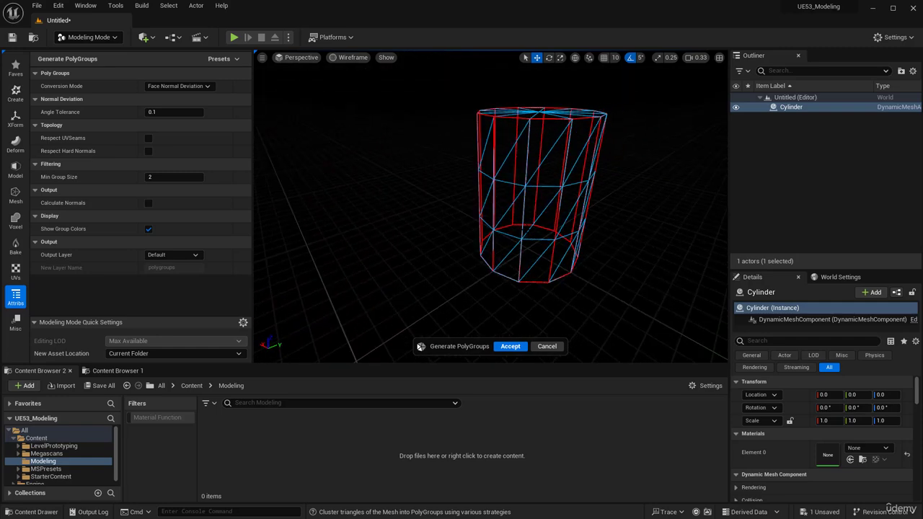
left_click(509, 347)
left_click_drag(510, 239, 554, 233, "alt")
key("ctrl+z")
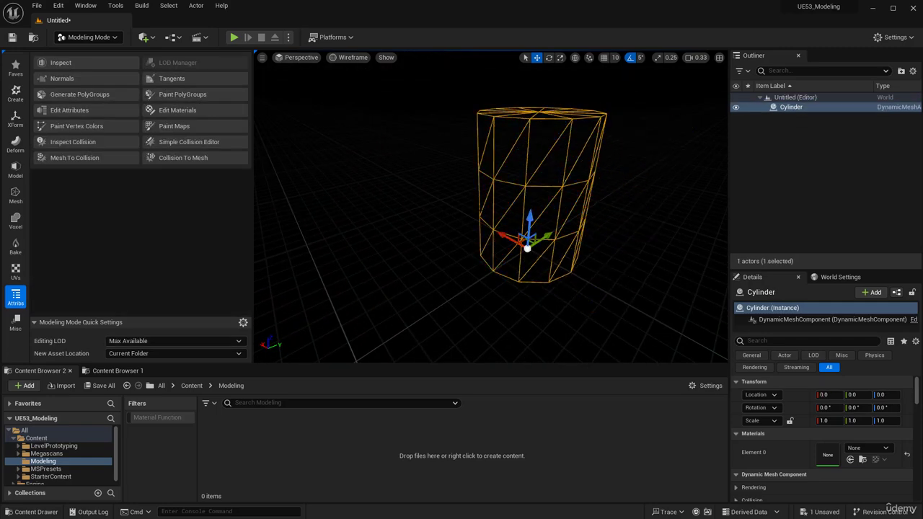
- Start PolyGroup Edit again and select individual side faces of the cylinder to examine the regenerated polygroups
left_click_drag(498, 210, 471, 208, "alt")
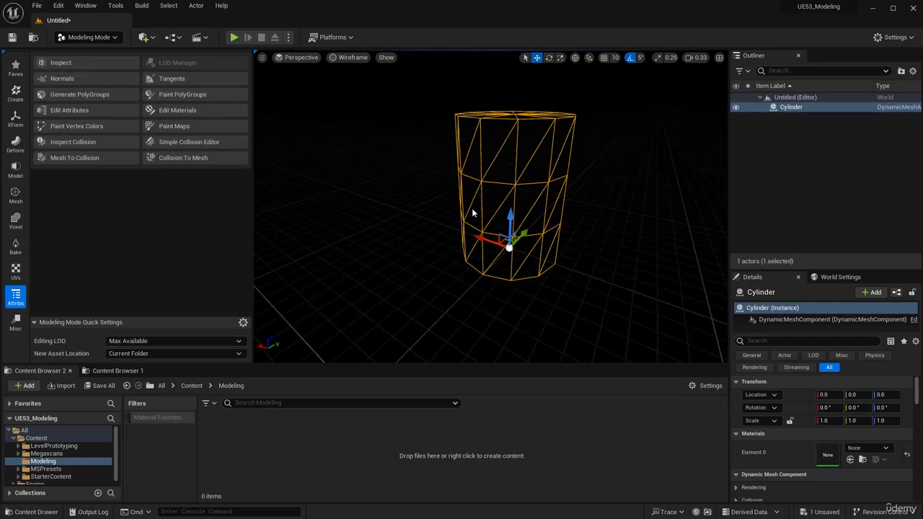
left_click(15, 170)
left_click(80, 64)
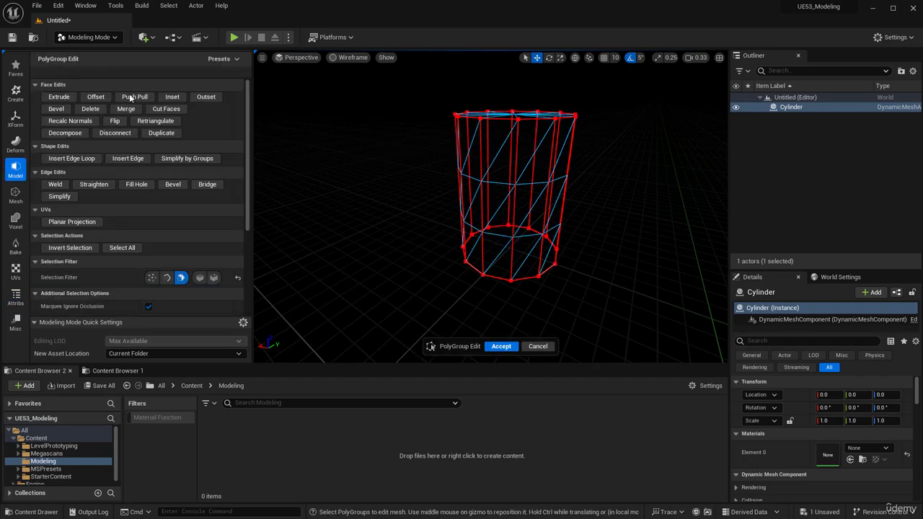
left_click(462, 195)
left_click_drag(455, 181, 399, 147, "alt")
left_click(420, 159)
left_click(486, 169)
left_click_drag(303, 165, 345, 165, "alt")
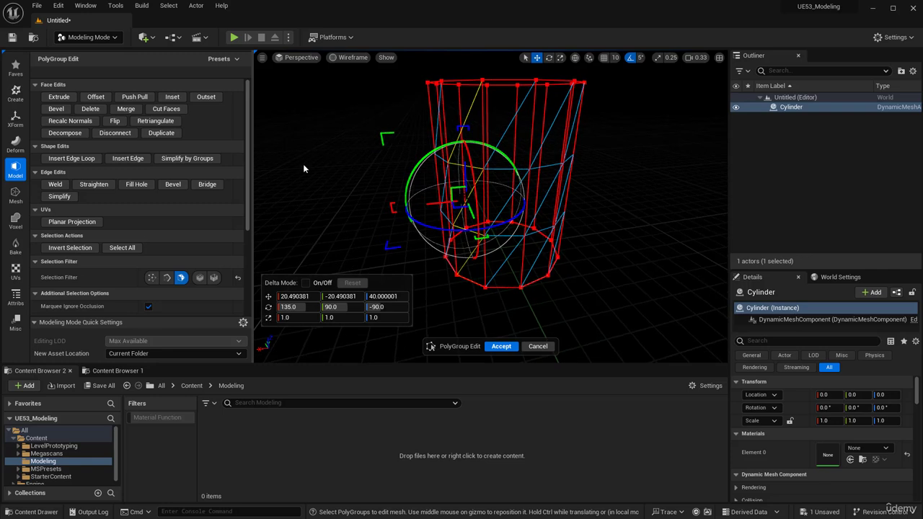
- Switch the viewport from wireframe to Unlit shading and clear the cylinder's face selection
left_click(15, 296)
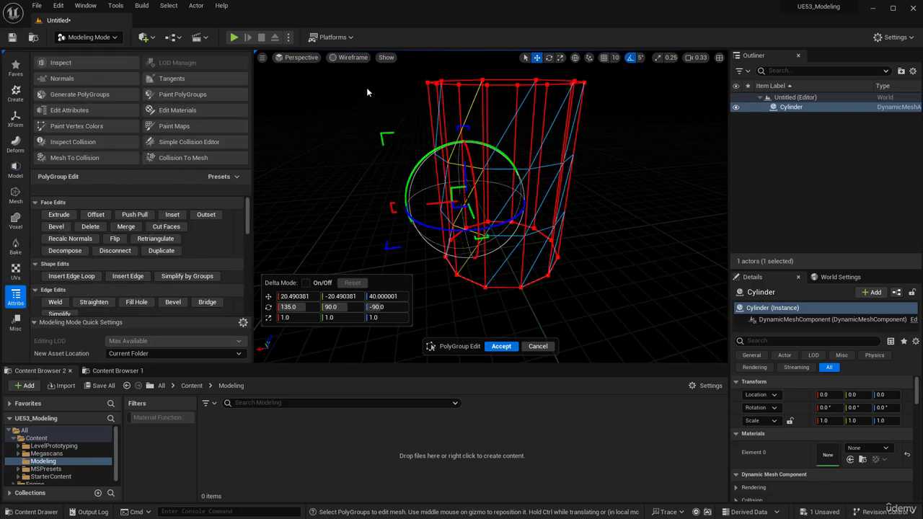
left_click(347, 57)
left_click(363, 96)
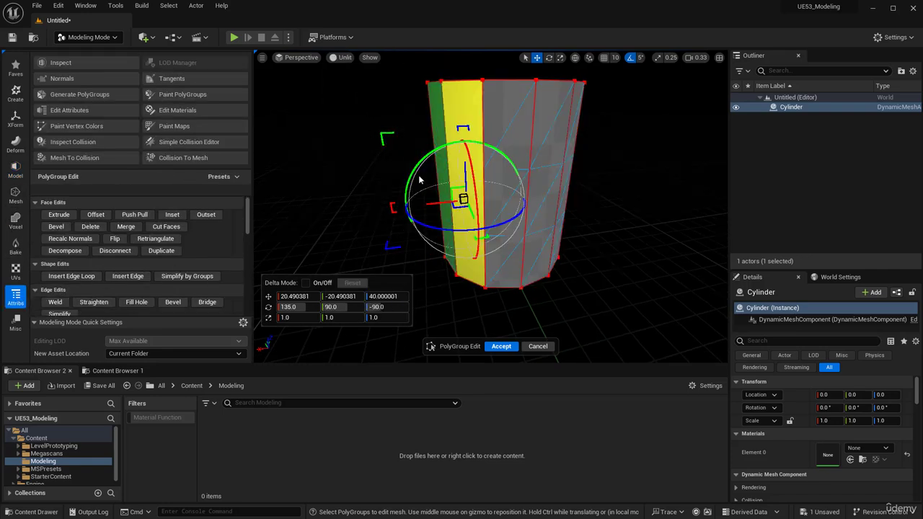
left_click_drag(412, 175, 382, 173, "alt")
left_click(334, 123)
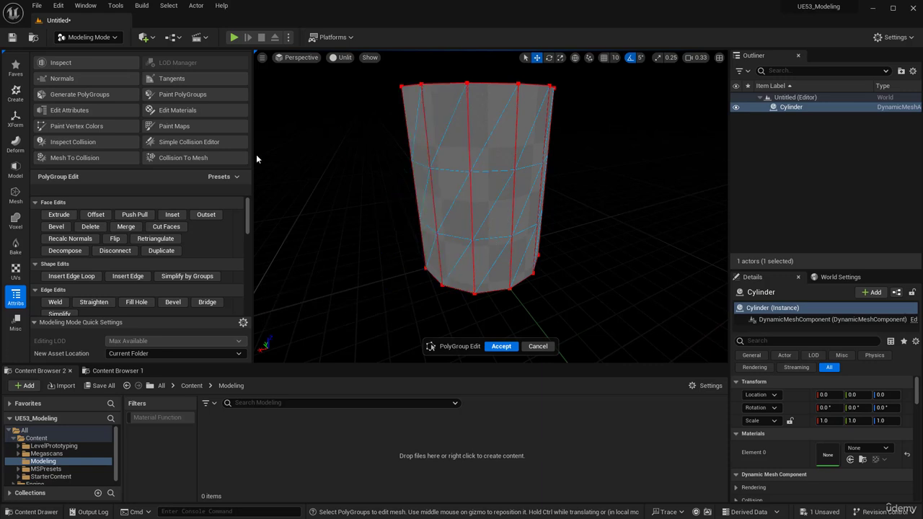
- Generate polygroups for the cylinder in Face Normal Deviation mode, examine the coloured groups around its side and accept the result
left_click(81, 96)
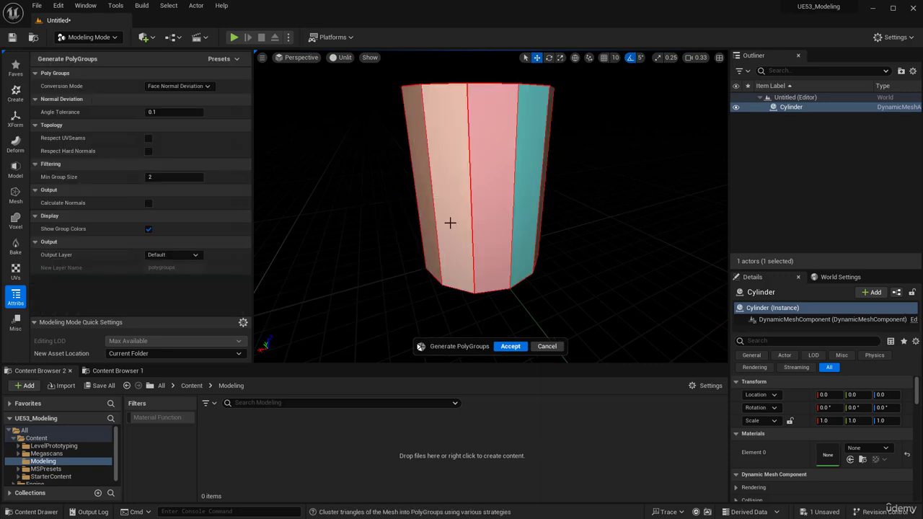
left_click_drag(450, 222, 404, 223, "alt")
left_click_drag(462, 194, 425, 124, "alt")
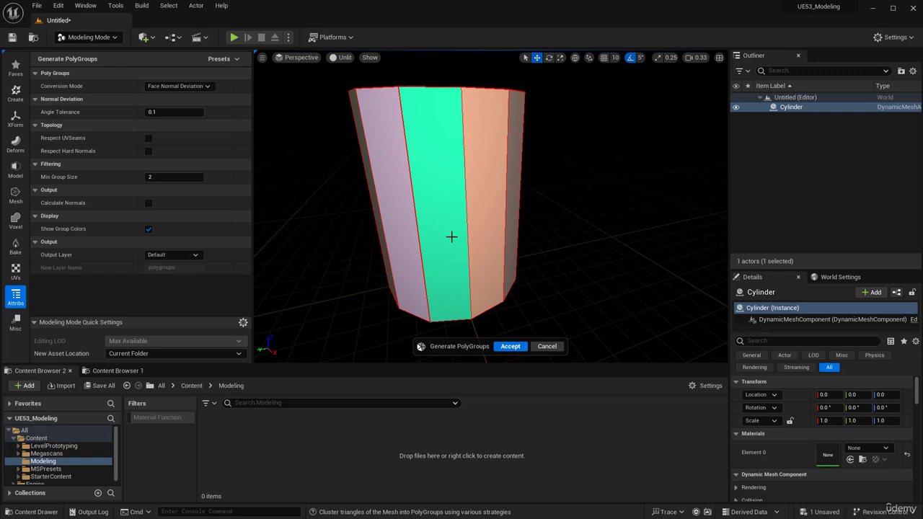
left_click_drag(451, 237, 505, 238, "alt")
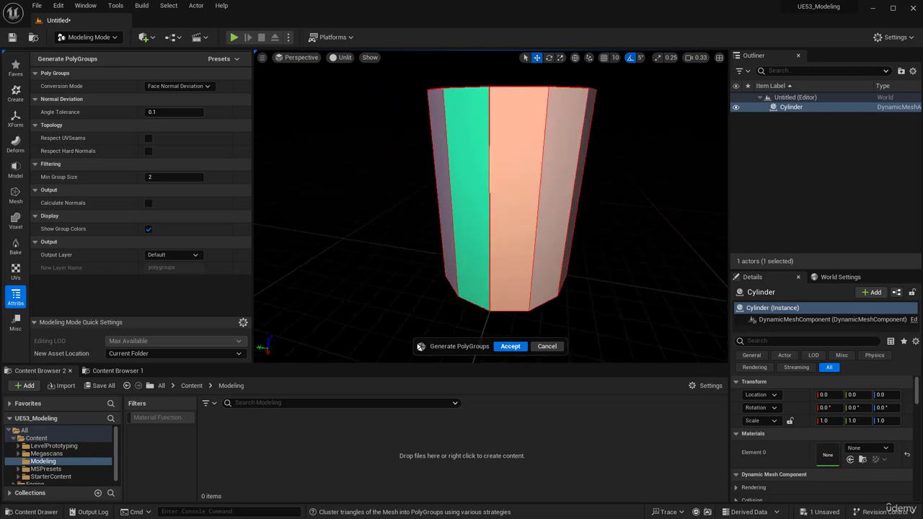
left_click(511, 346)
- Start PolyGroup Edit on the cylinder and delete its top cap face
left_click(15, 142)
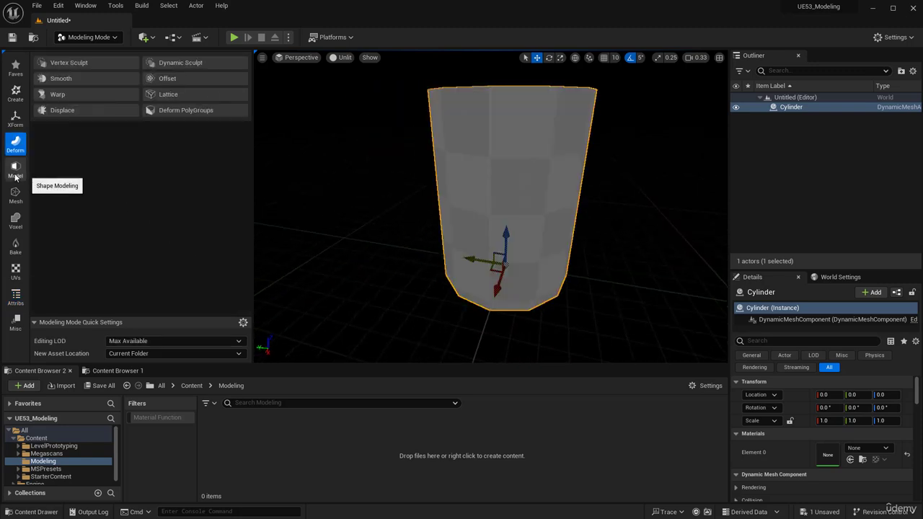
left_click(15, 173)
left_click(80, 63)
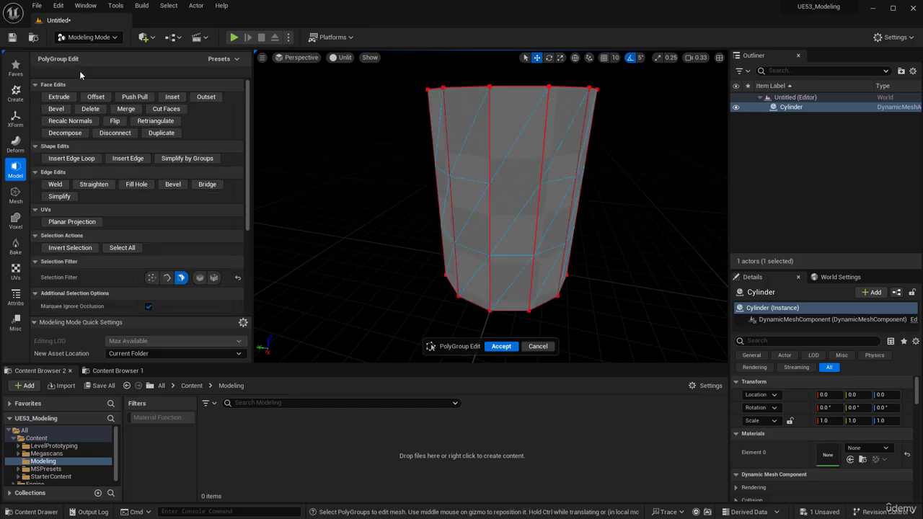
scroll(479, 189, "down", 4)
left_click_drag(479, 189, 430, 195, "alt")
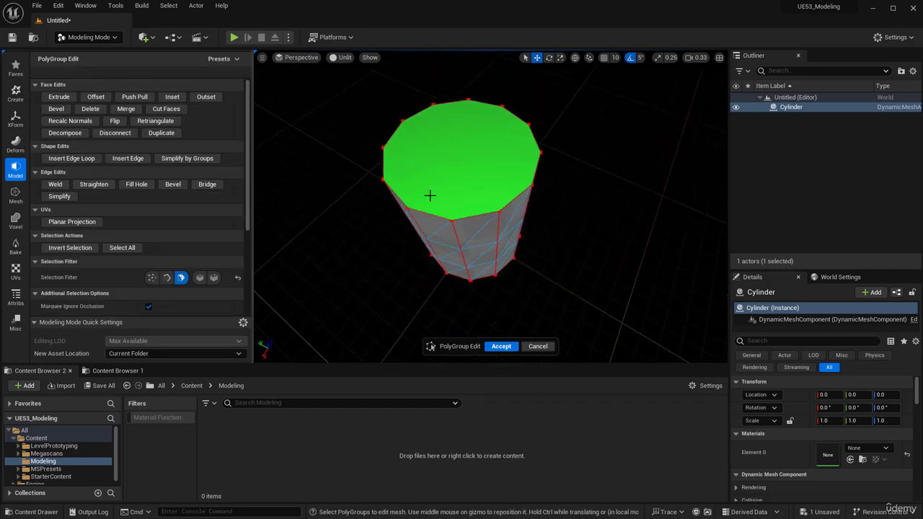
left_click(456, 178)
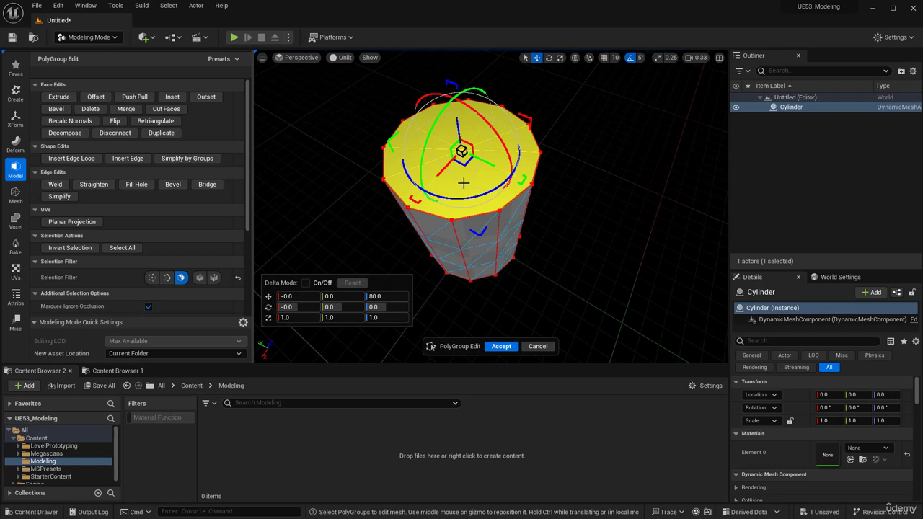
key("Delete")
- Delete the cylinder's bottom cap face and look through the open tube
left_click_drag(511, 217, 477, 155, "alt")
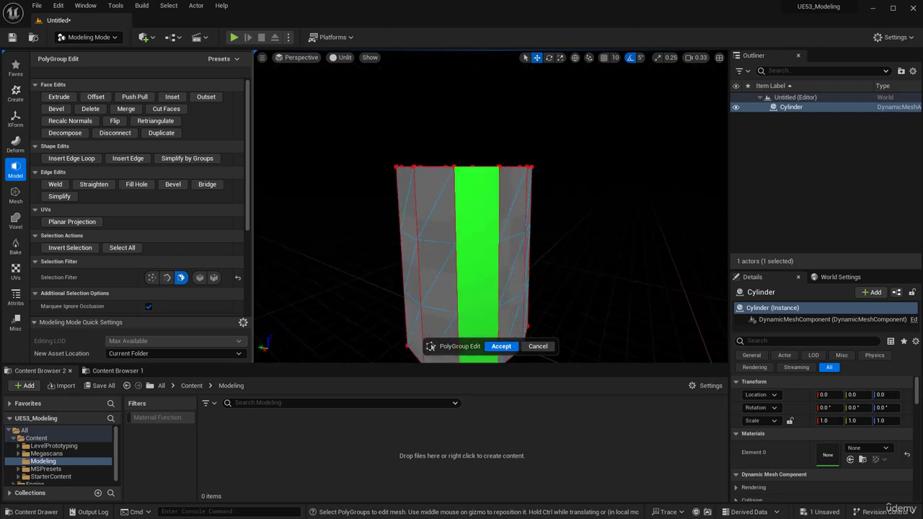
middle_click_drag(470, 254, 470, 164, "alt")
mouse_move(468, 295)
left_mouse_down("alt")
mouse_move(469, 260)
mouse_move(468, 295)
left_mouse_up("alt")
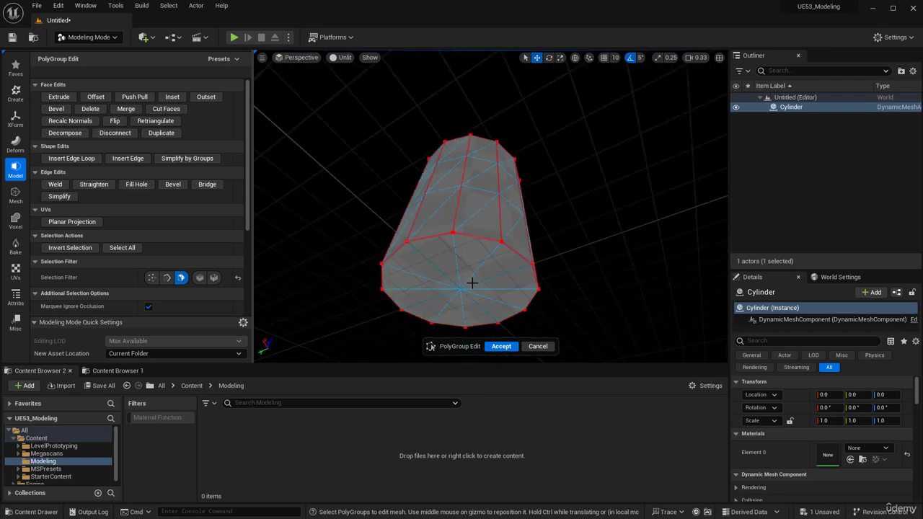
left_click(470, 283)
key("Delete")
scroll(484, 252, "up", 10)
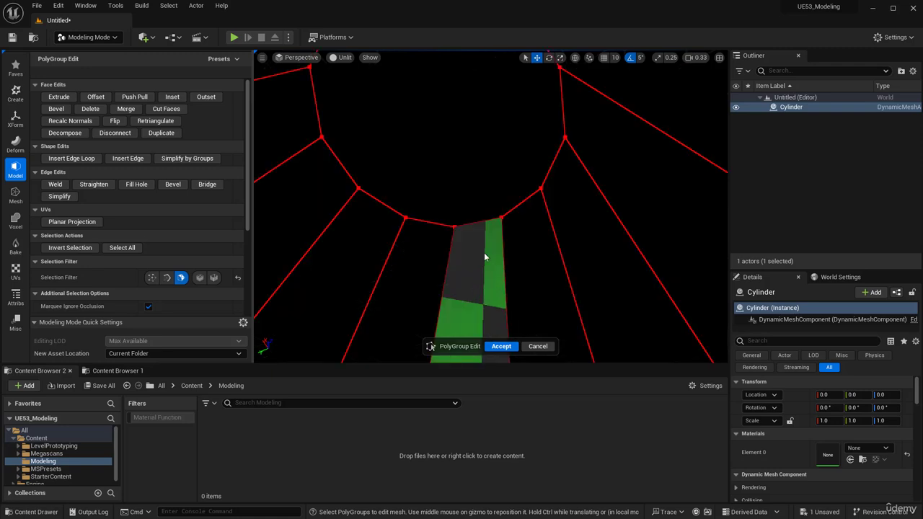
scroll(484, 253, "down", 10)
- Try scaling the top rim's vertices uniformly to about 0.58 in PolyGroup Edit, and undo the scaling
left_click_drag(467, 116, 504, 144, "alt")
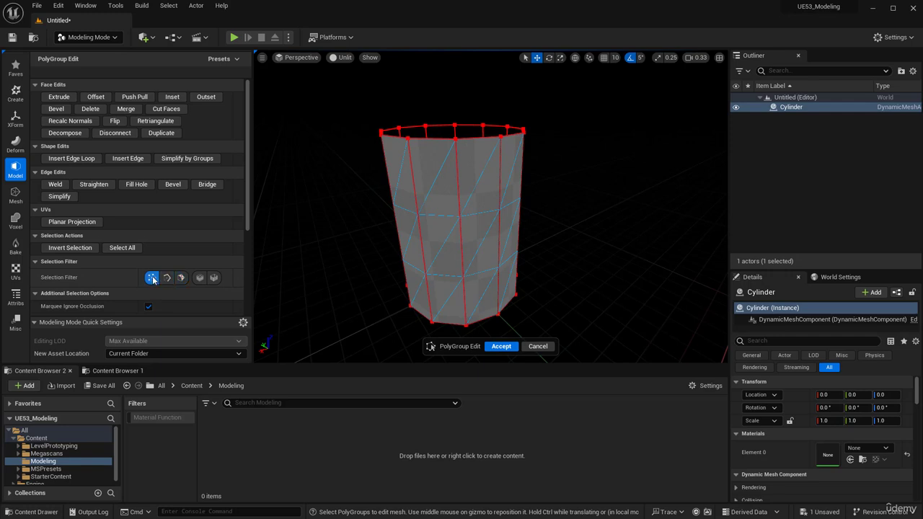
left_click_drag(377, 172, 362, 151, "alt")
left_click_drag(382, 107, 567, 190)
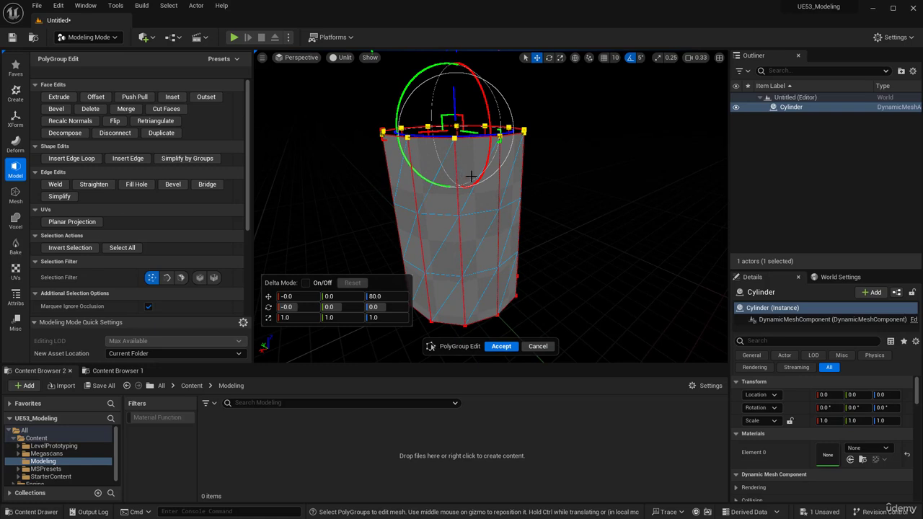
left_click_drag(394, 260, 422, 186, "alt")
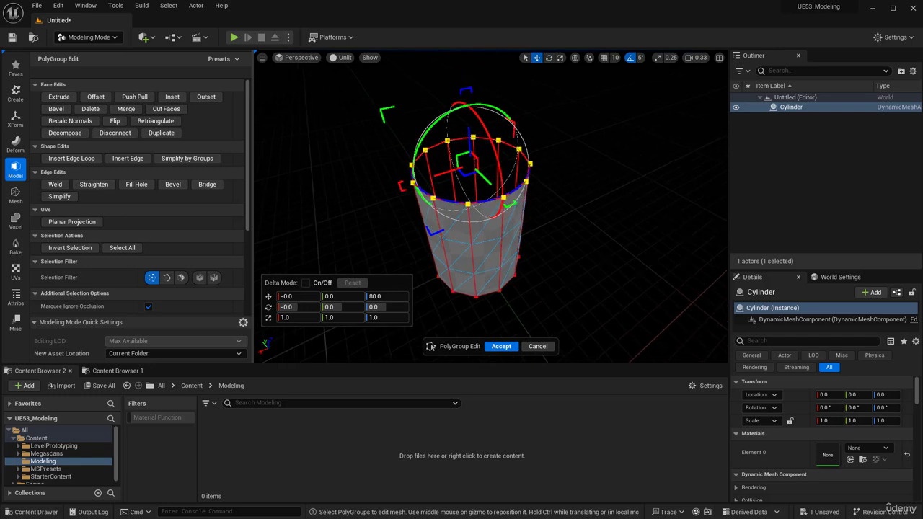
left_click_drag(469, 166, 431, 174)
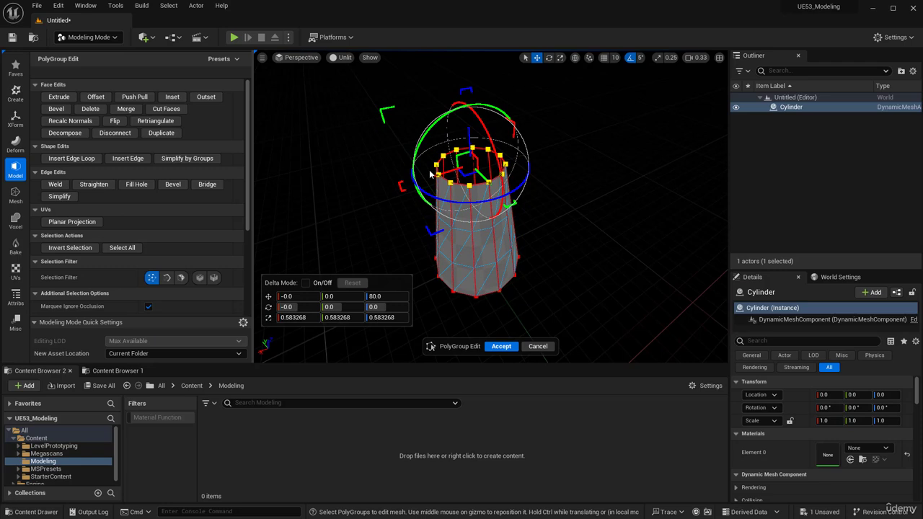
mouse_move(442, 277)
left_mouse_down("alt")
mouse_move(428, 215)
mouse_move(444, 283)
left_mouse_up("alt")
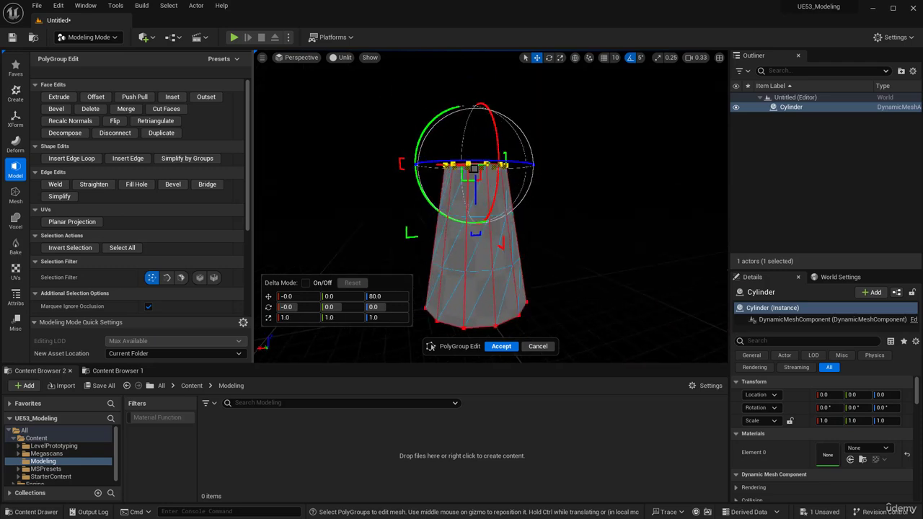
left_click_drag(454, 210, 491, 241, "alt")
key("ctrl+z")
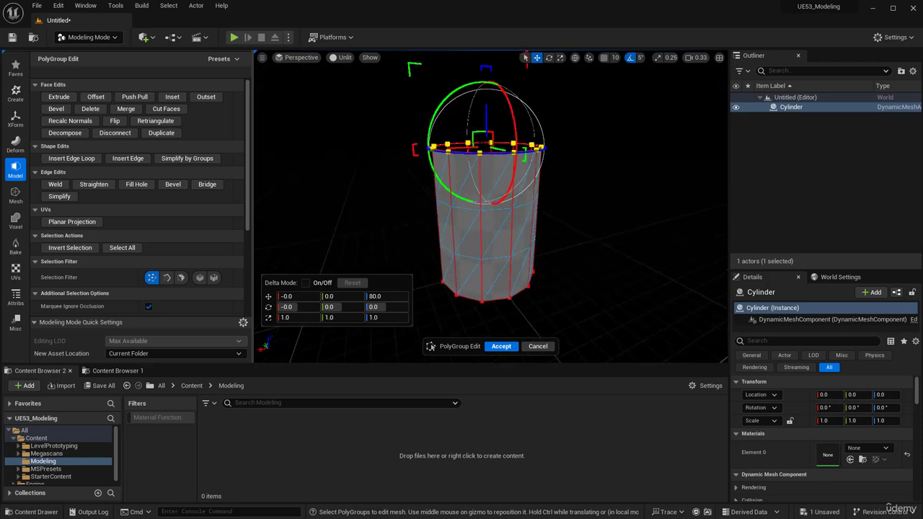
- Start Triangle Edit on the cylinder, select the vertices of the top rim and scale them uniformly inward
left_click_drag(487, 204, 486, 218, "alt")
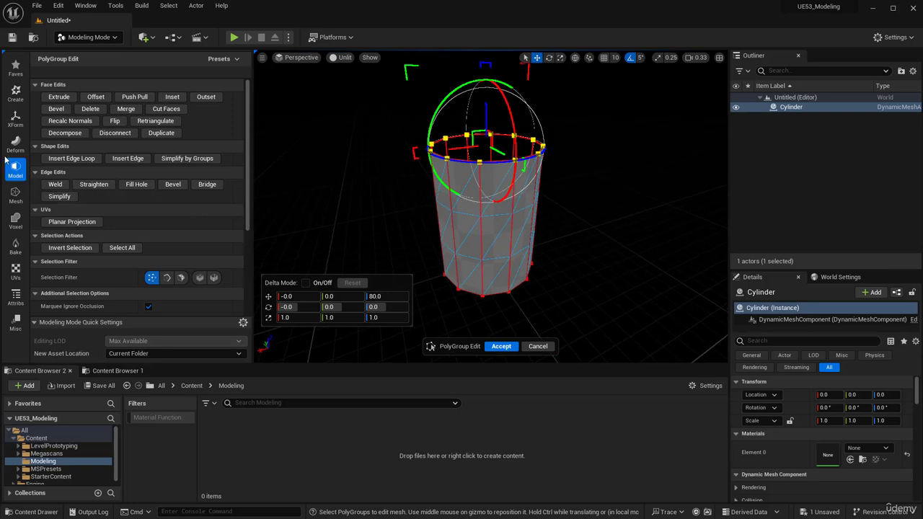
left_click(15, 196)
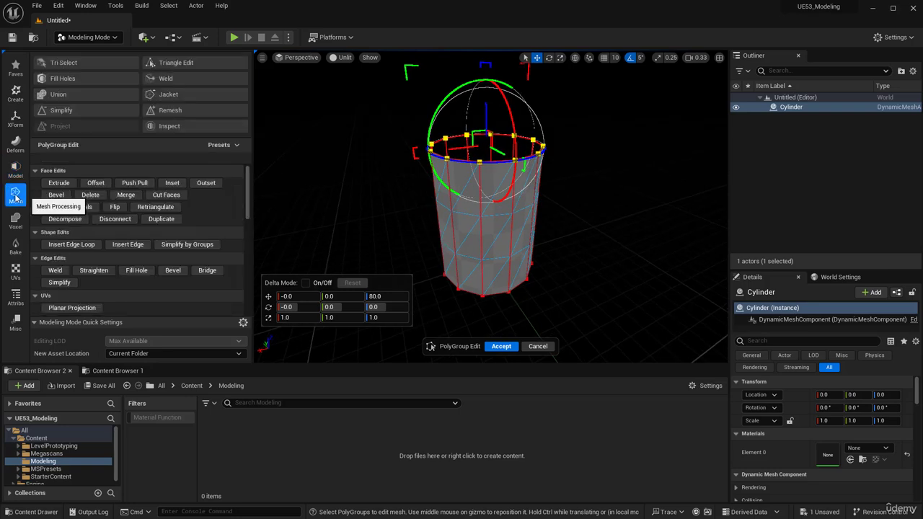
left_click(166, 62)
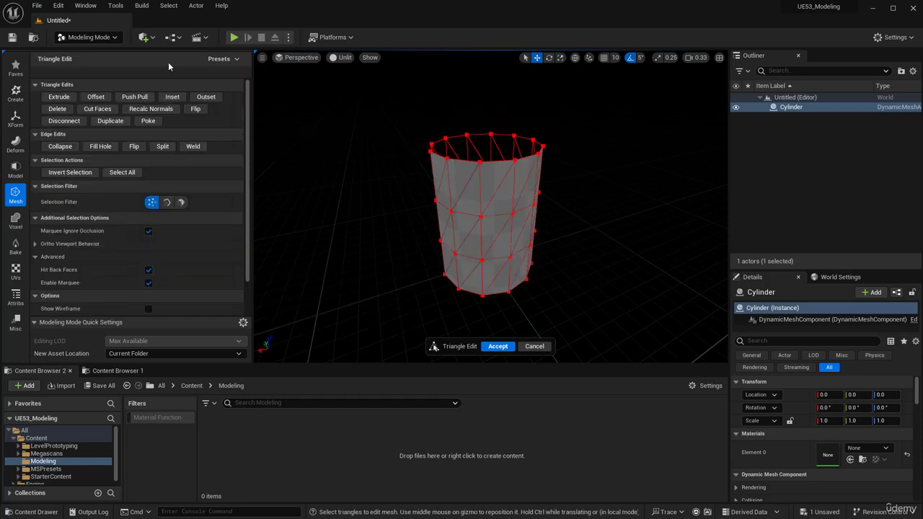
left_click_drag(459, 220, 379, 167, "alt")
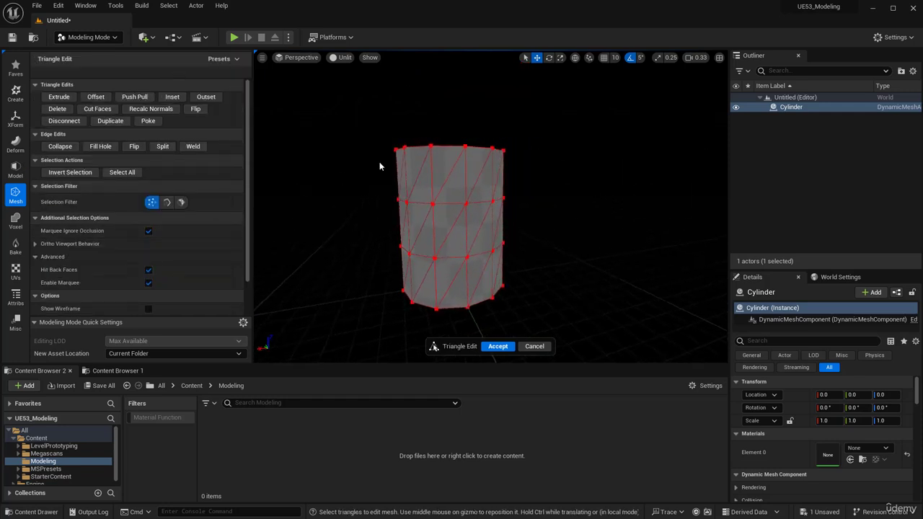
left_click_drag(348, 106, 555, 162)
left_click_drag(476, 161, 489, 205, "alt")
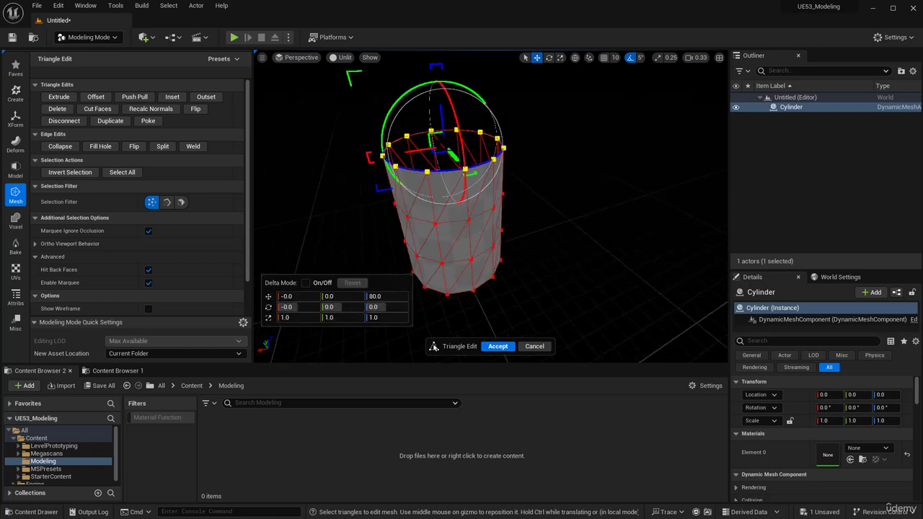
left_click_drag(441, 148, 423, 157)
- Select the vertices of the bottom rim and scale them uniformly inward to match the top rim
left_click_drag(469, 265, 455, 224, "alt")
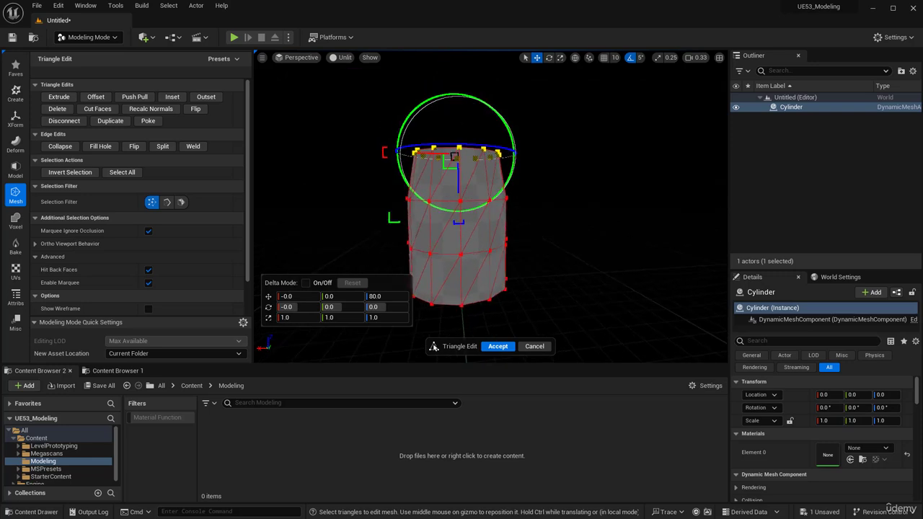
left_click_drag(469, 264, 551, 267, "alt")
left_click_drag(497, 215, 476, 217, "alt")
left_click_drag(418, 195, 405, 162, "alt")
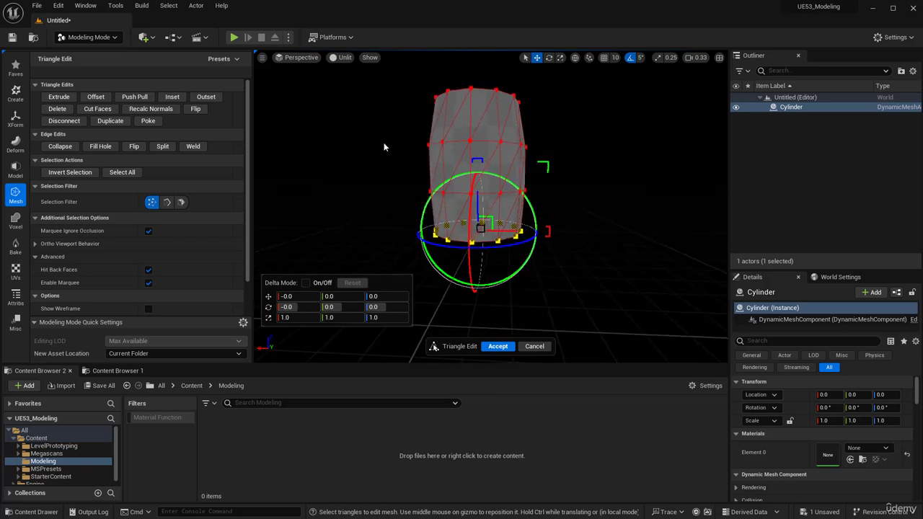
- Move the upper middle vertex ring up to Z about 65.4 and the lower one down to about 17.4, and accept the edit
left_click_drag(366, 117, 577, 158)
left_click_drag(509, 172, 484, 168, "alt")
left_click_drag(476, 134, 476, 131)
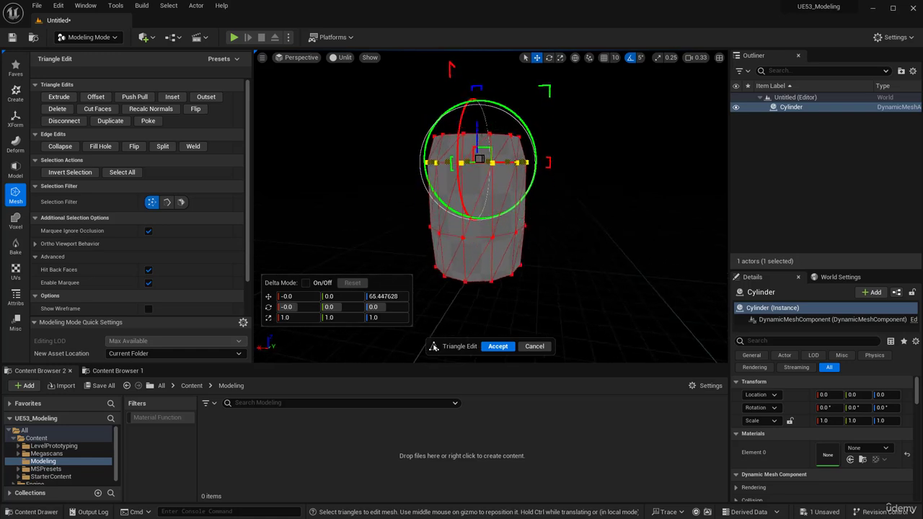
left_click_drag(376, 222, 480, 225)
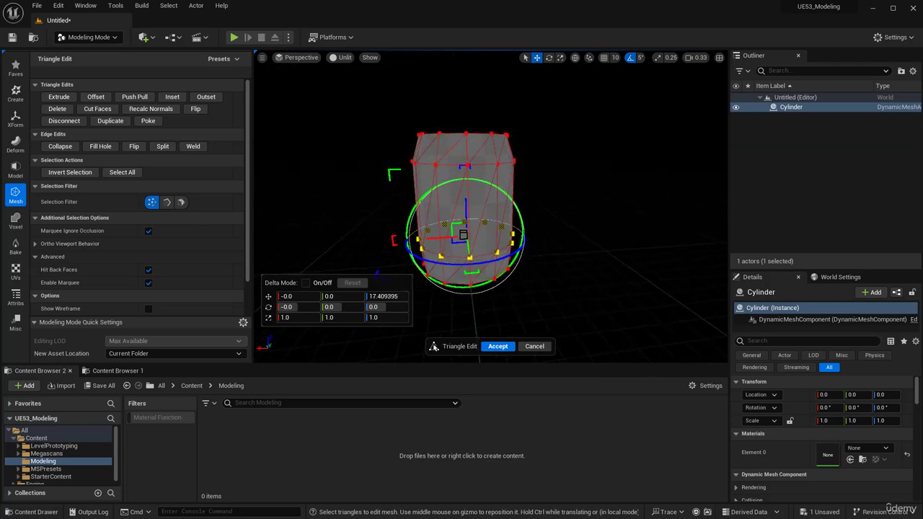
left_click(498, 346)
left_click_drag(553, 225, 442, 198, "alt")
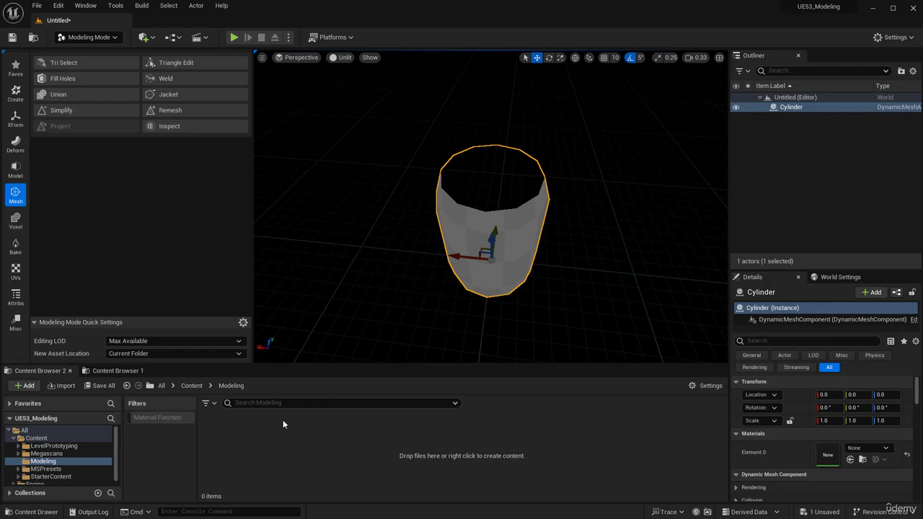
- Create a new material named M_Barrel in the Modeling folder
right_click(262, 435)
left_click(303, 214)
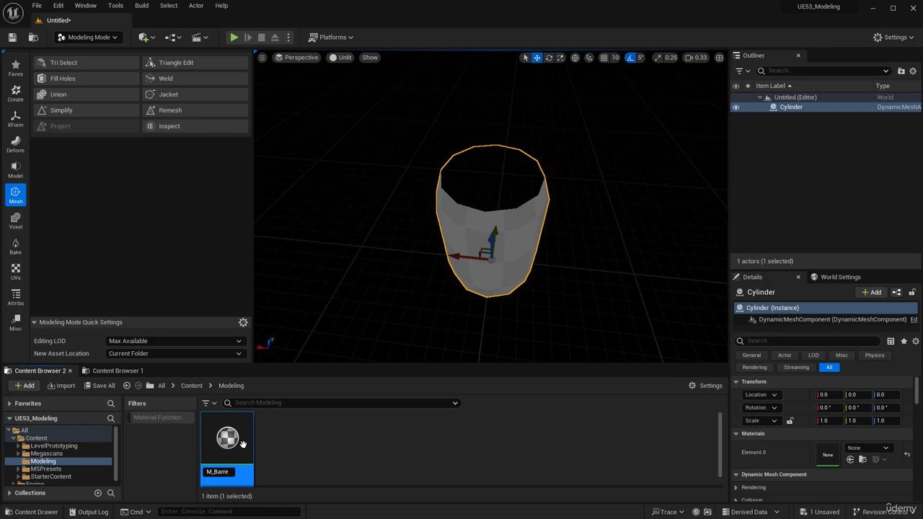
key("Return")
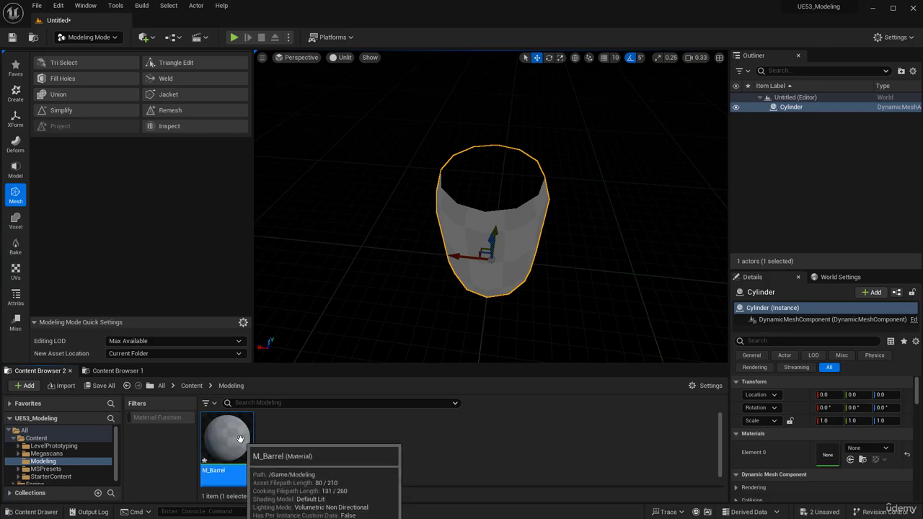
- Open the M_Barrel material, add a three-component constant vector node and connect it to Base Color
double_click(240, 440)
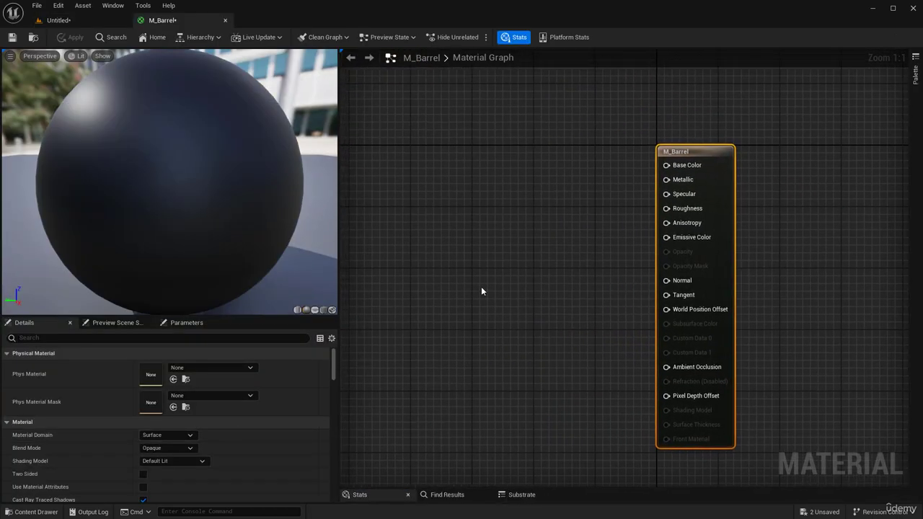
left_click(462, 218)
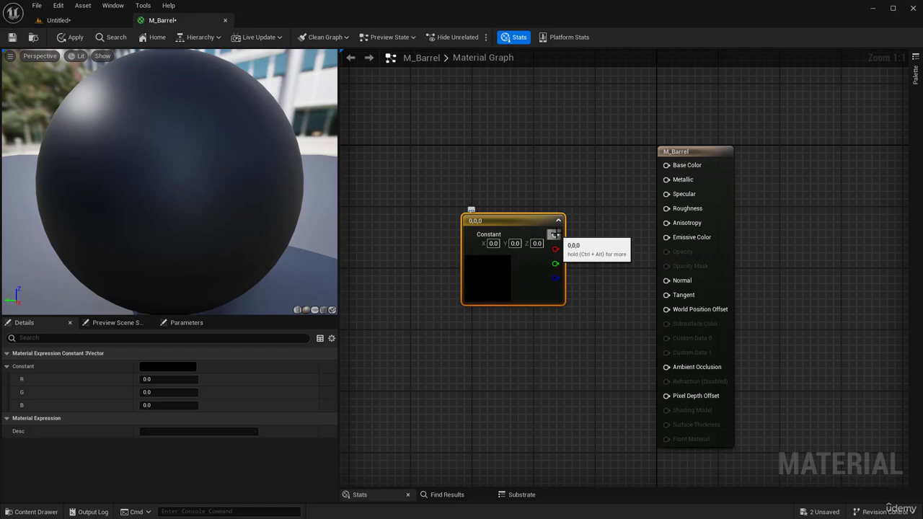
left_click_drag(553, 234, 668, 165)
- Set the constant vector's color to a light gray with value 0.8125 and save the M_Barrel material
double_click(472, 286)
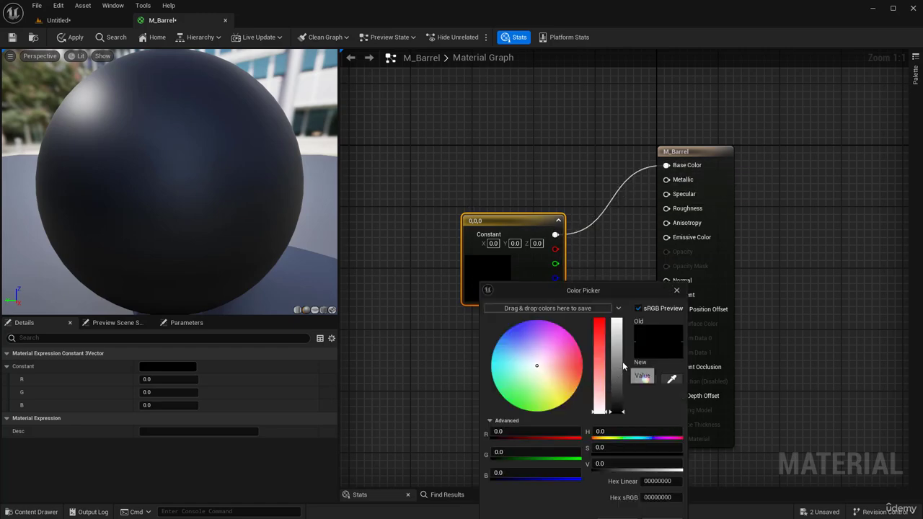
left_click_drag(624, 367, 623, 336)
left_click_drag(604, 290, 547, 228)
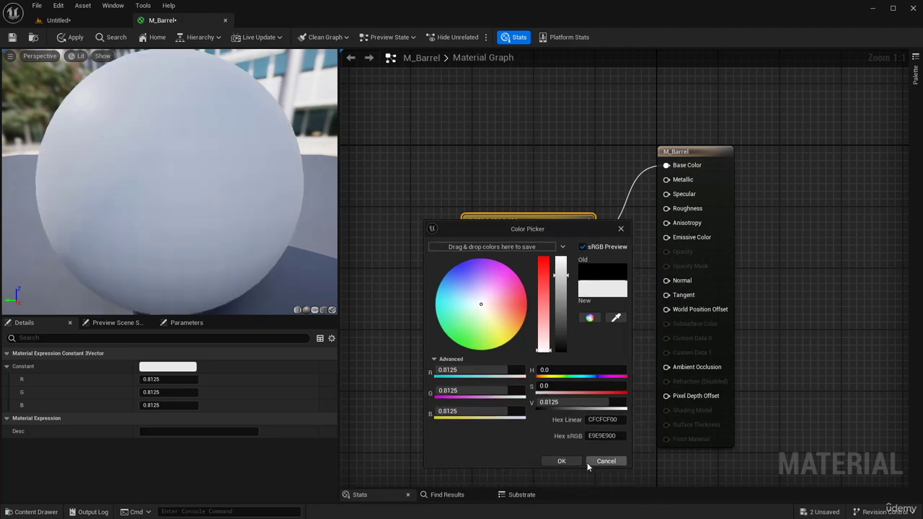
left_click(562, 462)
left_click(12, 37)
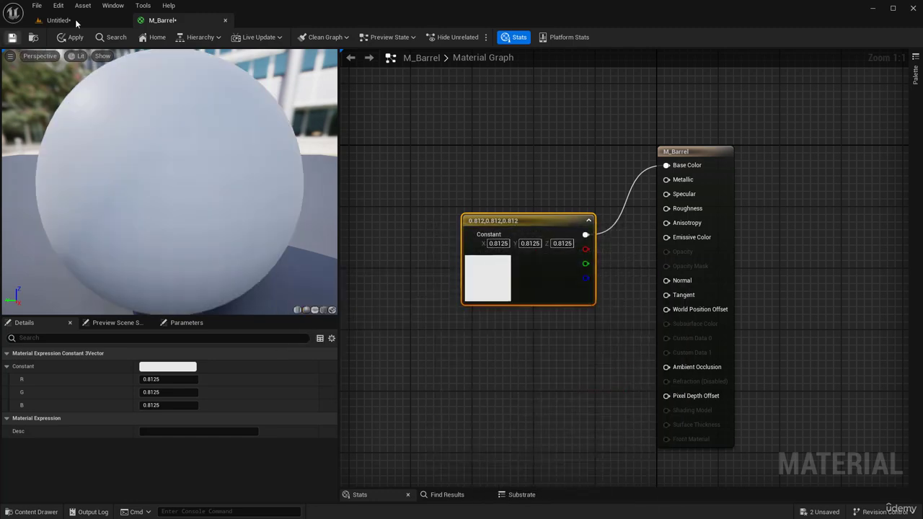
- Enable Two Sided on the M_Barrel output node, save the material and close its editor
left_click(674, 153)
scroll(334, 374, "down", 3)
scroll(328, 375, "down", 1)
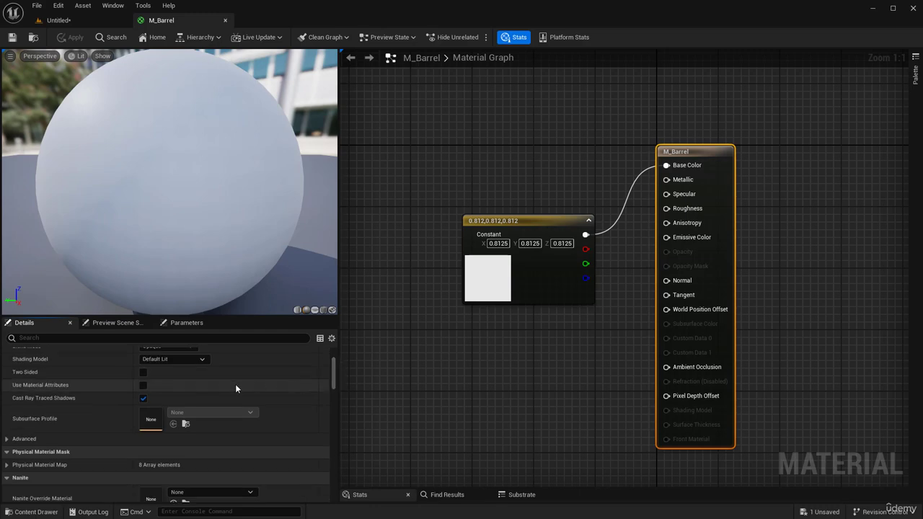
left_click(143, 374)
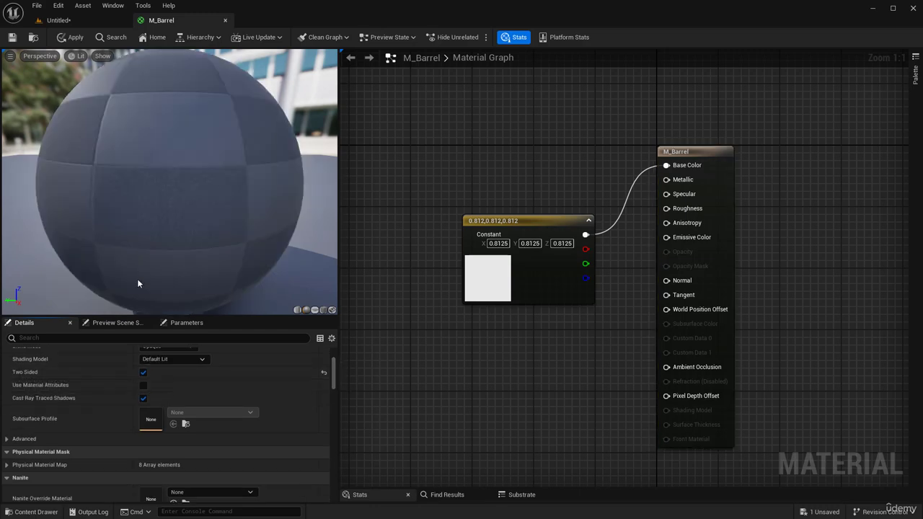
left_click(11, 36)
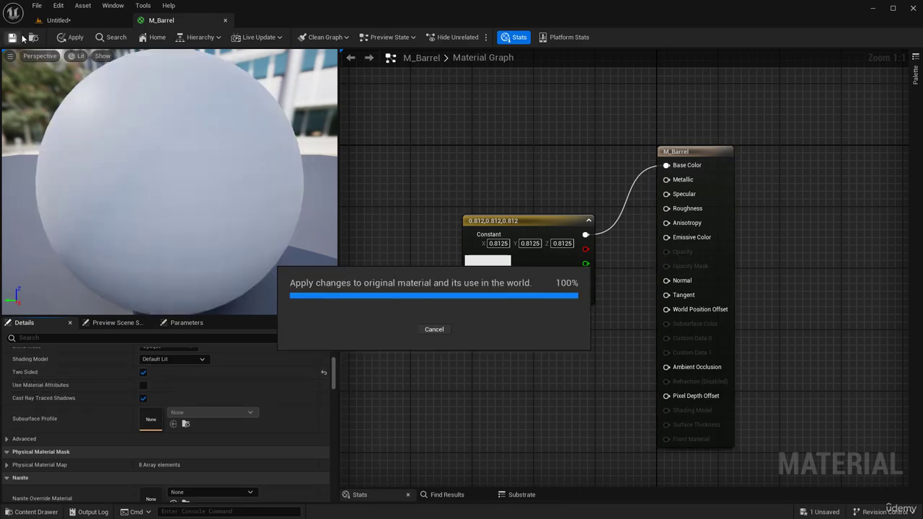
left_click(225, 22)
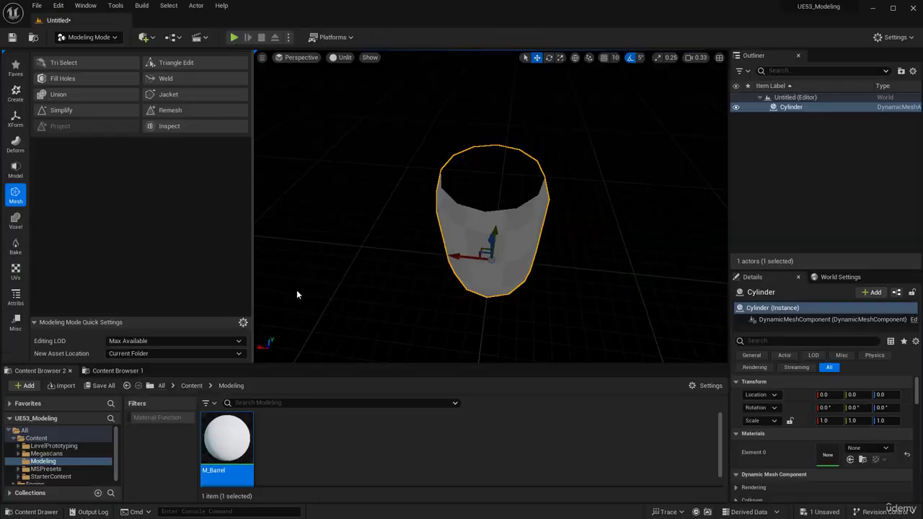
- Apply the M_Barrel material to the cylinder, switch the viewport to Lit shading and deselect everything
left_click_drag(227, 440, 559, 298)
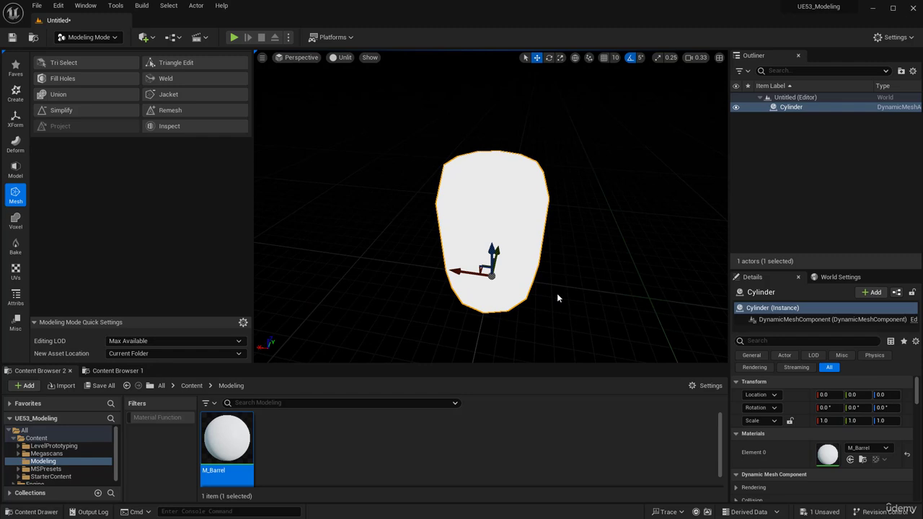
right_click_drag(509, 281, 460, 186)
left_click(342, 57)
left_click(369, 85)
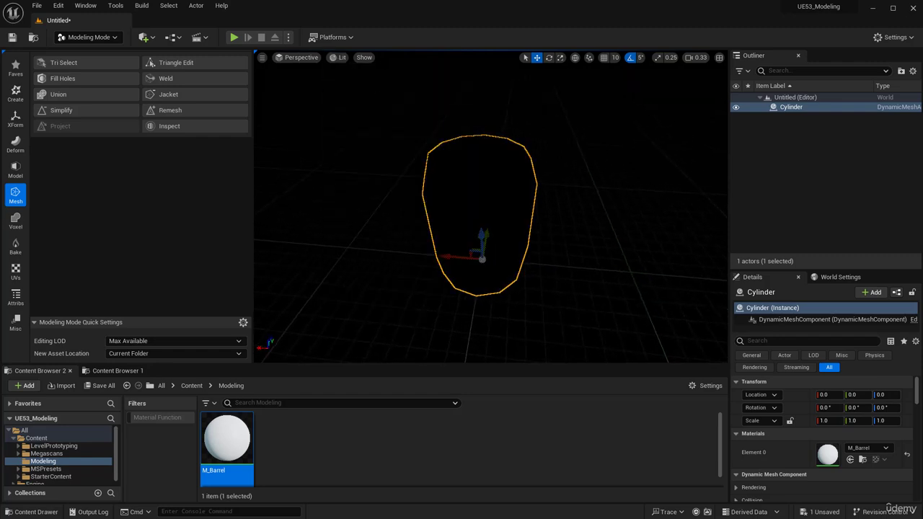
right_click_drag(370, 85, 382, 91)
key("Escape")
key("s")
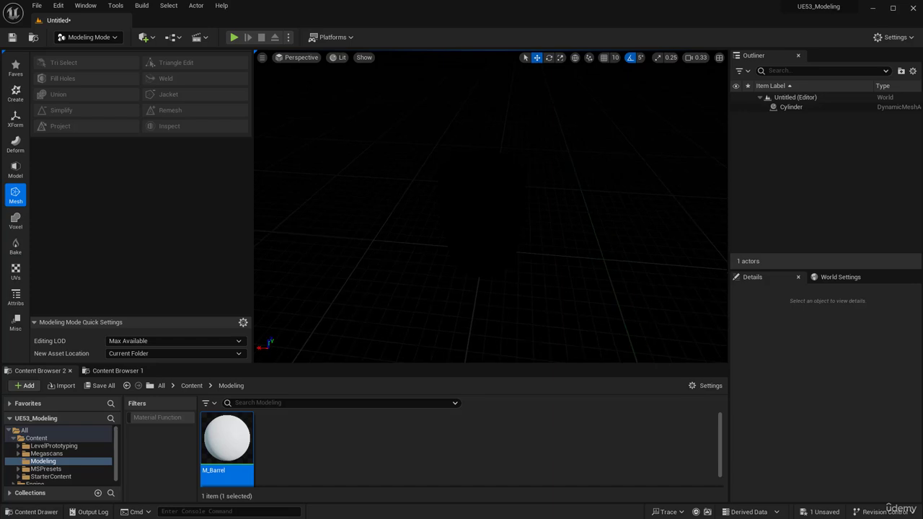
- Use the Env. Light Mixer to add a sky light, an atmospheric light and a sky atmosphere to the level
left_click(88, 7)
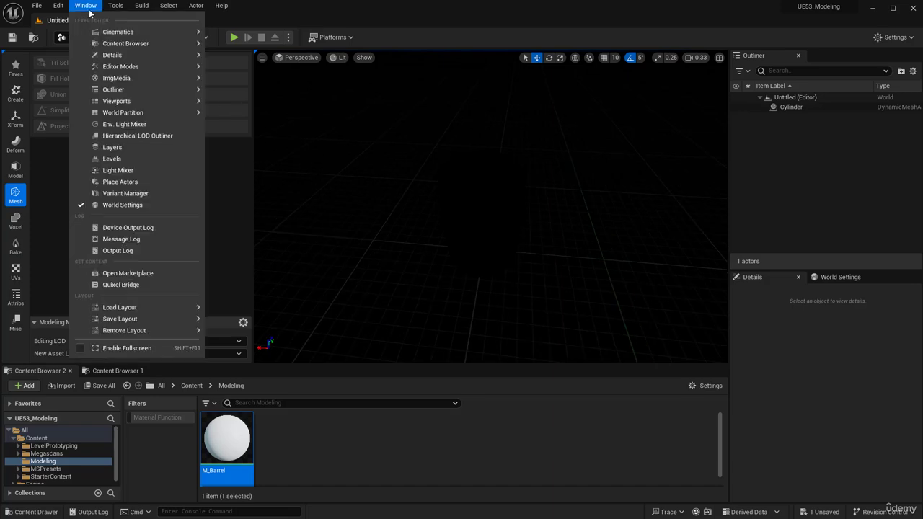
left_click(131, 124)
left_click_drag(654, 189, 435, 128)
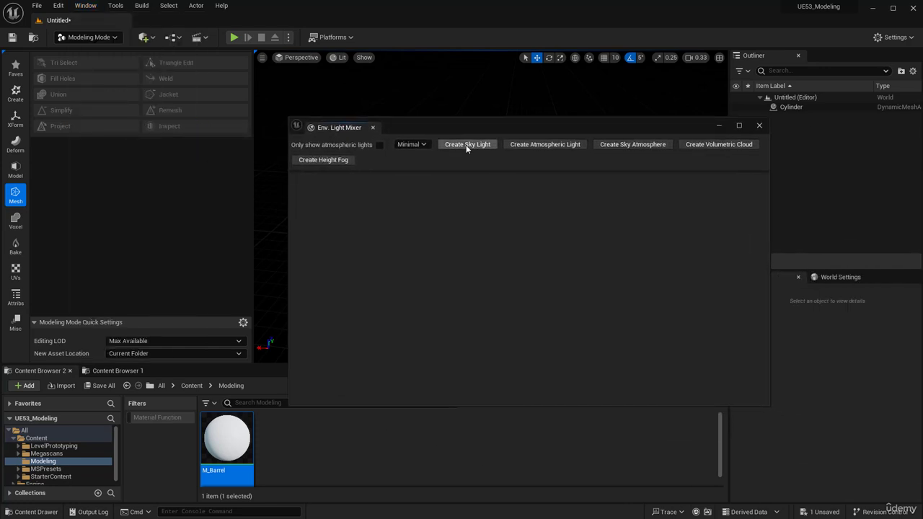
left_click(466, 146)
left_click(488, 147)
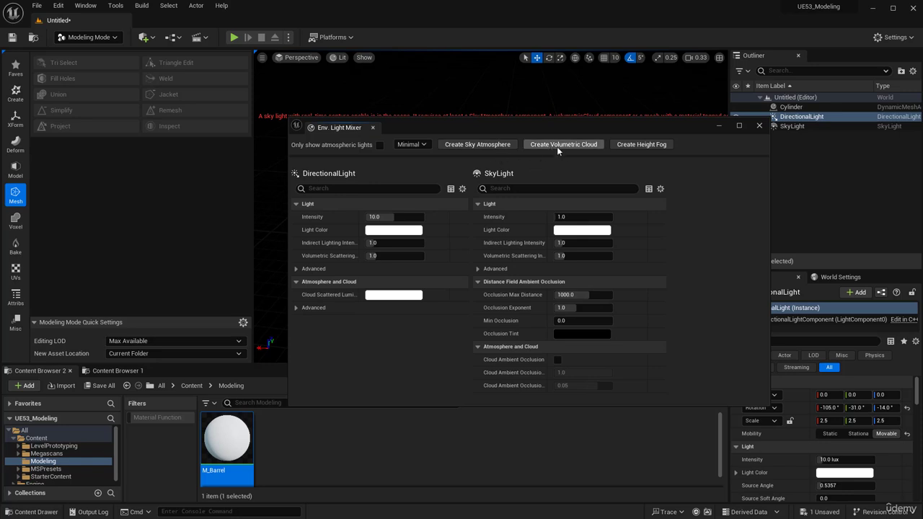
left_click(501, 144)
left_click_drag(511, 126, 465, 269)
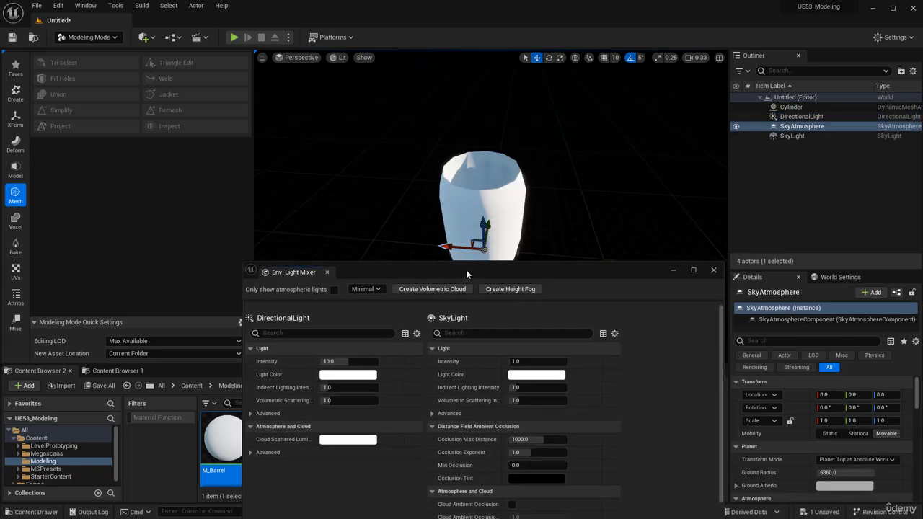
left_click(716, 272)
- Inspect the lit barrel from below and from the side, with the editor icons and grid shown and hidden
middle_click_drag(545, 224, 538, 220)
left_click_drag(539, 220, 552, 130, "alt")
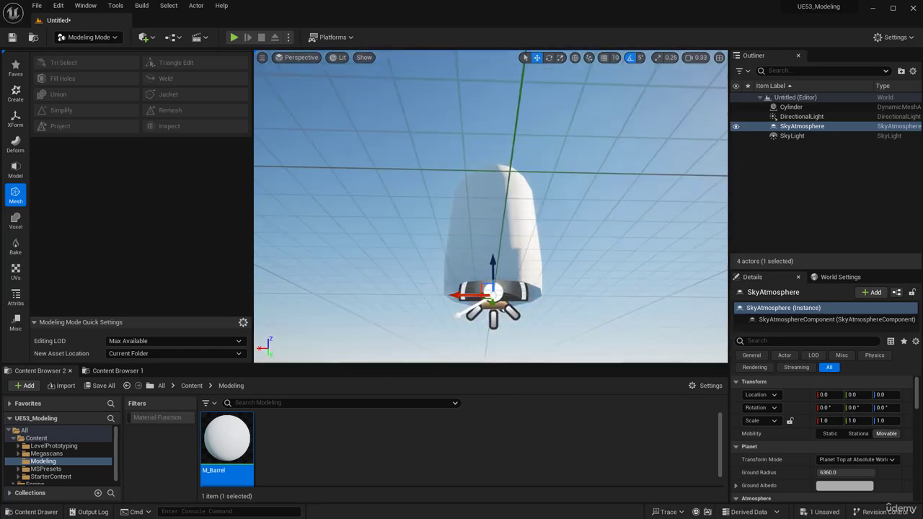
left_click_drag(552, 317, 520, 321, "alt")
left_click(537, 295)
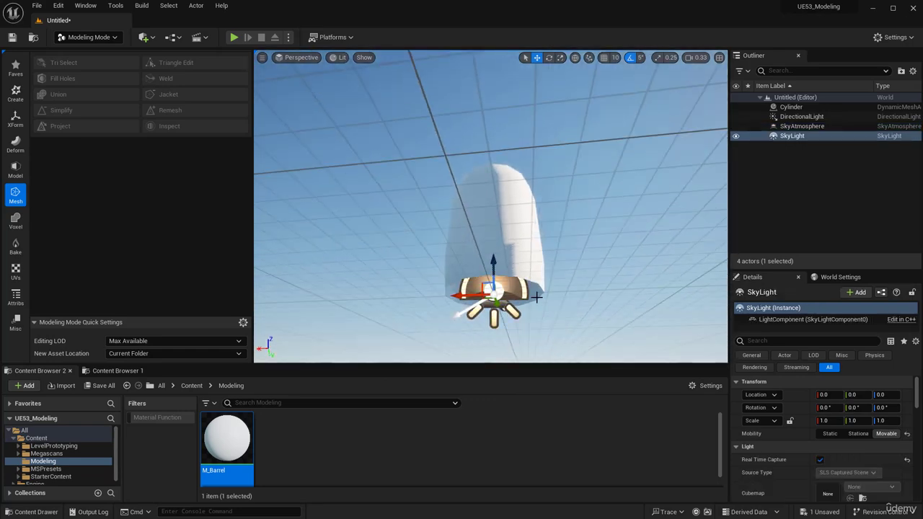
left_click_drag(553, 277, 548, 346, "alt")
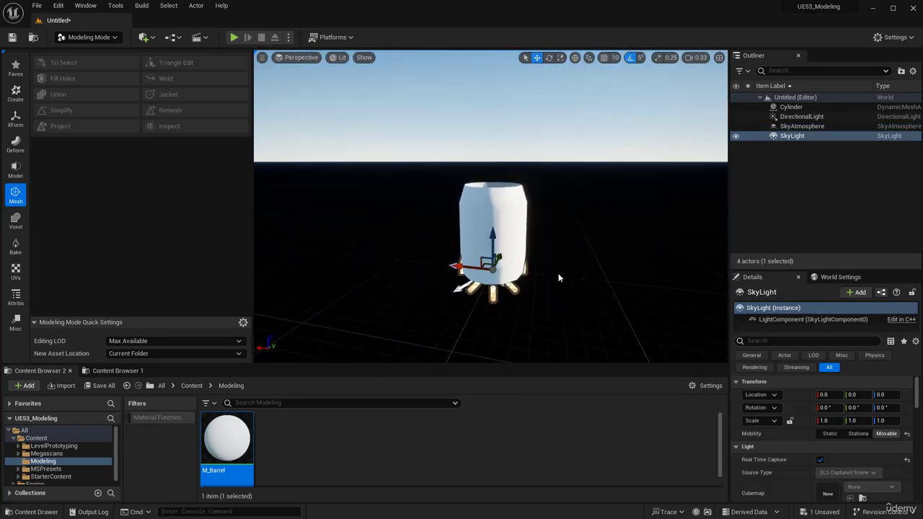
key("g")
key("g")
key("g")
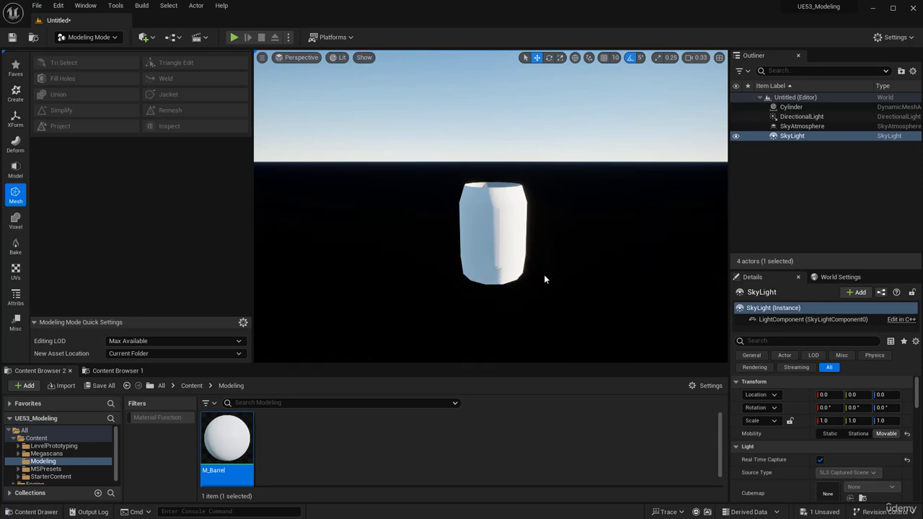
key("g")
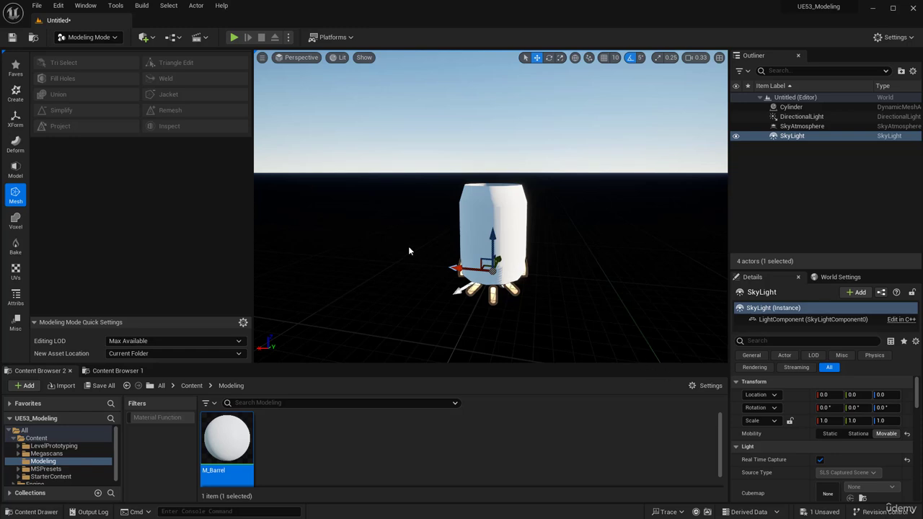
- Move the SkyLight away from the barrel by setting its X location to 5000
left_click_drag(456, 268, 595, 272)
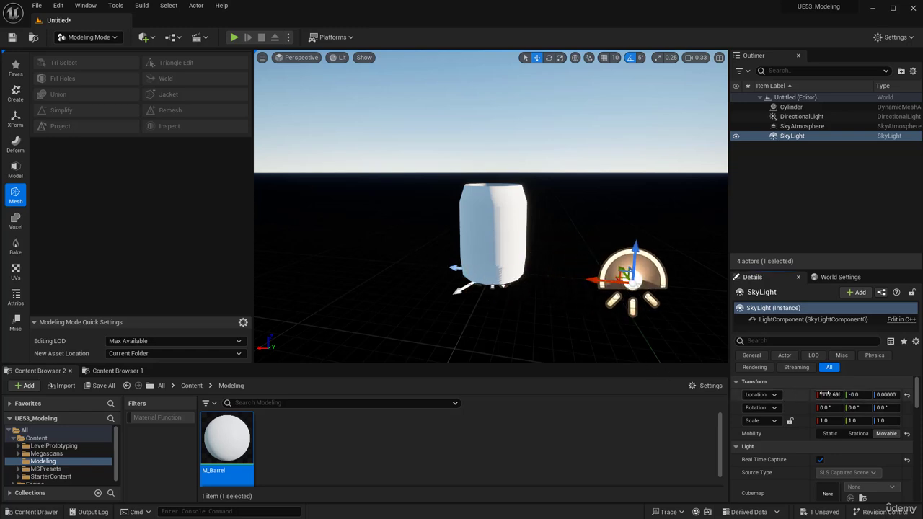
left_click(826, 395)
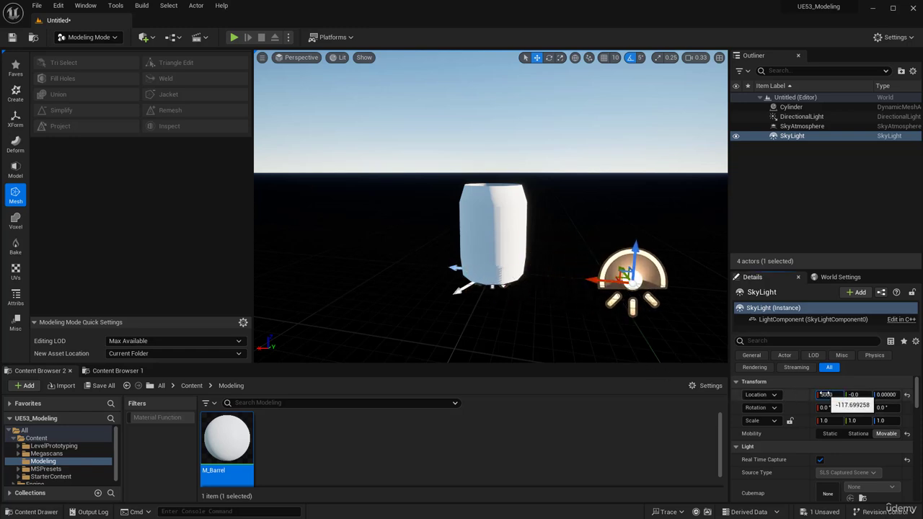
type("500")
key("Return")
- Move the SkyAtmosphere and the DirectionalLight away from the barrel, setting the X location of each to 5000
left_click(707, 360)
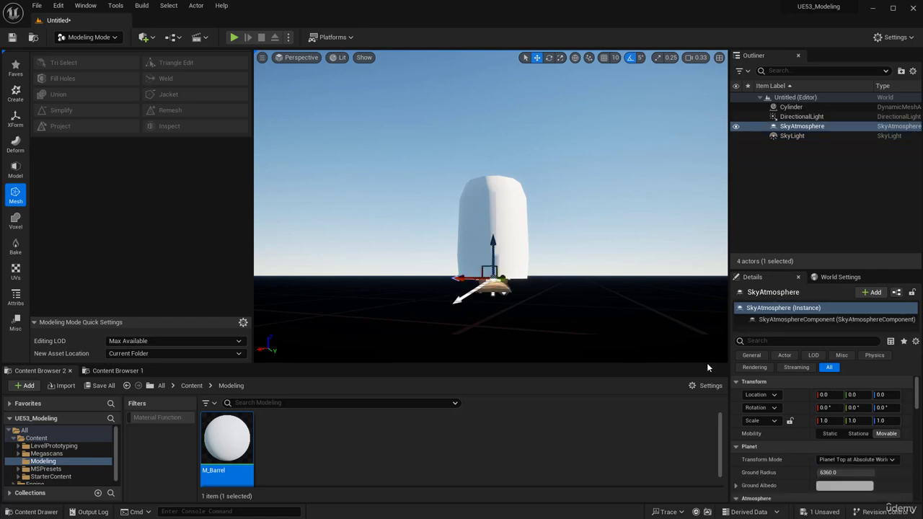
left_click(827, 394)
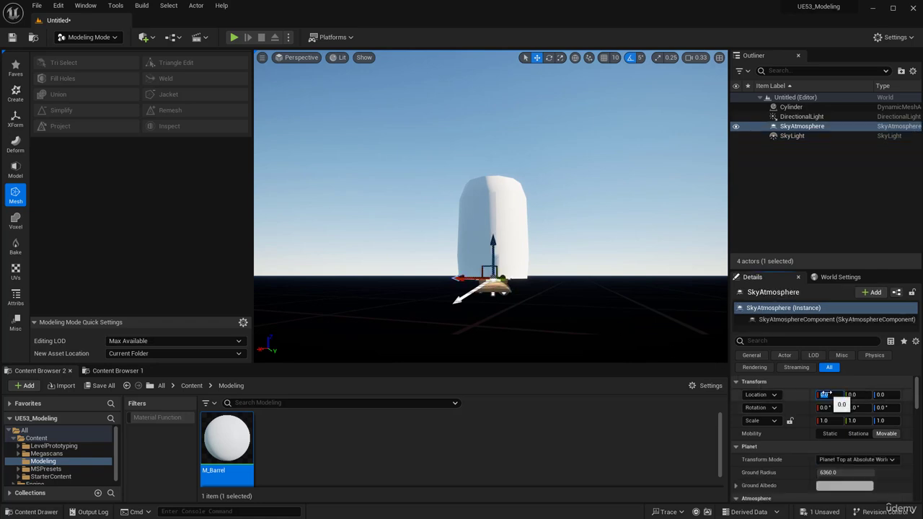
type("5000")
key("Return")
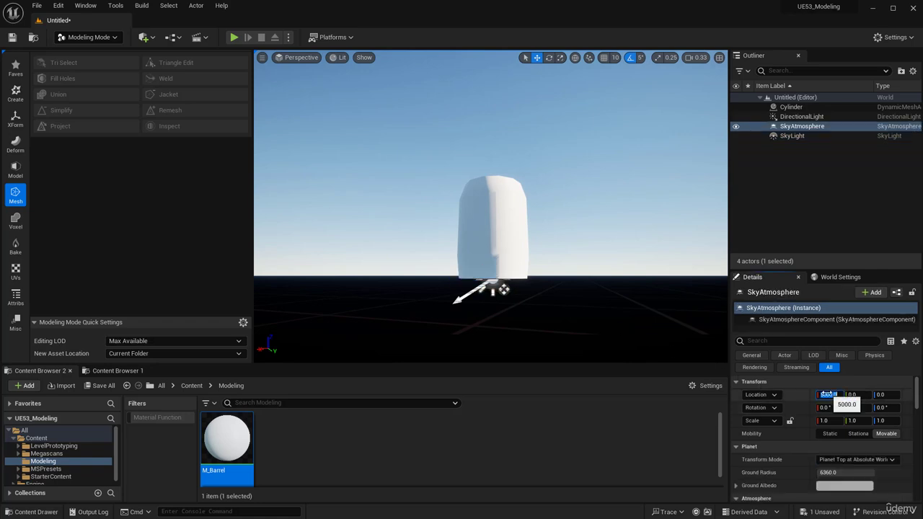
left_click(502, 289)
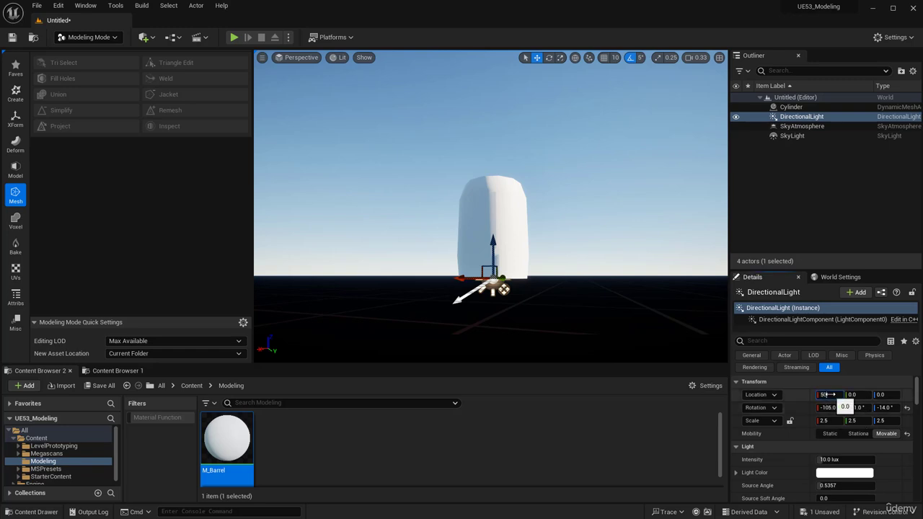
left_click(829, 395)
type("5000")
key("Return")
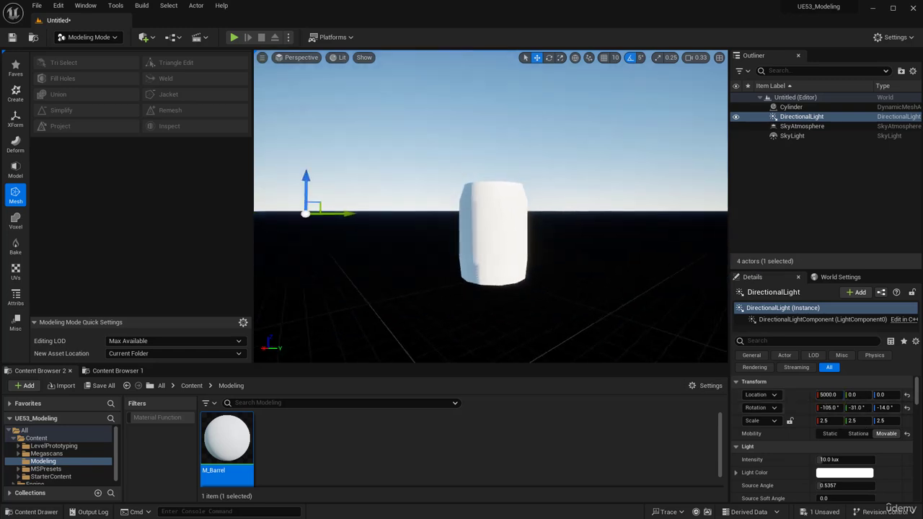
- Select the barrel cylinder and open it in PolyGroup Edit with face selection enabled
left_click_drag(578, 152, 537, 158, "alt")
left_click(578, 153)
scroll(490, 210, "up", 8)
left_click_drag(430, 223, 440, 195, "alt")
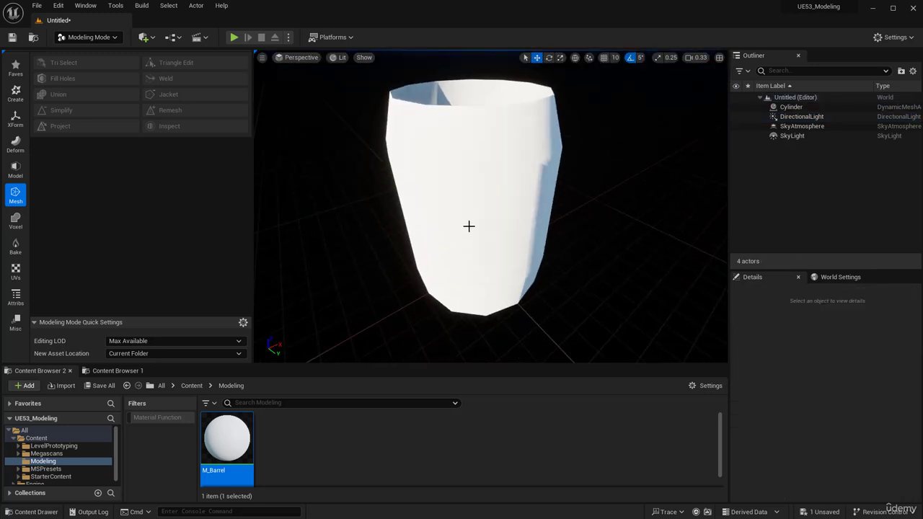
left_click(468, 227)
left_click_drag(468, 226, 451, 181, "alt")
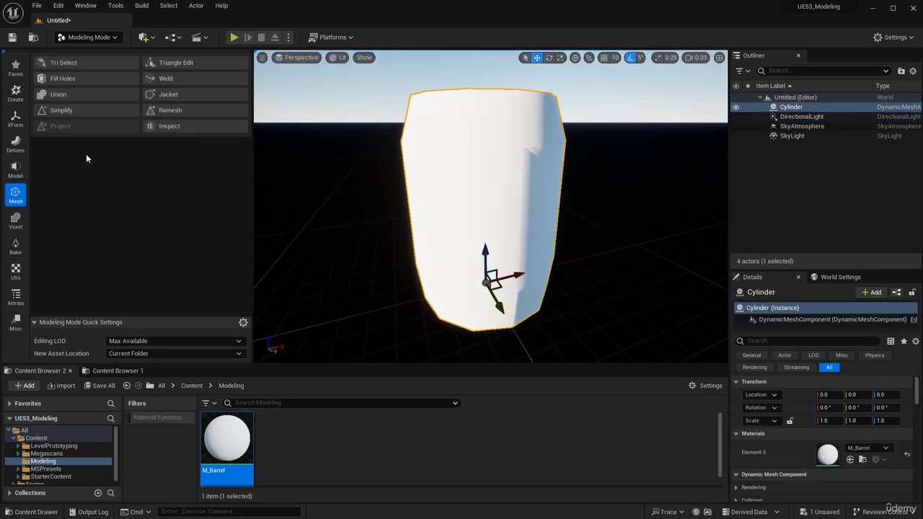
left_click(16, 173)
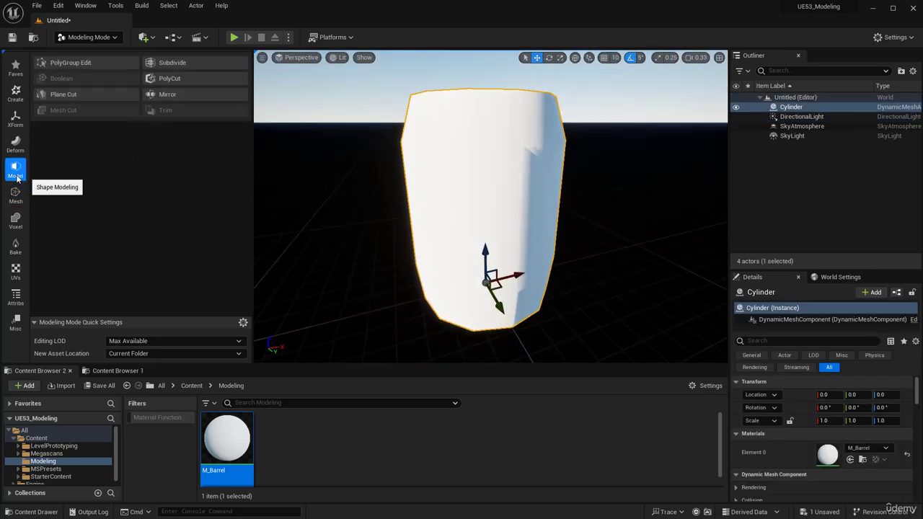
left_click(70, 63)
scroll(379, 196, "down", 4)
left_click_drag(492, 209, 492, 197, "alt")
left_click(183, 278)
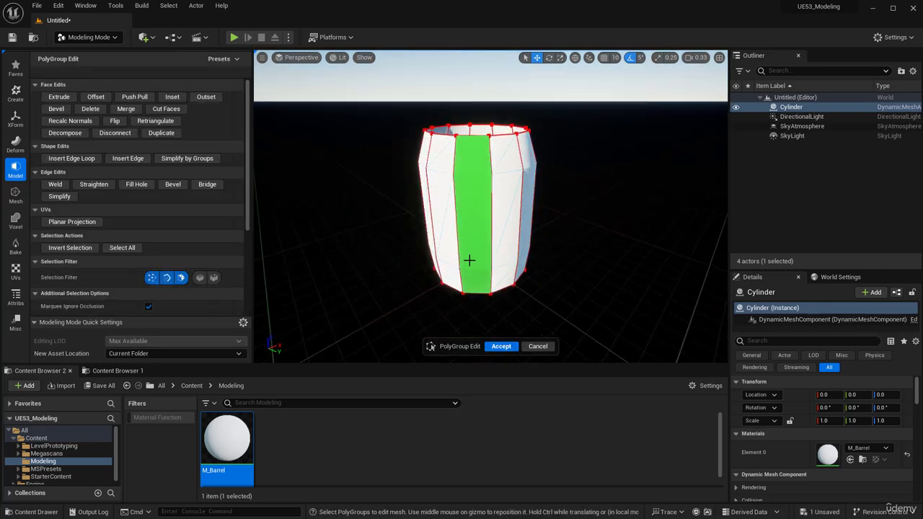
- Select one vertical side face of the barrel and disconnect it from its neighbors
left_click_drag(469, 262, 474, 232, "alt")
left_click(503, 226)
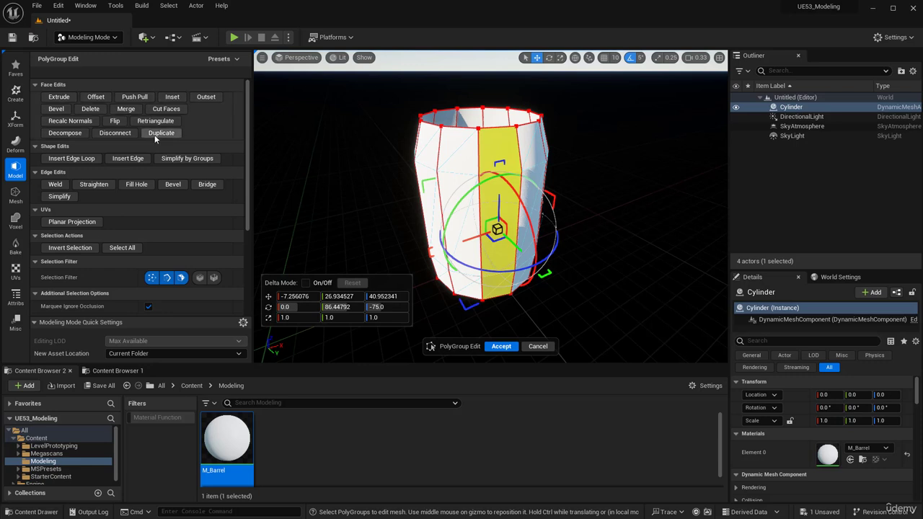
left_click(116, 135)
- Try moving the disconnected side face outward to Y about 39.4, and undo the move
left_click_drag(463, 209, 475, 226, "alt")
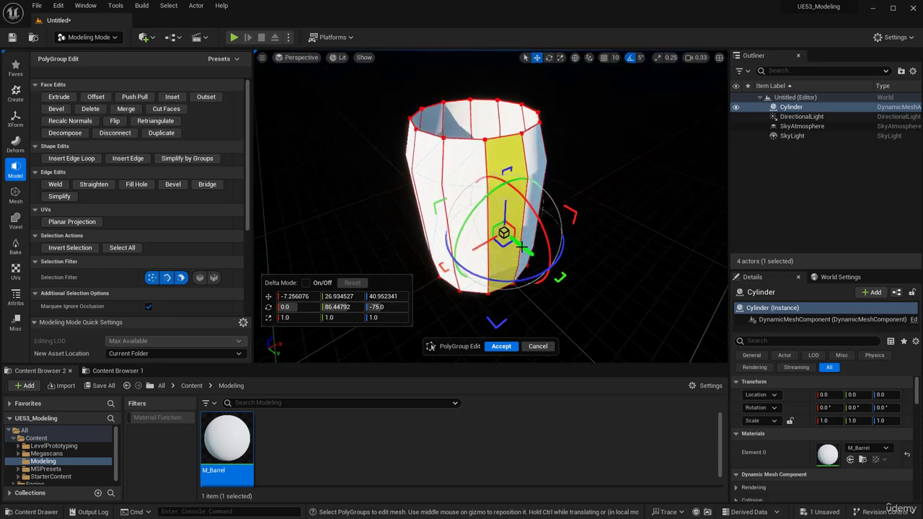
left_click_drag(527, 252, 550, 277)
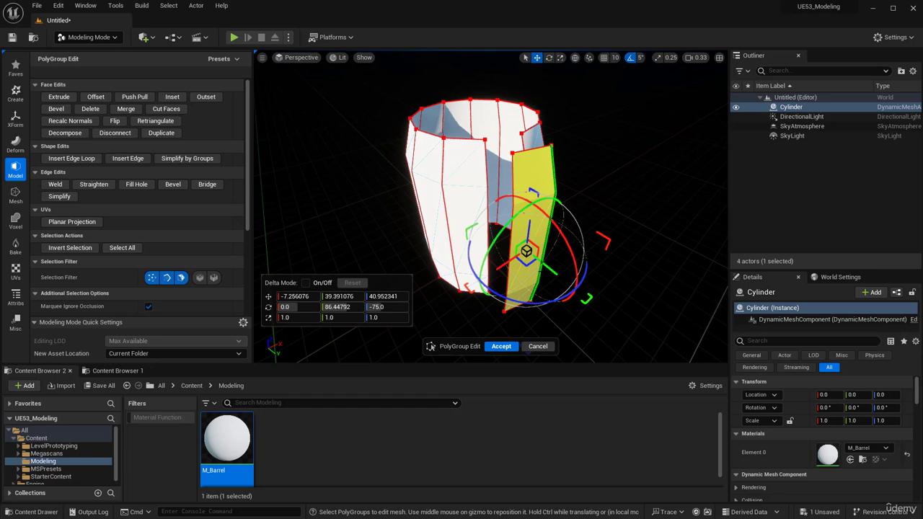
key("ctrl+z")
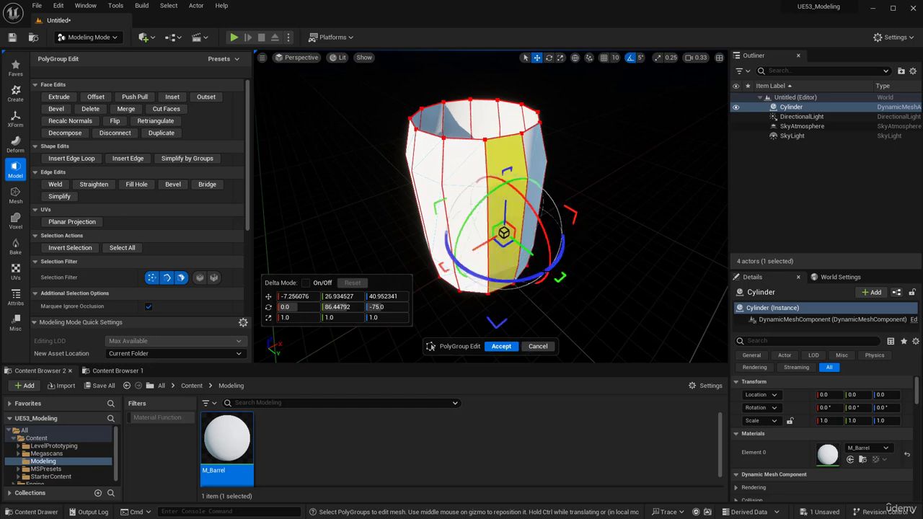
- Select the next three vertical side faces around the barrel in turn and disconnect each one from its neighbors
left_click_drag(458, 199, 464, 188, "alt")
left_click(464, 167)
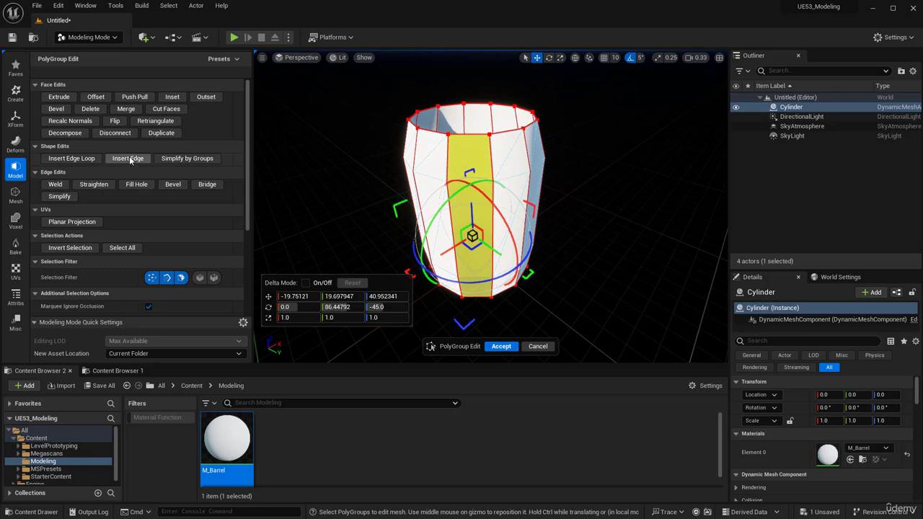
left_click_drag(451, 172, 512, 181, "alt")
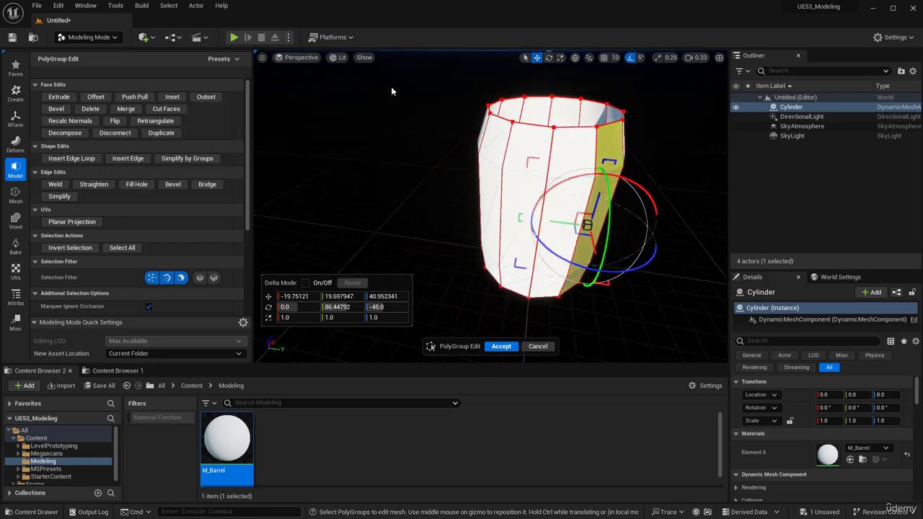
left_click_drag(405, 77, 676, 325)
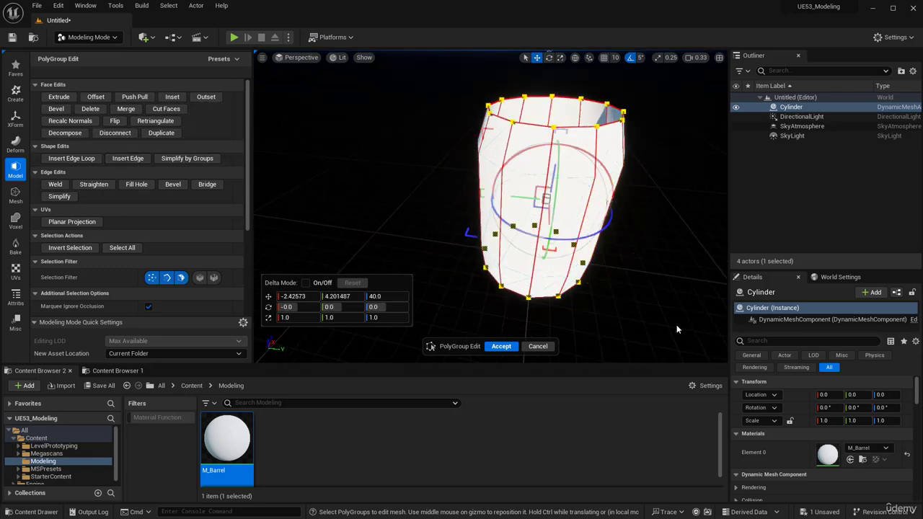
left_click(434, 189)
left_click(583, 204)
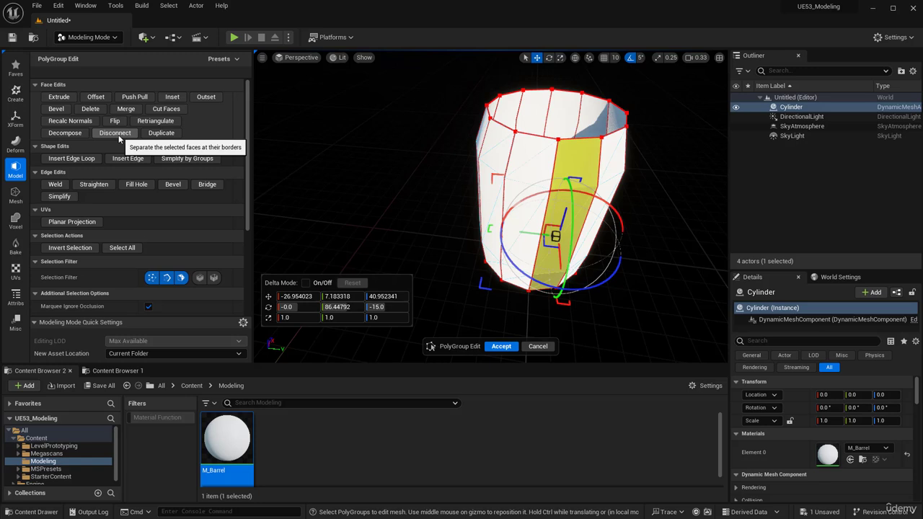
left_click(524, 210)
left_click_drag(524, 209, 546, 202, "alt")
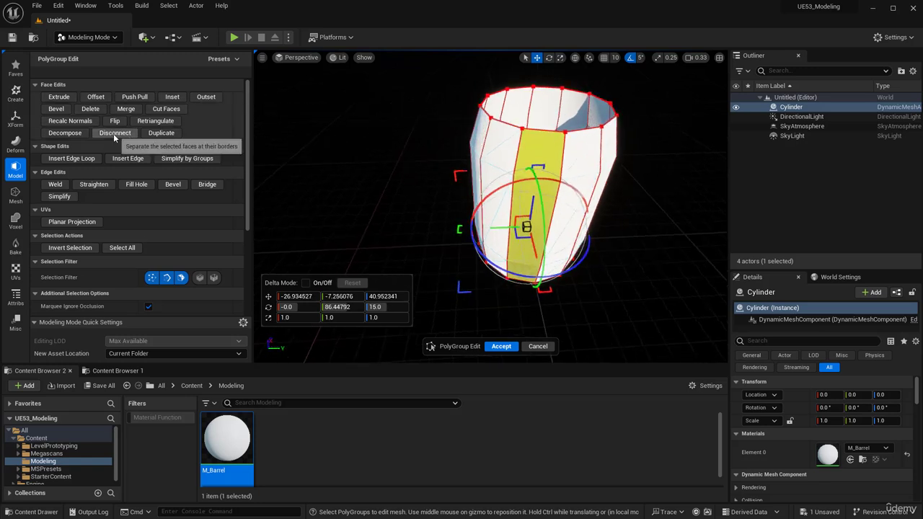
- Continue around the barrel, selecting three more adjacent side faces one at a time and disconnecting each
left_click_drag(430, 187, 465, 196, "alt")
left_click(499, 180)
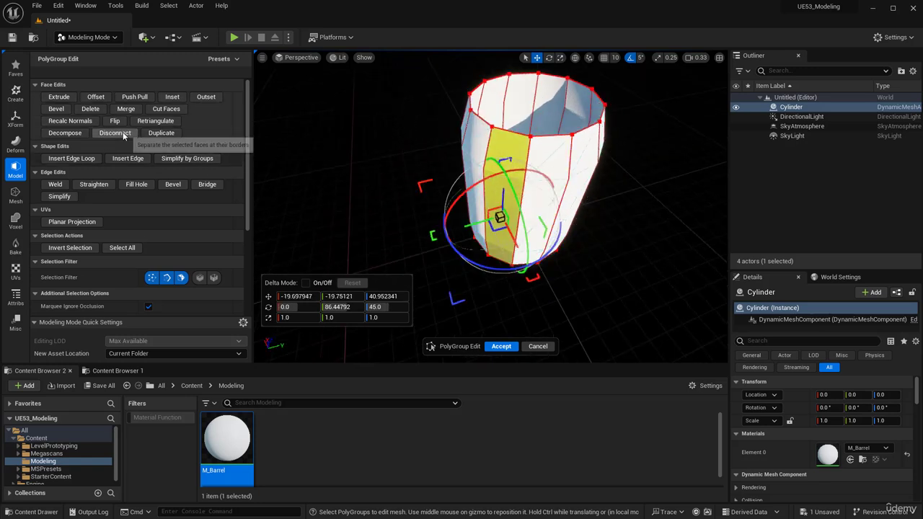
left_click_drag(496, 164, 530, 164, "alt")
left_click(473, 148)
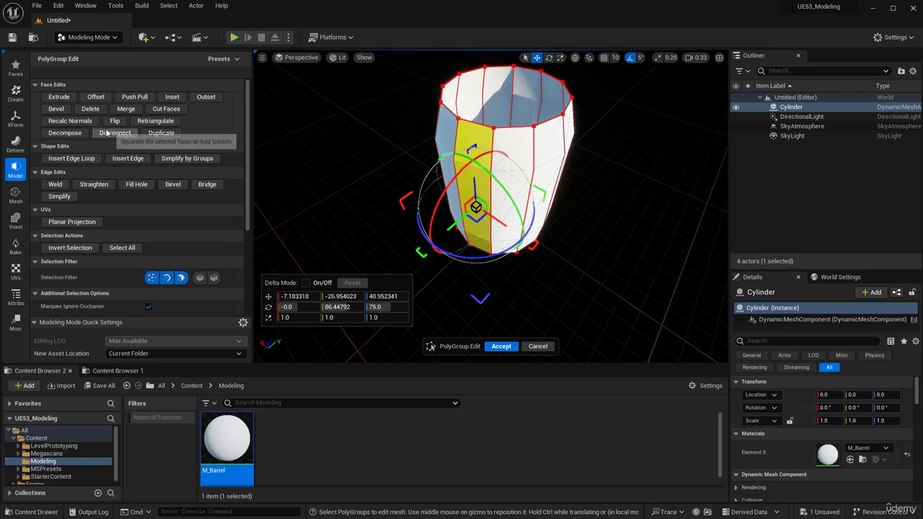
left_click_drag(416, 150, 462, 151, "alt")
left_click(431, 153)
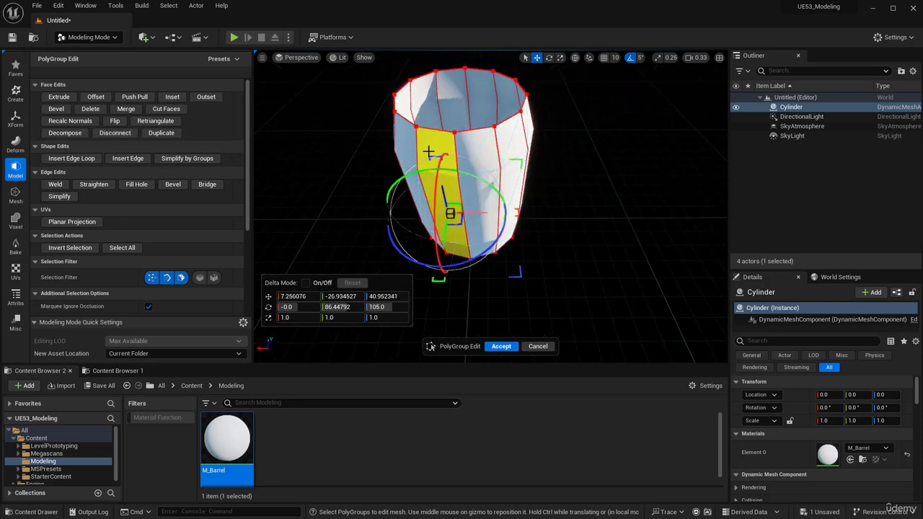
left_click(124, 133)
- Try moving the just-disconnected side face away from the barrel and undo the move
left_click_drag(396, 154, 433, 154, "alt")
left_click_drag(460, 215, 461, 280, "alt")
key("ctrl+z")
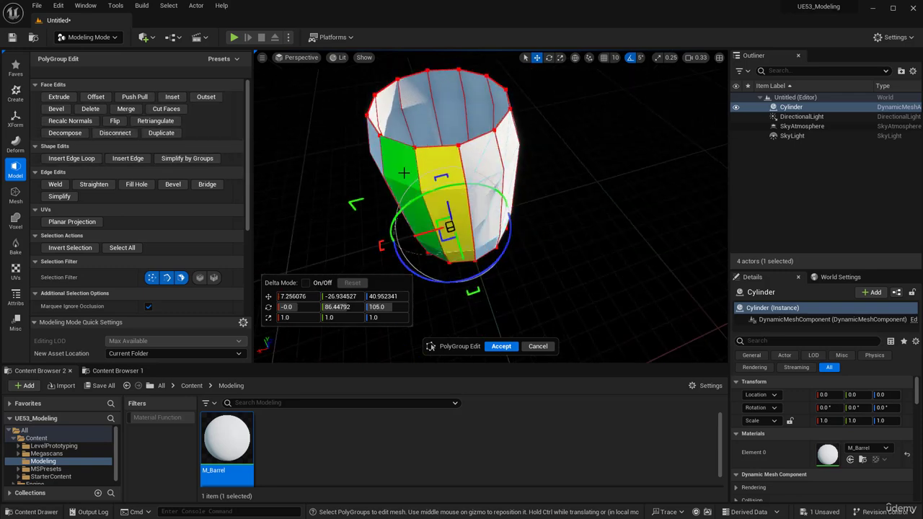
- Disconnect the next two side faces one by one, trying an outward move on each first and undoing it
left_click(403, 171)
left_click_drag(430, 221, 425, 239)
key("ctrl+z")
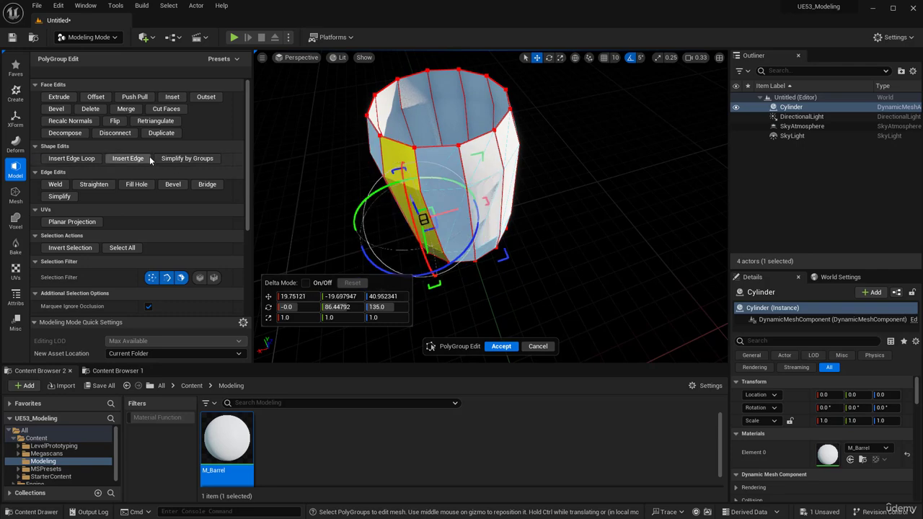
left_click(113, 135)
left_click_drag(433, 164, 466, 166, "alt")
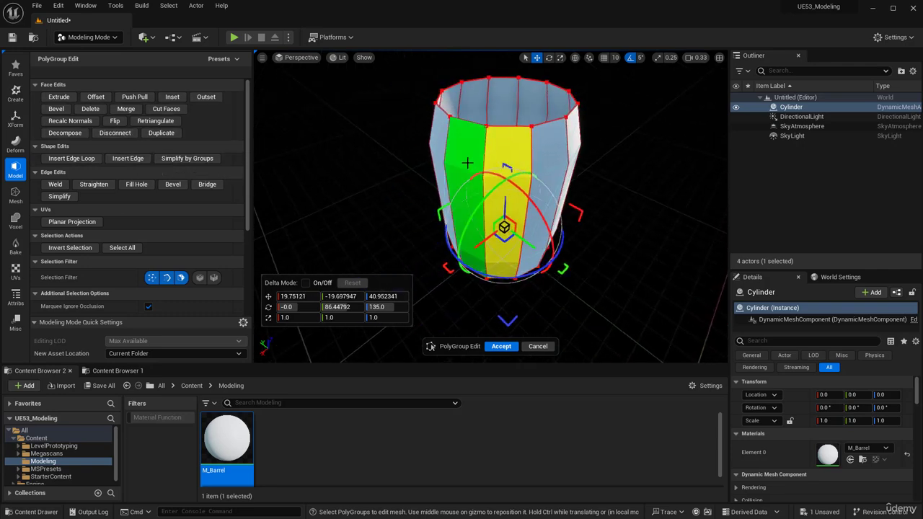
left_click(465, 165)
left_click_drag(468, 232, 465, 268)
key("ctrl+z")
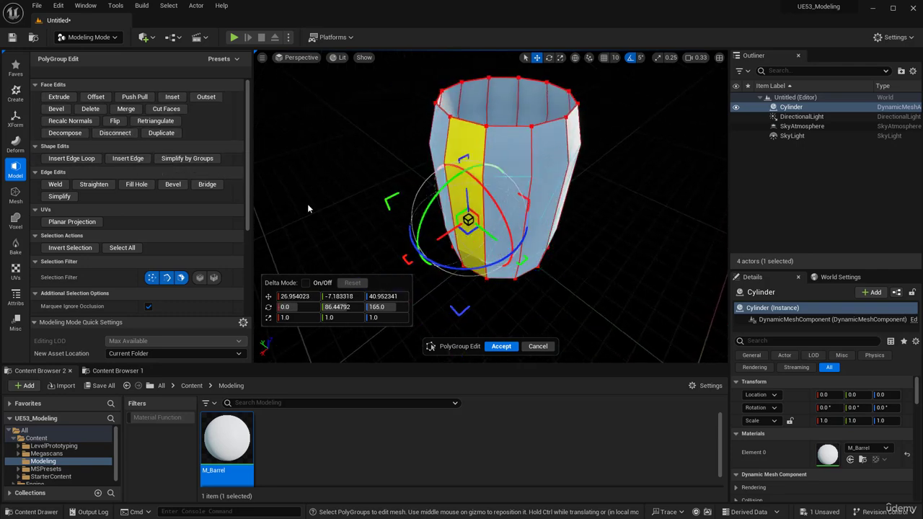
left_click(114, 135)
- Disconnect the adjacent side face, try pulling it outward to X about 37.6, and undo the move
left_click_drag(425, 135, 459, 158, "alt")
left_click(459, 160)
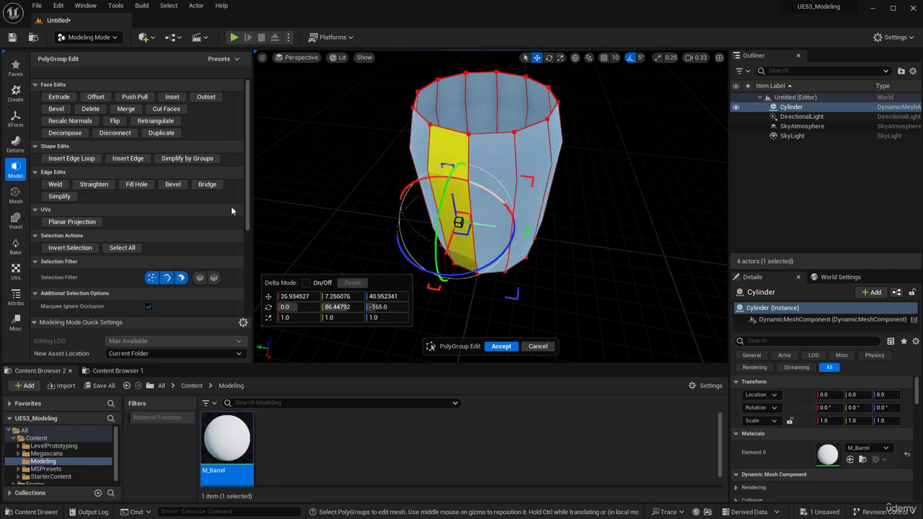
left_click(110, 134)
left_click_drag(467, 233, 462, 253)
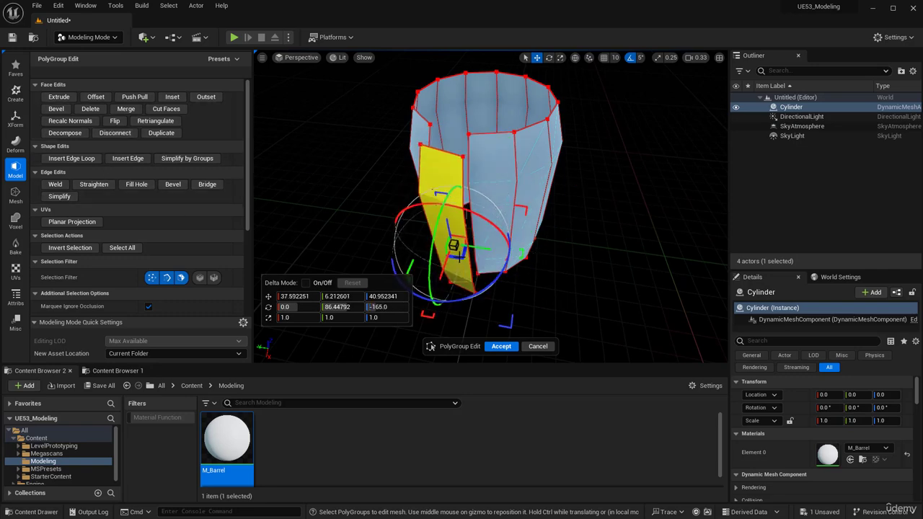
key("ctrl+z")
- Restrict the selection filter to faces only and select all side faces of the barrel
left_click_drag(531, 181, 507, 176, "alt")
scroll(507, 176, "down", 4)
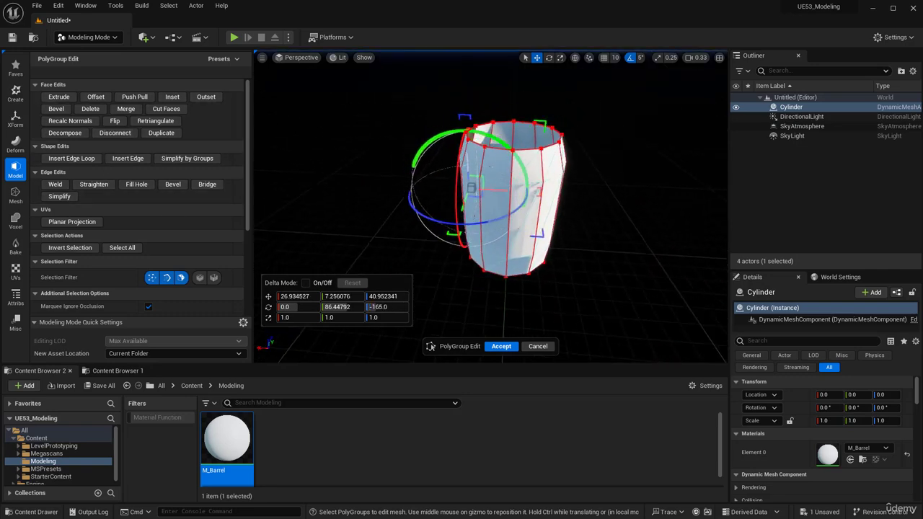
left_click(346, 127)
left_click_drag(410, 110, 595, 292)
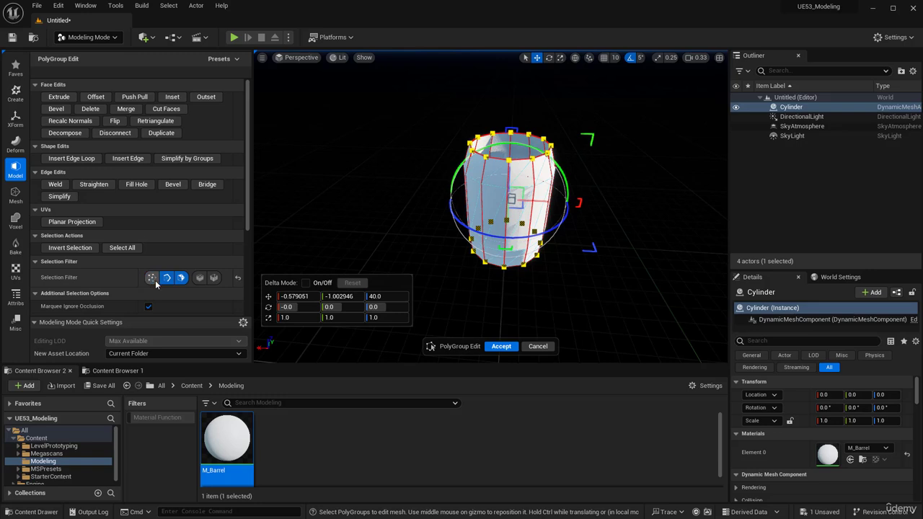
left_click_drag(379, 223, 379, 202, "alt")
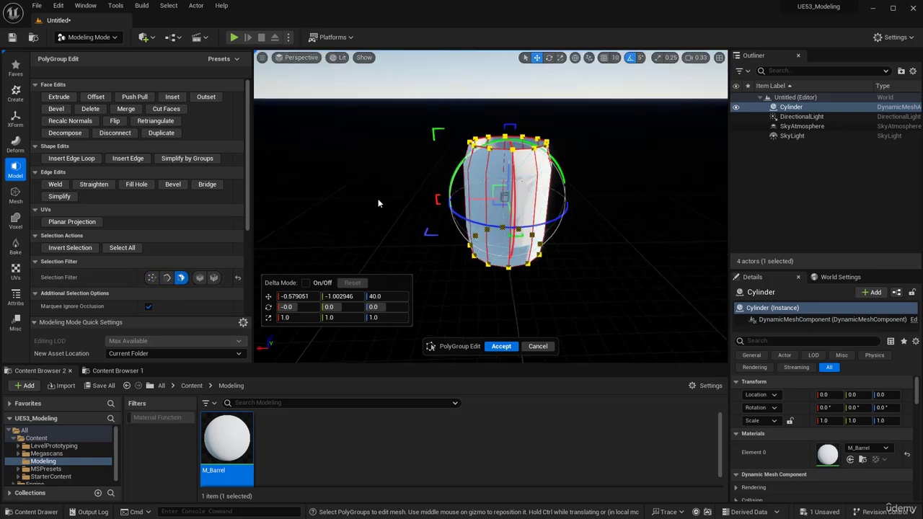
left_click(384, 84)
left_click_drag(384, 84, 635, 328)
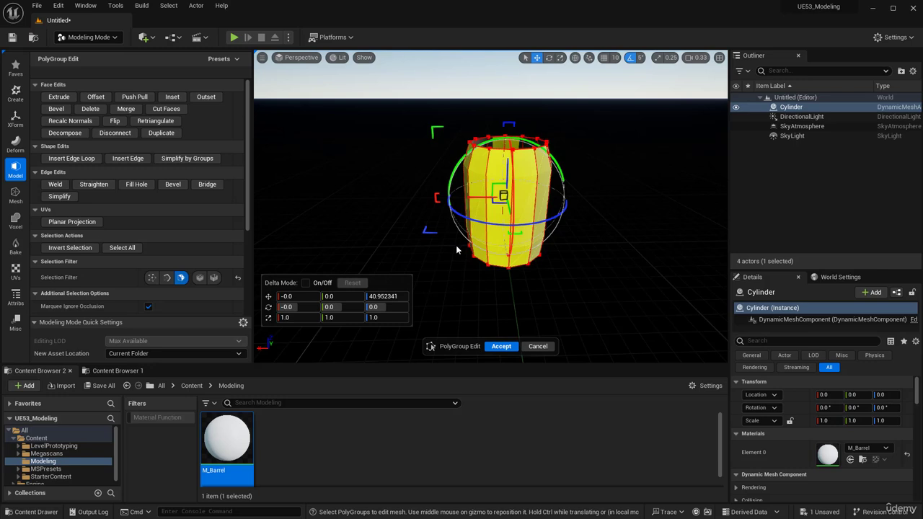
- Try extruding all selected side faces outward with the direction set to Selected Triangle Normals
left_click_drag(451, 244, 450, 264, "alt")
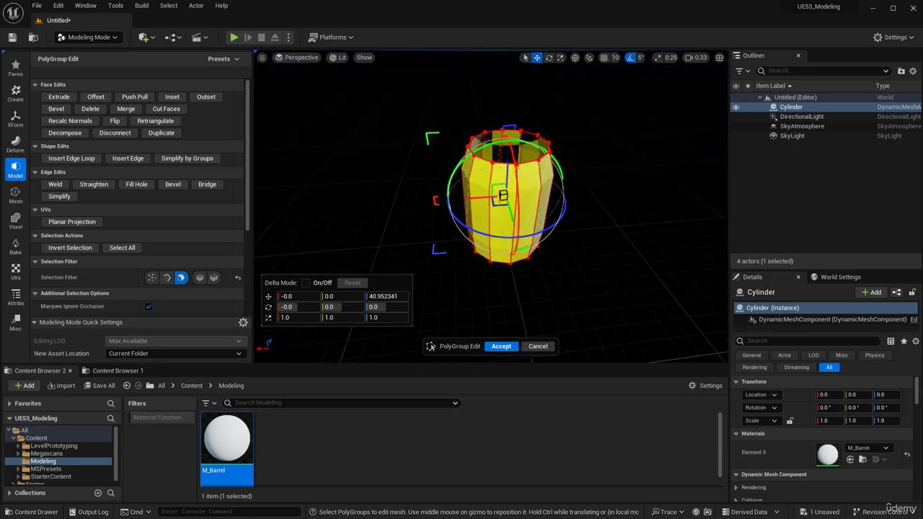
scroll(404, 171, "up", 2)
left_click_drag(404, 171, 389, 163, "alt")
scroll(404, 171, "up", 1)
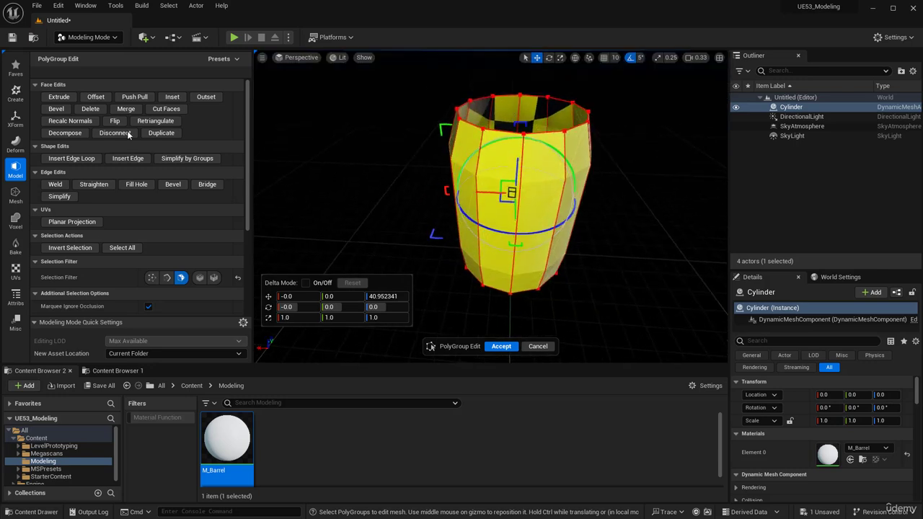
left_click(62, 101)
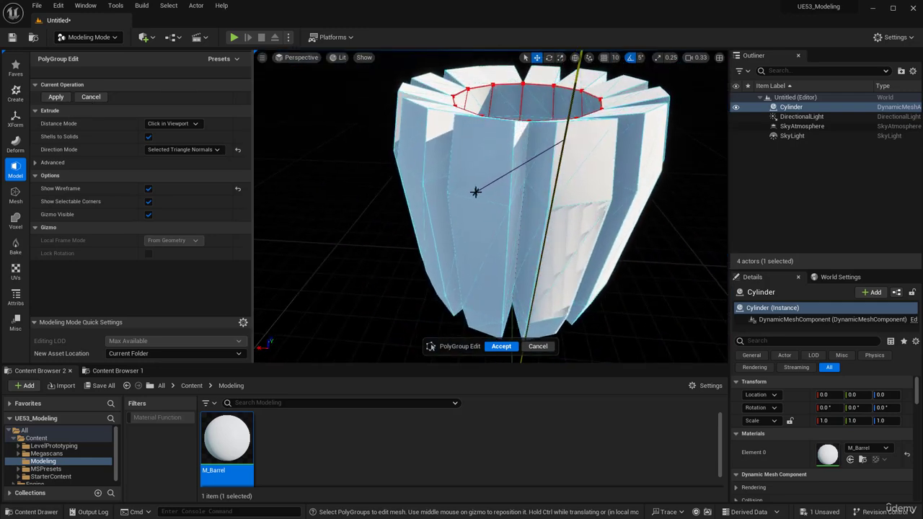
left_click(476, 191)
- Try Push Pull on the selected faces along Vertex Normals, switching its Distance Mode to Click in Viewport
left_click(140, 97)
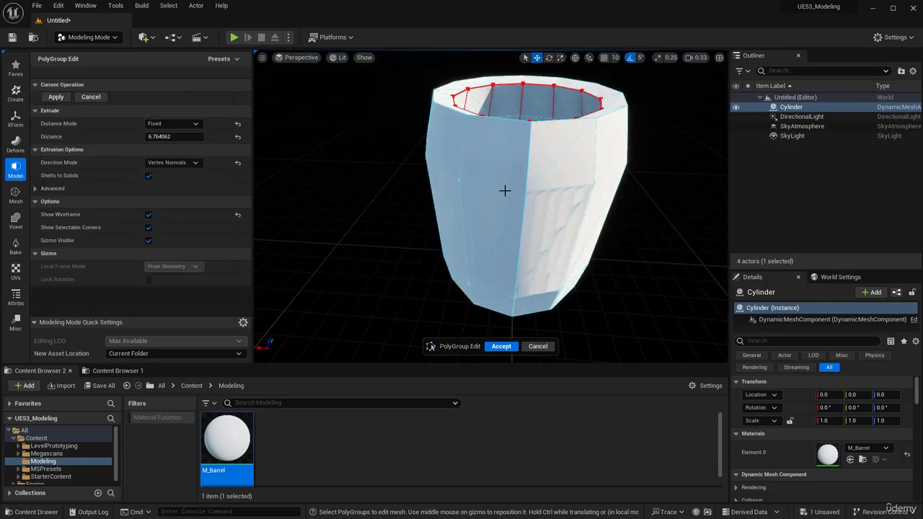
right_click_drag(476, 178, 503, 178, "alt")
left_click_drag(503, 178, 491, 179, "alt")
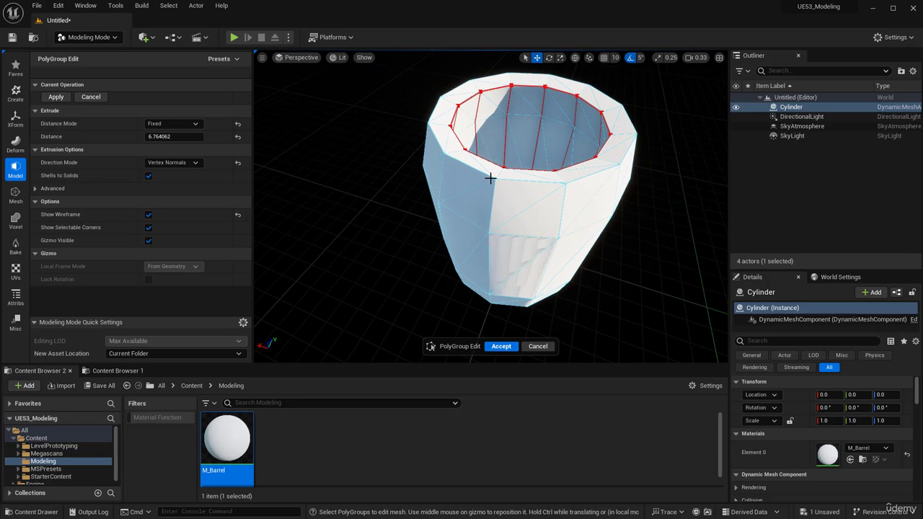
left_click(173, 123)
left_click(177, 147)
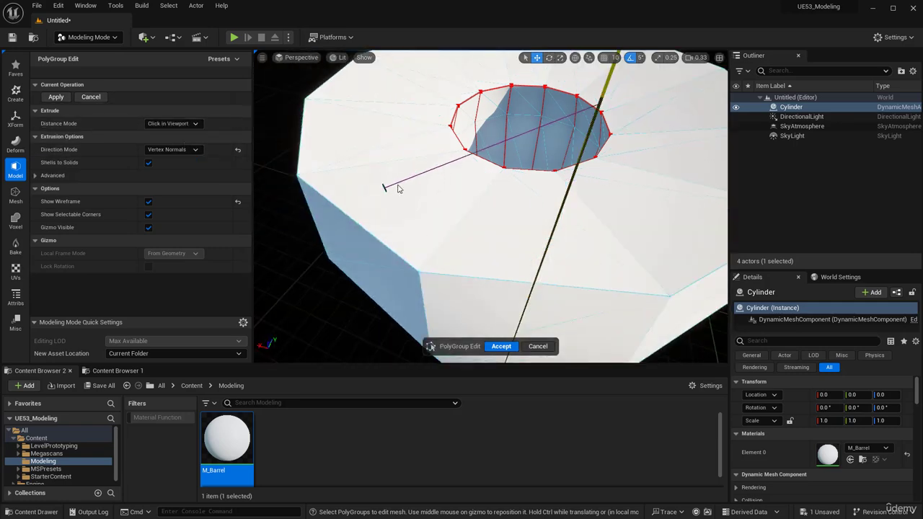
left_click_drag(398, 189, 447, 190, "alt")
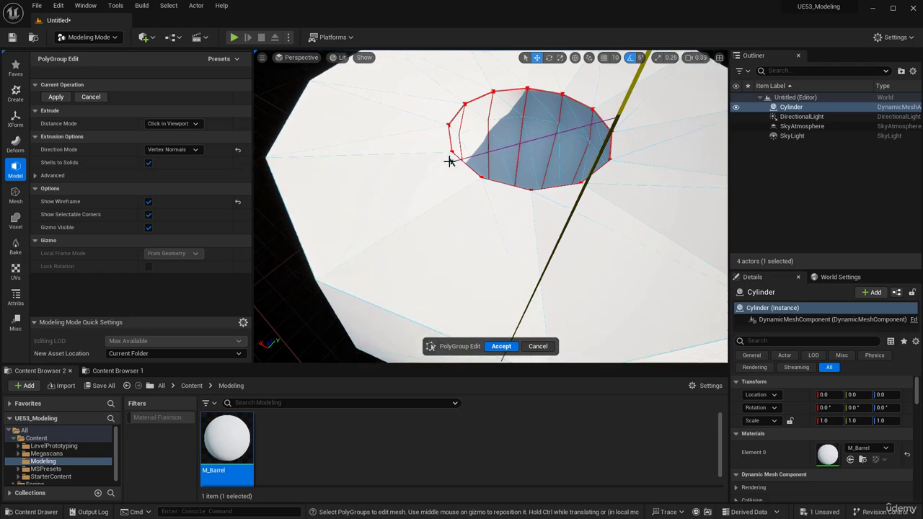
left_click(497, 257)
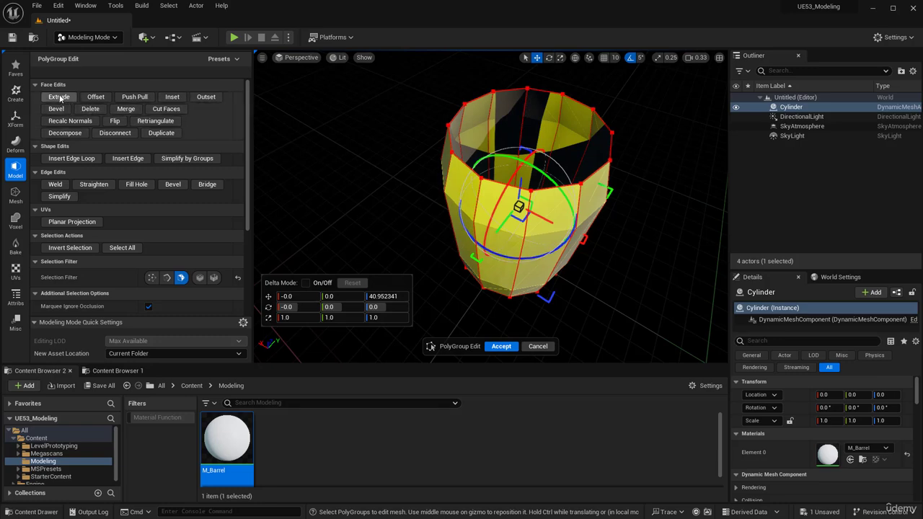
- Try the Extrude operation again on the selected side faces
left_click(60, 98)
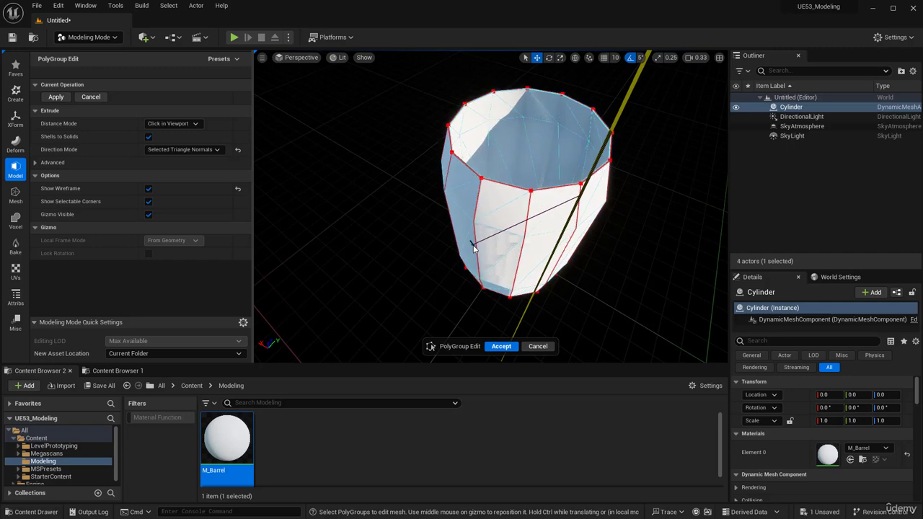
left_click(476, 254)
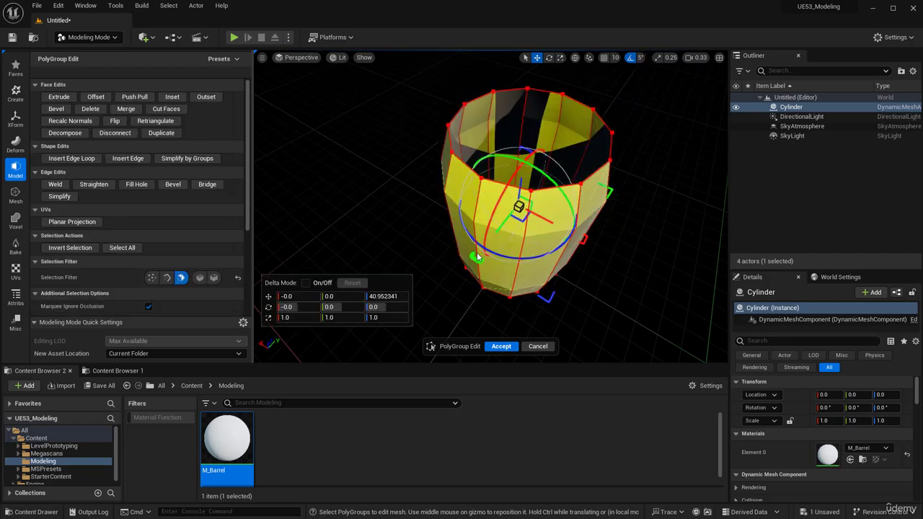
- Start Push Pull on the side faces, reset its Direction Mode to Selected Triangle Normals and turn off Show Wireframe
left_click(138, 98)
scroll(494, 202, "up", 5)
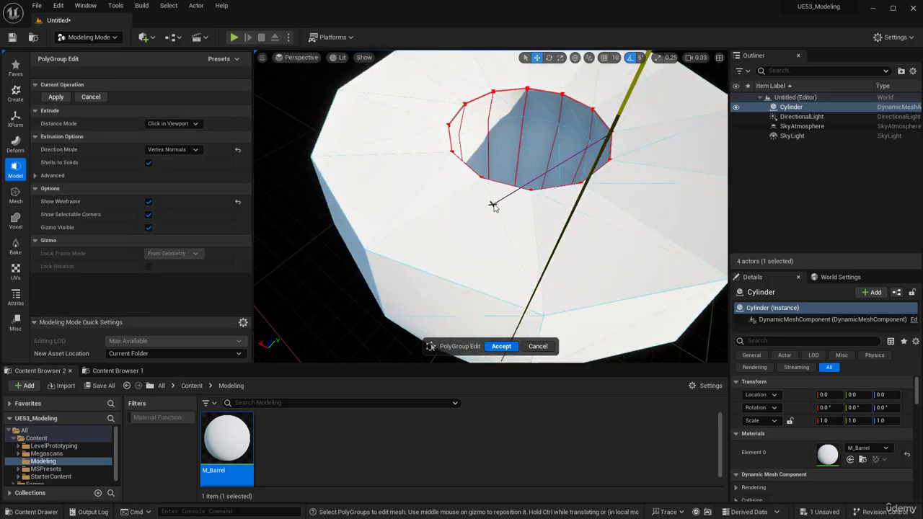
left_click(239, 152)
left_click(238, 202)
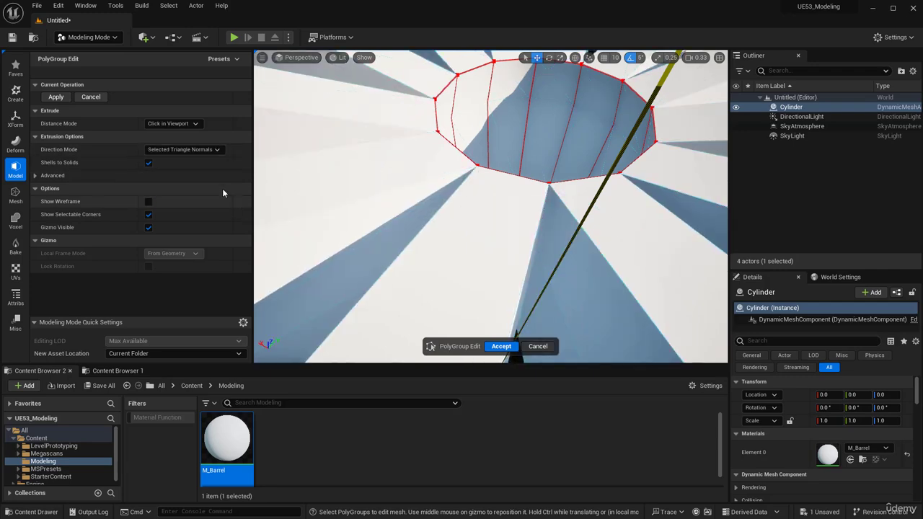
- Set the Push Pull's Direction Mode to Vertex Normals
scroll(505, 201, "down", 5)
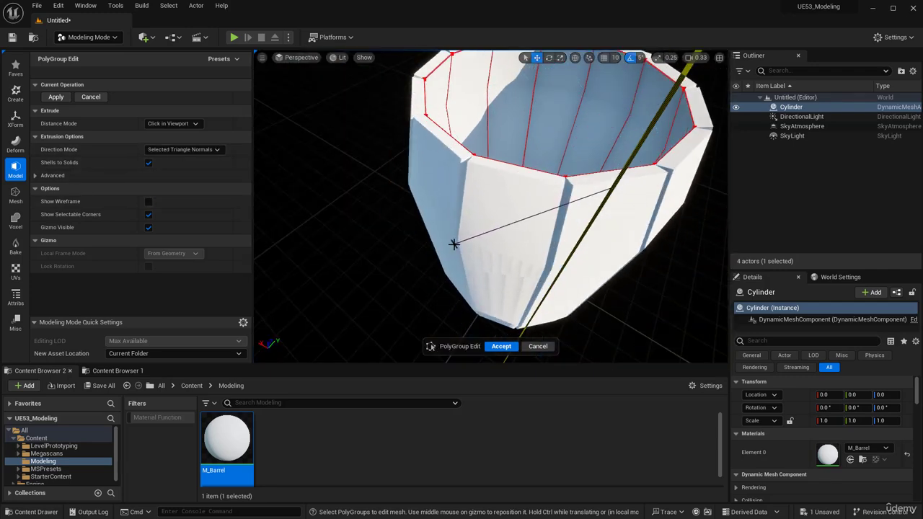
scroll(454, 245, "up", 5)
scroll(465, 242, "down", 5)
scroll(466, 209, "up", 5)
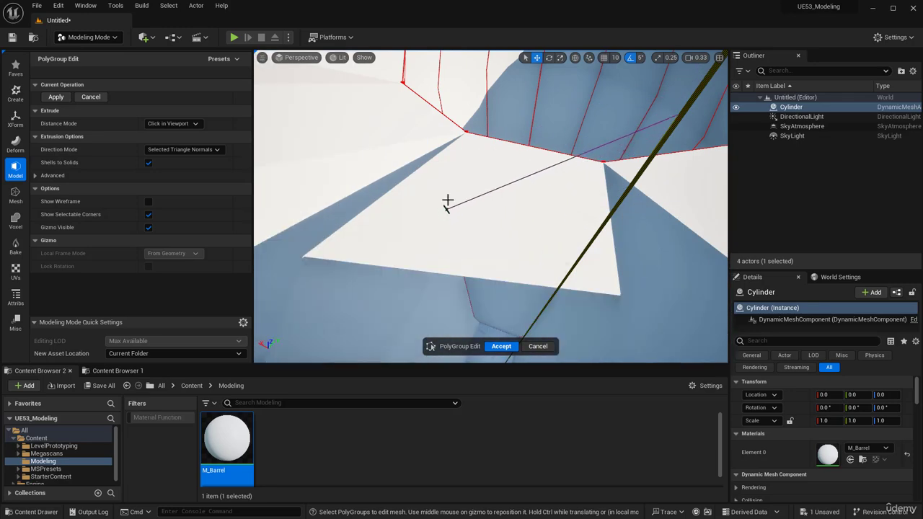
scroll(444, 216, "up", 3)
scroll(446, 230, "down", 3)
scroll(440, 234, "up", 3)
scroll(438, 238, "down", 3)
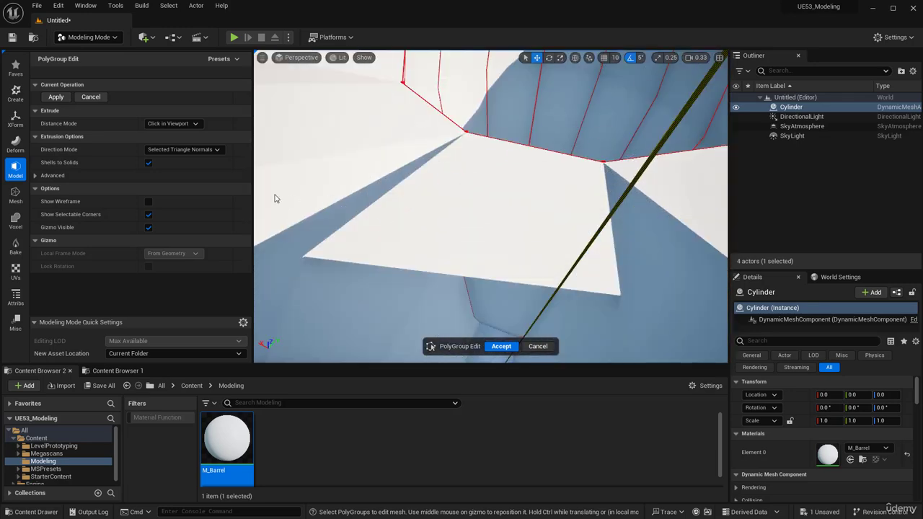
left_click(206, 150)
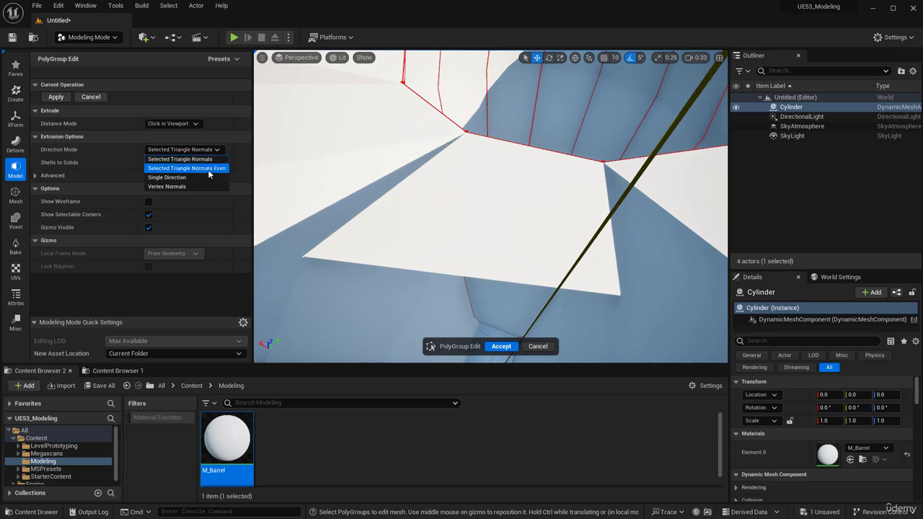
left_click(175, 187)
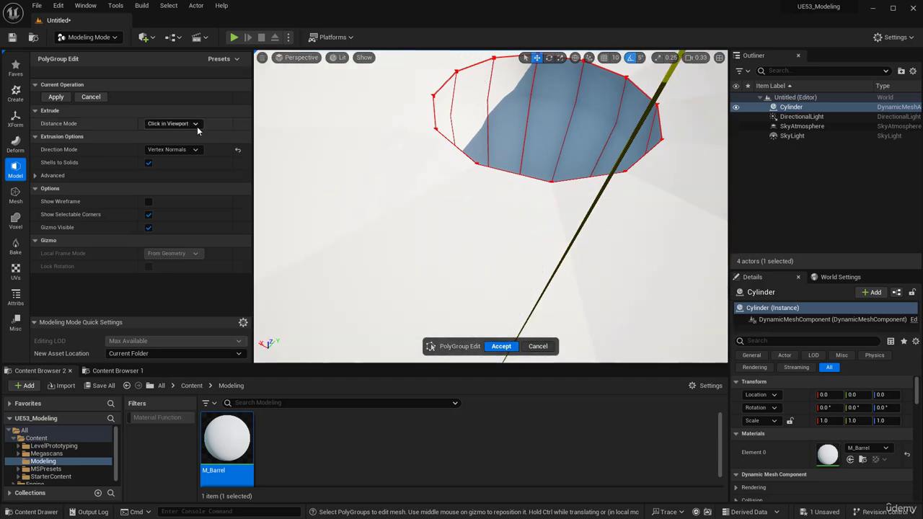
- Set the Push Pull's Distance Mode to Fixed with a Distance of about 6.69 and accept the thickened barrel
left_click(189, 124)
left_click(160, 142)
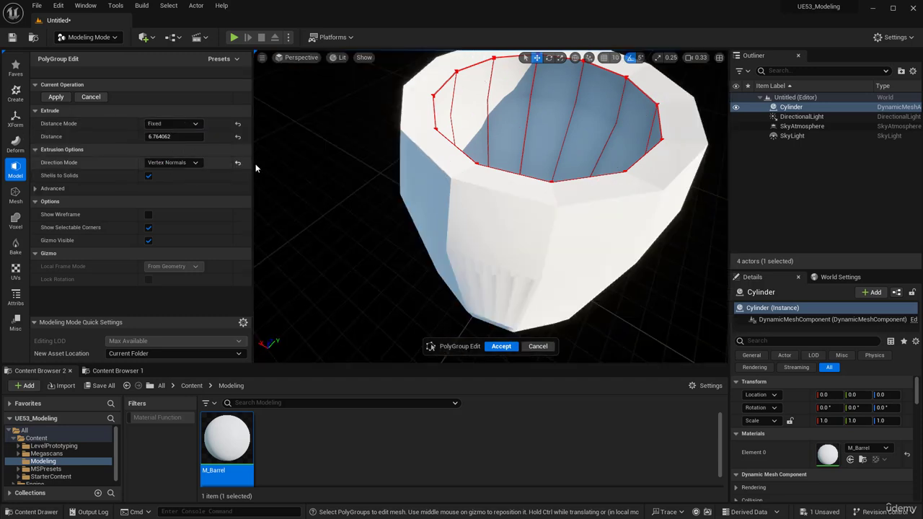
left_click_drag(173, 136, 169, 137)
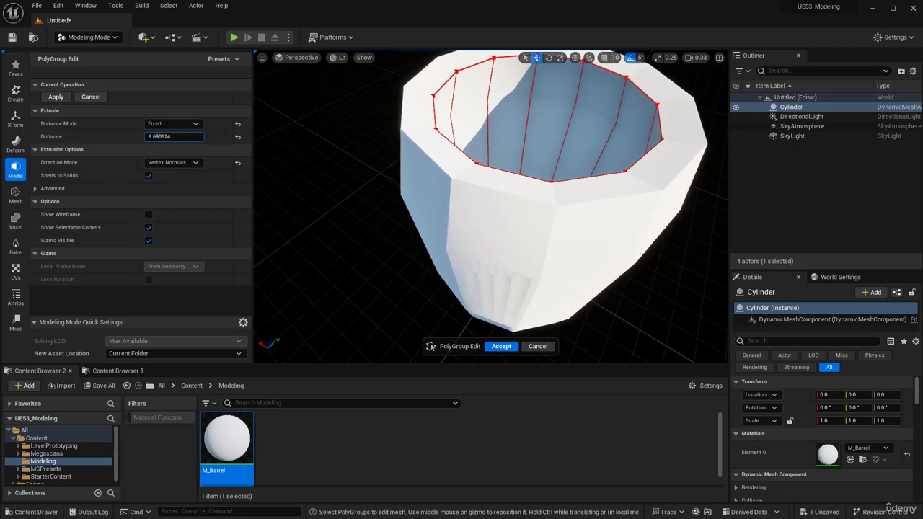
left_click(501, 347)
left_click_drag(558, 226, 571, 173, "alt")
scroll(568, 216, "down", 5)
left_click_drag(563, 208, 613, 267, "alt")
left_click_drag(504, 216, 480, 174, "alt")
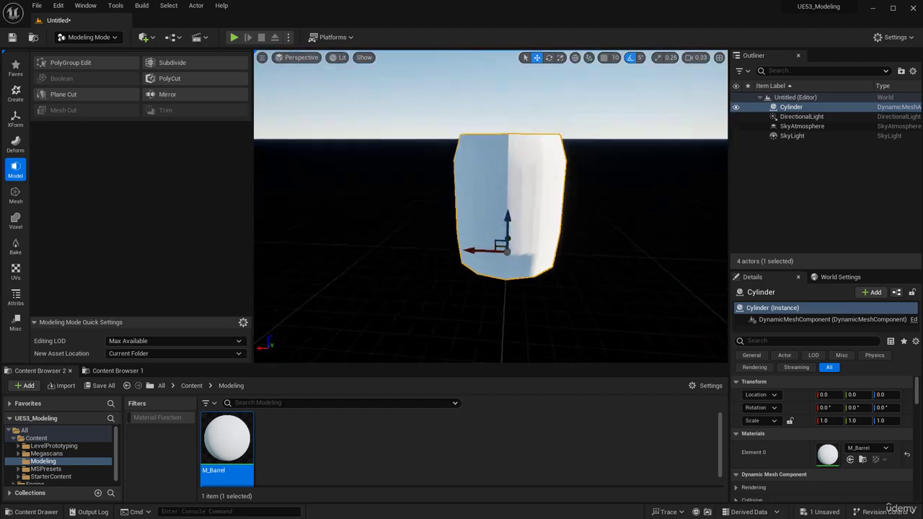
scroll(481, 175, "up", 4)
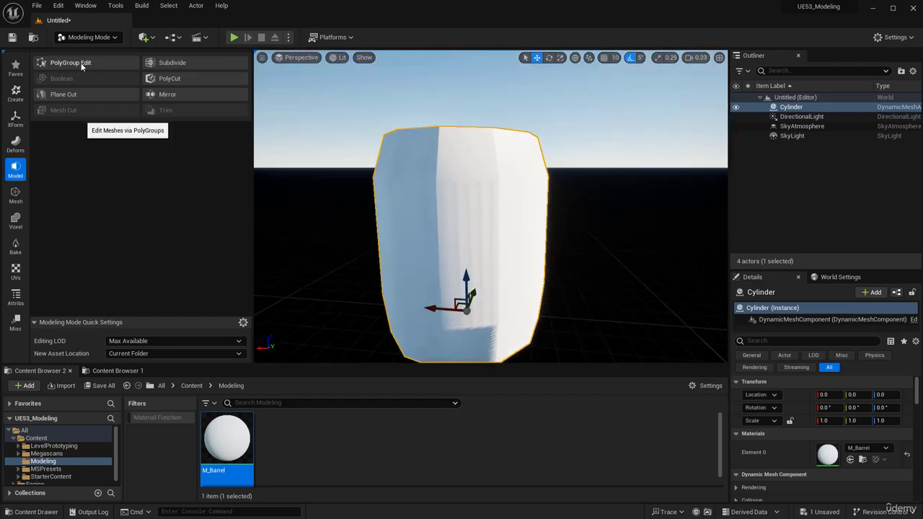
- Reopen PolyGroup Edit on the barrel, enable vertices, edges and faces in the Selection Filter and select the top rim
left_click(85, 65)
scroll(343, 202, "down", 3)
left_click_drag(411, 197, 412, 210, "alt")
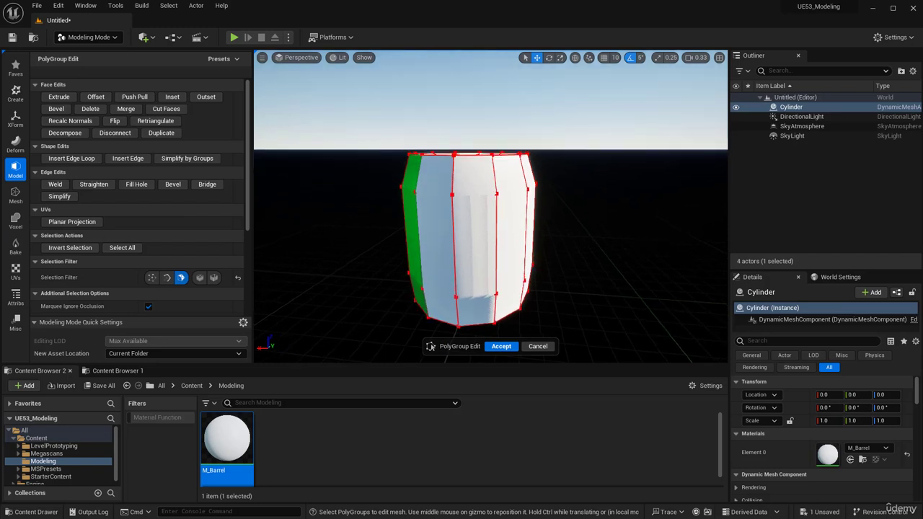
left_click_drag(369, 106, 560, 166)
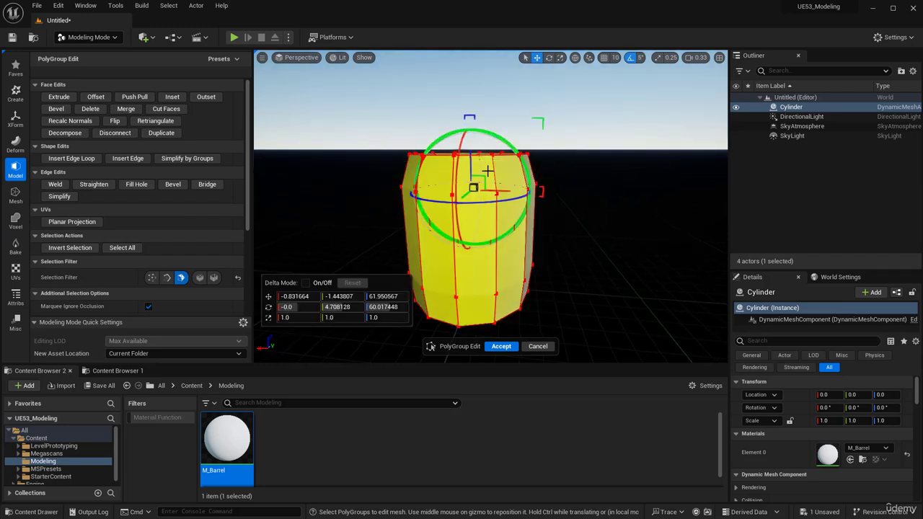
left_click(166, 279)
left_click(328, 150)
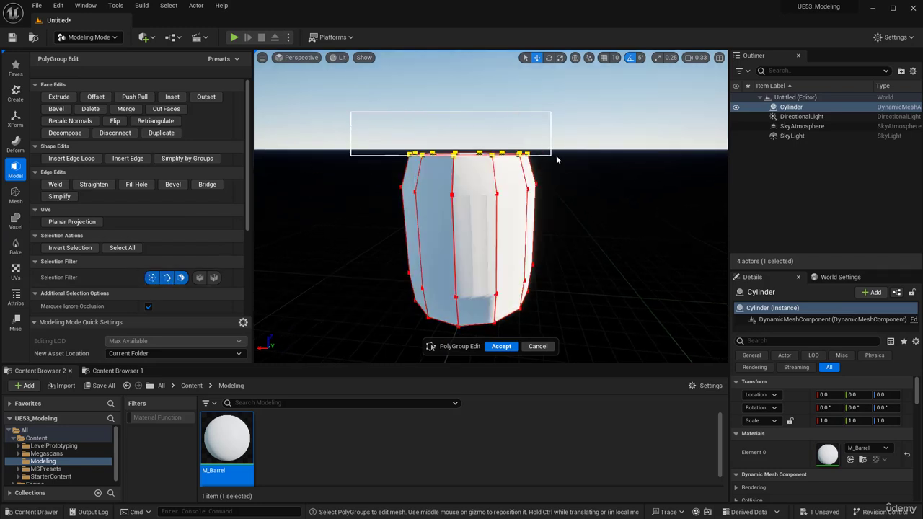
left_click_drag(577, 165, 577, 163)
- Flatten the selected top rim to a single height by scaling it vertically in the Left view
mouse_move(493, 188)
left_mouse_down("alt")
mouse_move(492, 231)
mouse_move(493, 188)
left_mouse_up("alt")
scroll(468, 183, "up", 6)
middle_click_drag(468, 182, 439, 129)
left_click(297, 57)
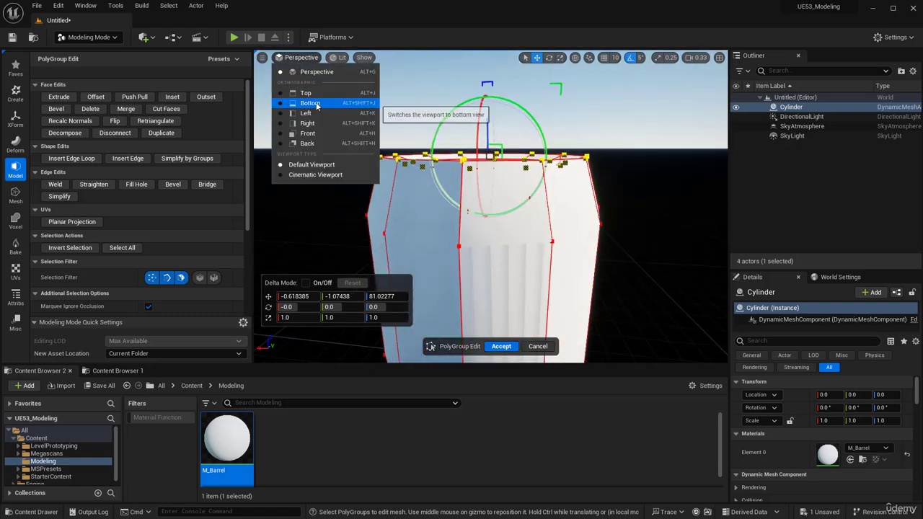
left_click(306, 113)
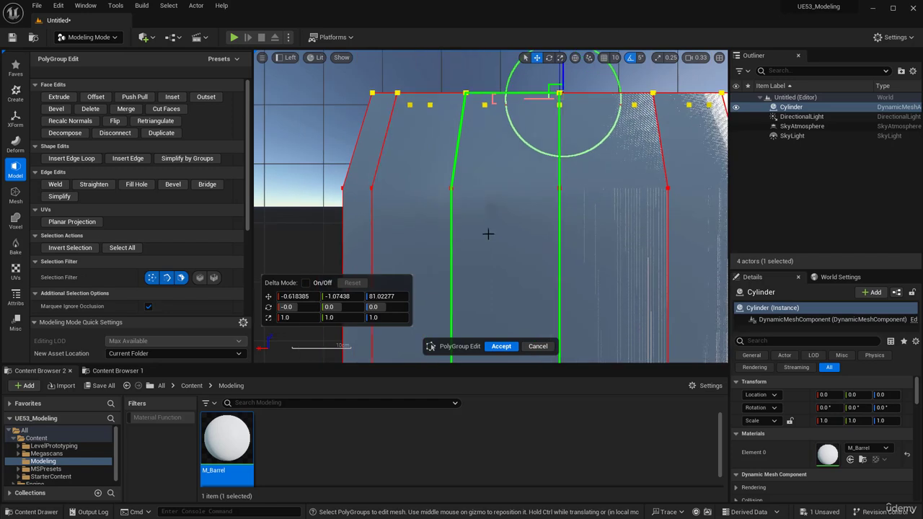
scroll(533, 228, "down", 3)
left_click(427, 145)
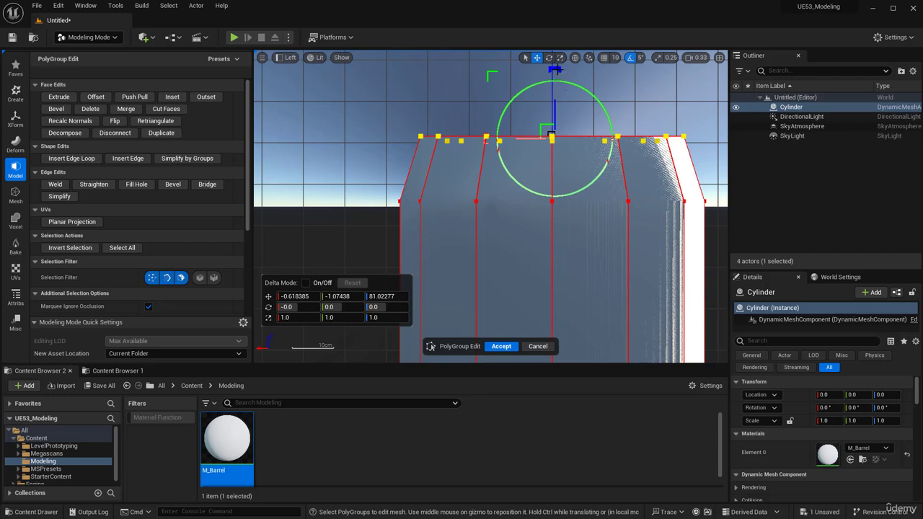
left_click_drag(551, 192, 552, 192)
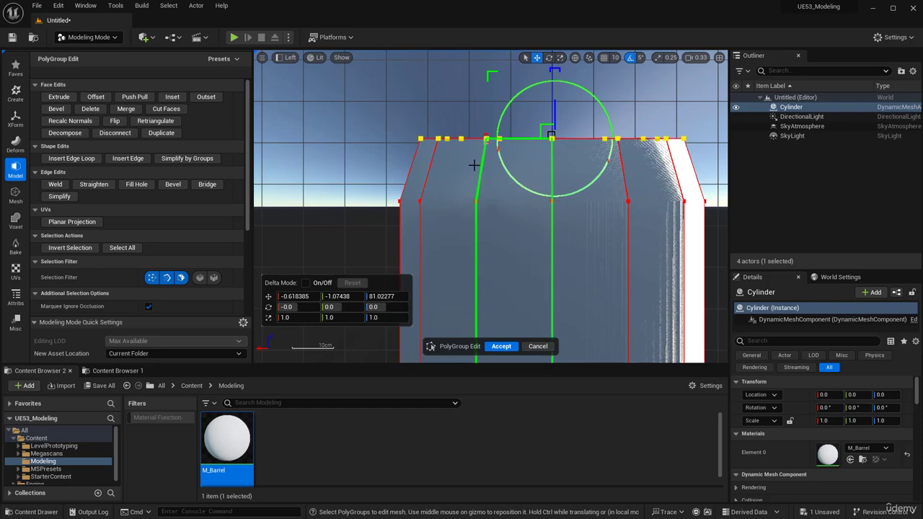
- Return to the Perspective view and select the vertices around the barrel's bottom rim
left_click(288, 58)
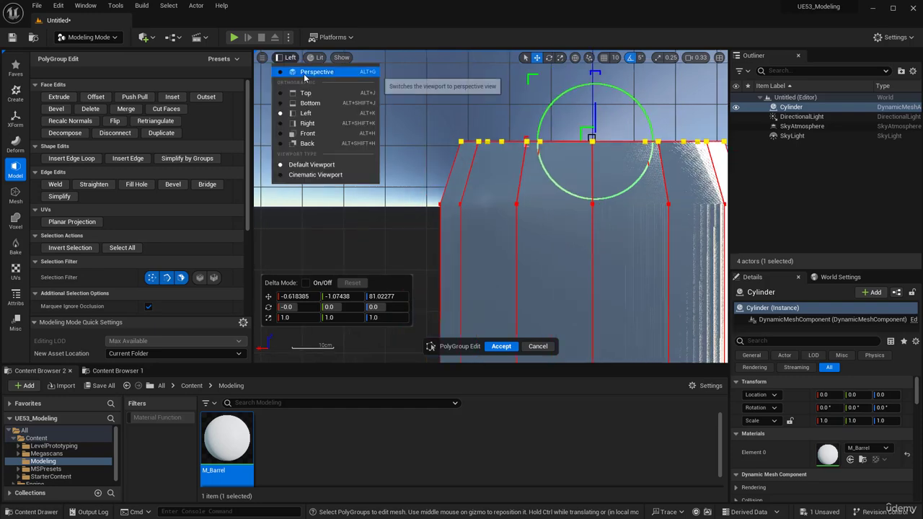
left_click(317, 71)
left_click_drag(491, 231, 490, 324, "alt")
left_click_drag(330, 138, 685, 230)
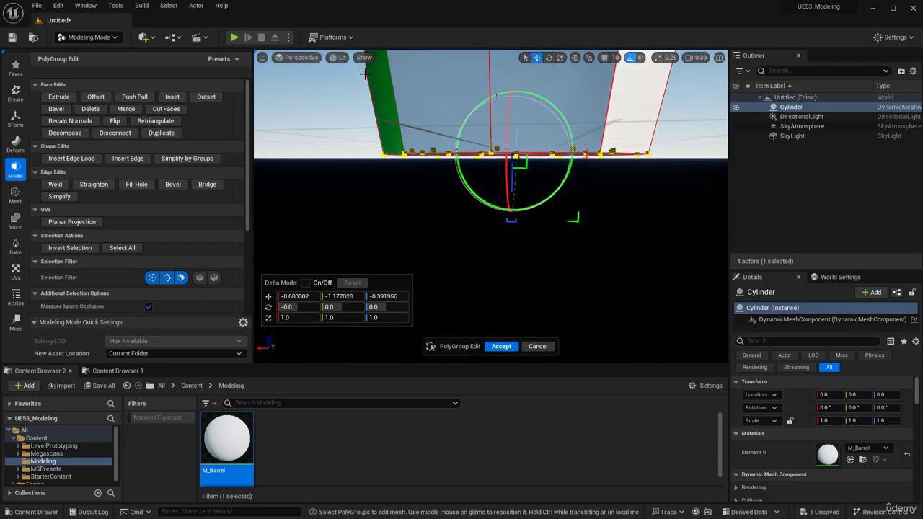
- Flatten the bottom rim to a single height in the Left view and accept the PolyGroup edits in Perspective
left_click(301, 57)
left_click(309, 113)
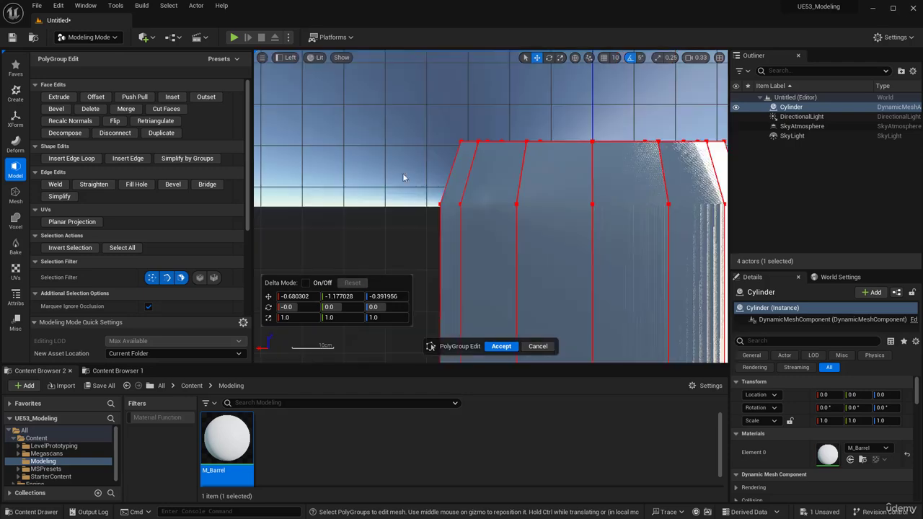
right_click_drag(447, 225, 540, 230)
scroll(590, 269, "down", 5)
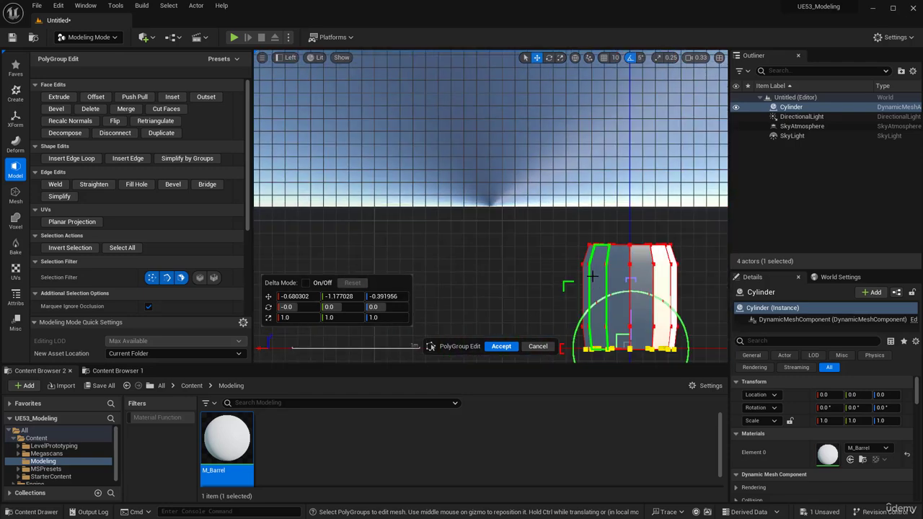
scroll(652, 313, "up", 6)
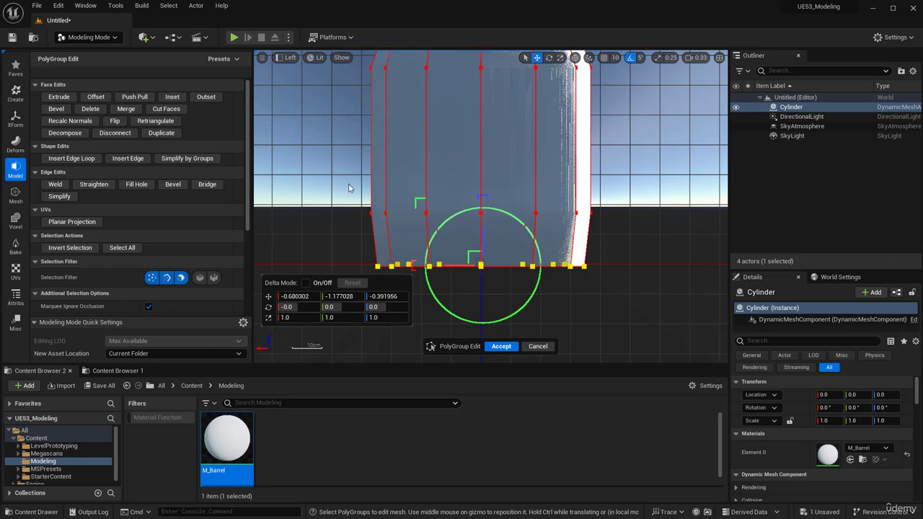
right_click_drag(349, 189, 506, 166)
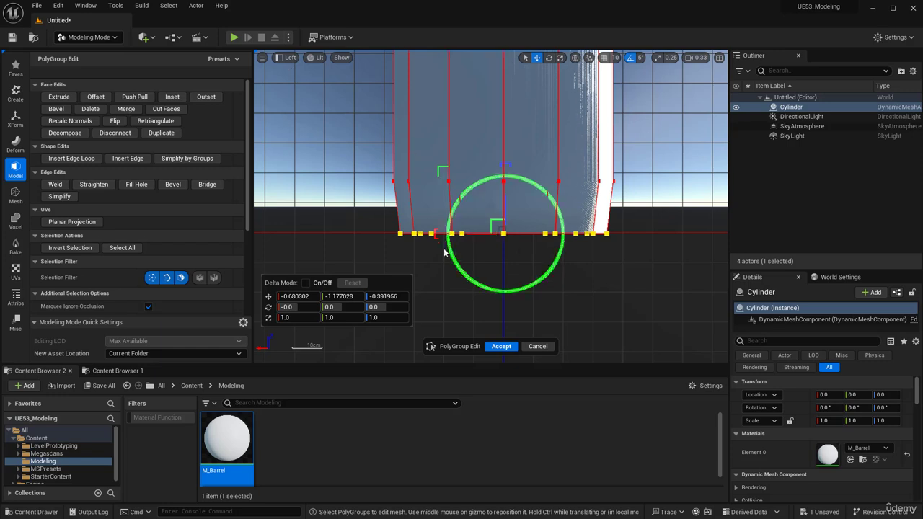
left_click(288, 57)
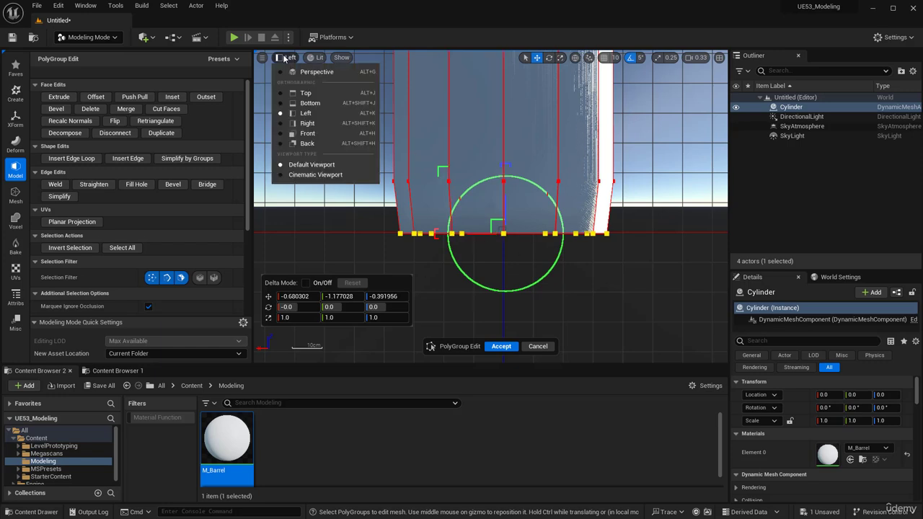
left_click(303, 70)
left_click(500, 347)
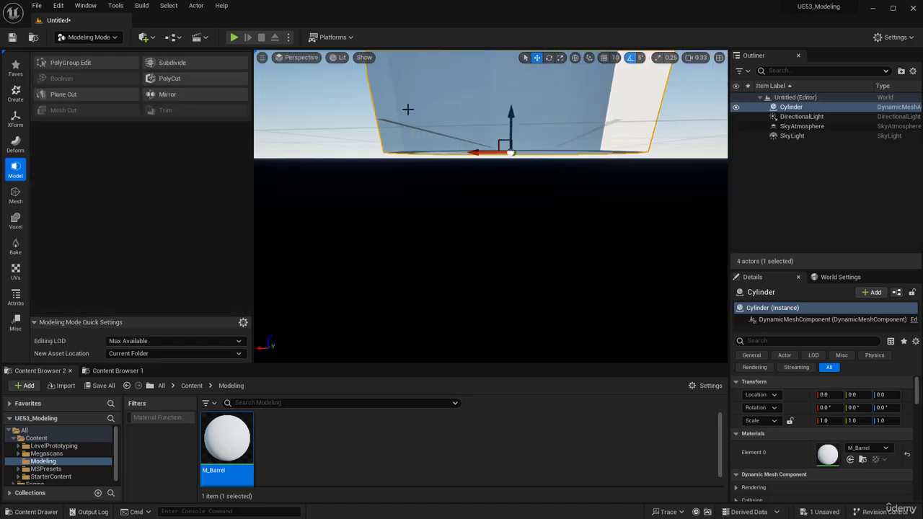
left_click_drag(500, 347, 494, 202, "alt")
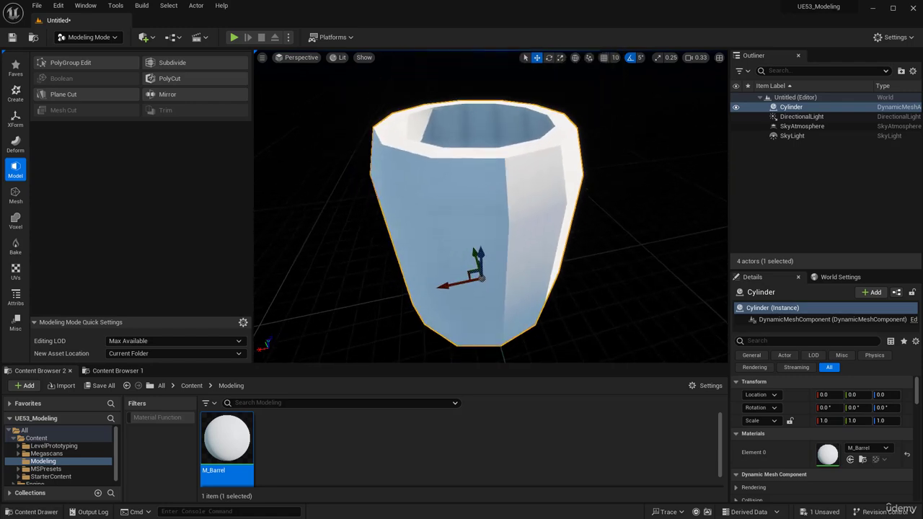
- Reopen PolyGroup Edit, limit the Selection Filter to faces and select all of the barrel's faces
left_click(80, 62)
left_click_drag(335, 85, 588, 335)
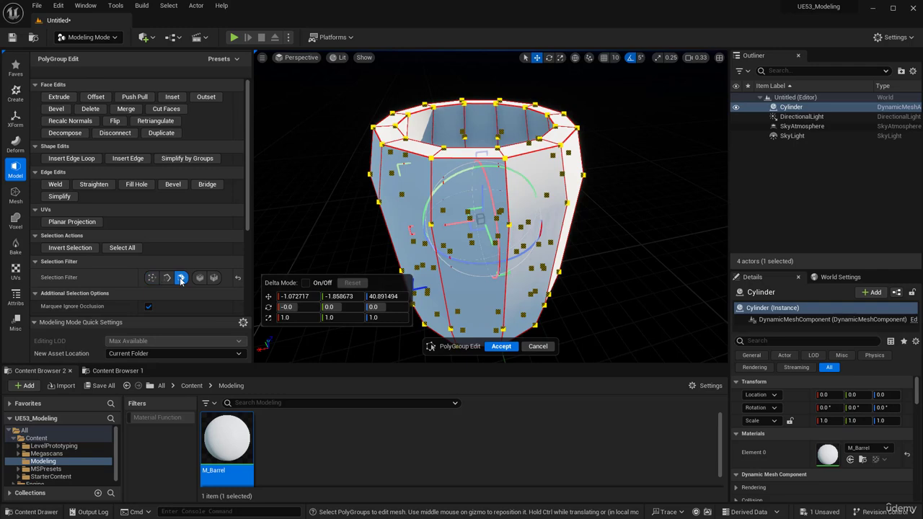
left_click(328, 88)
scroll(352, 104, "down", 5)
left_click_drag(366, 108, 613, 305)
scroll(497, 225, "up", 8)
scroll(497, 224, "down", 8)
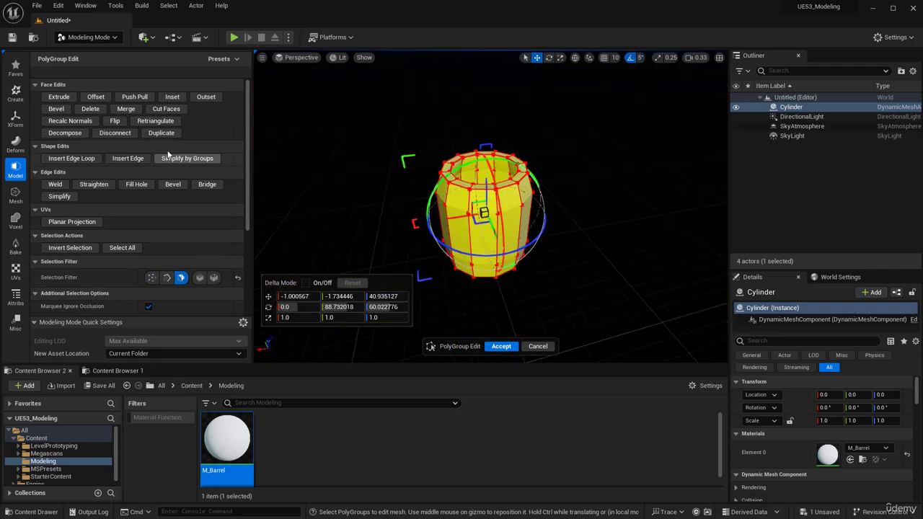
- Try to bevel the selected faces with a Bevel Distance of about 1.02
left_click(56, 109)
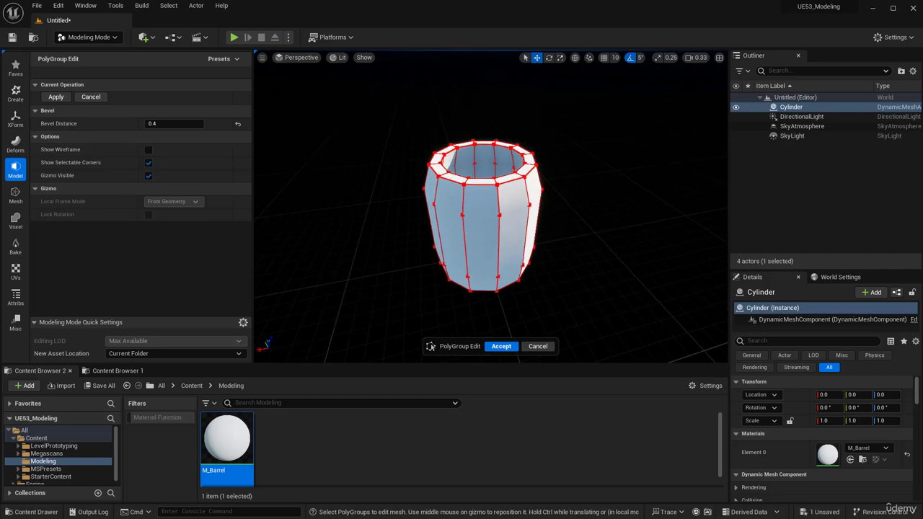
scroll(363, 165, "up", 6)
scroll(363, 165, "down", 3)
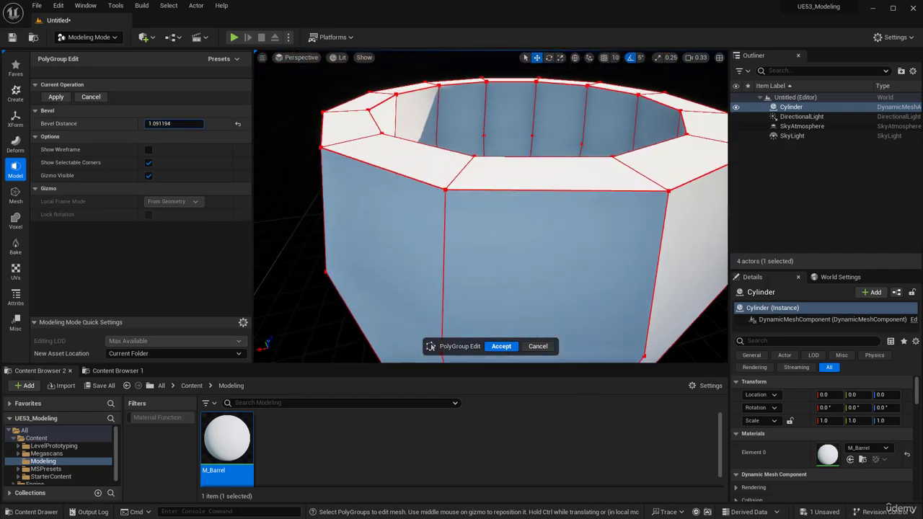
left_click_drag(173, 124, 177, 125)
scroll(373, 181, "down", 6)
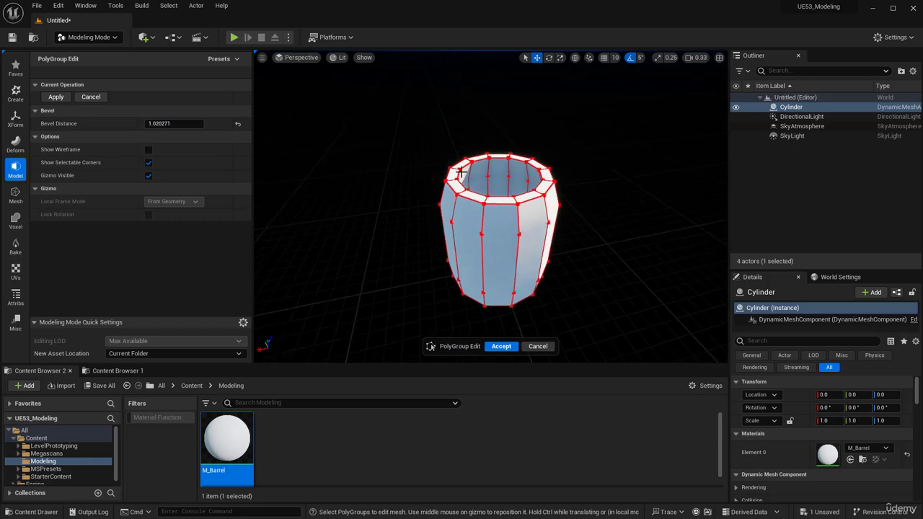
- Try a larger Bevel Distance of about 4.28 and cancel the PolyGroup edit
right_click_drag(373, 182, 429, 132)
scroll(485, 164, "up", 6)
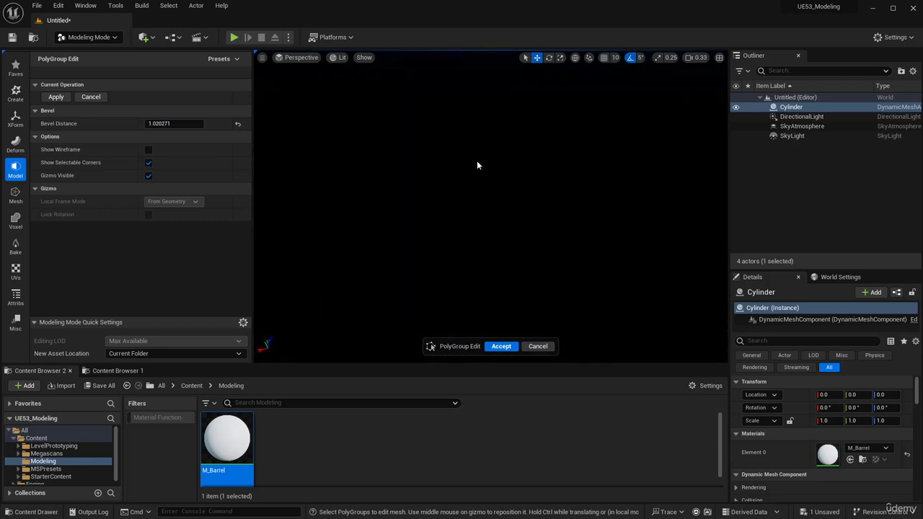
scroll(477, 161, "down", 4)
scroll(487, 115, "up", 3)
left_click_drag(174, 124, 180, 124)
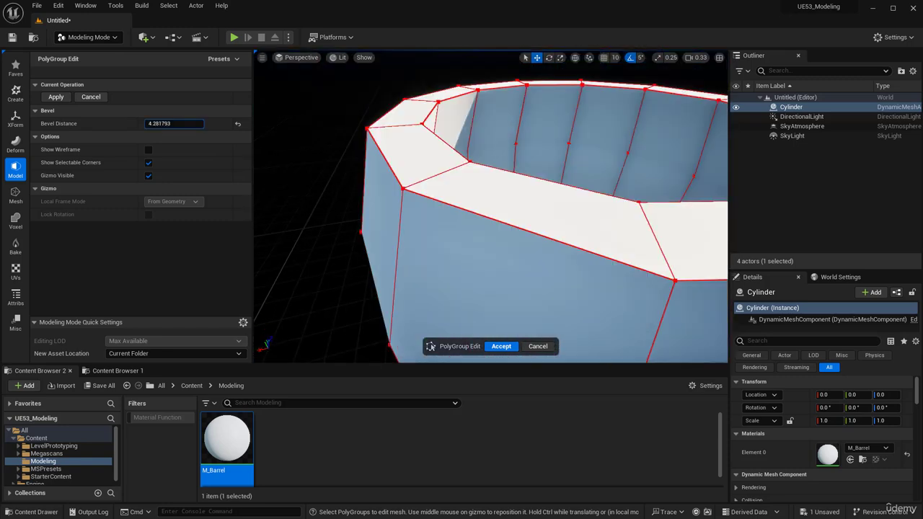
left_click(538, 347)
scroll(534, 339, "down", 4)
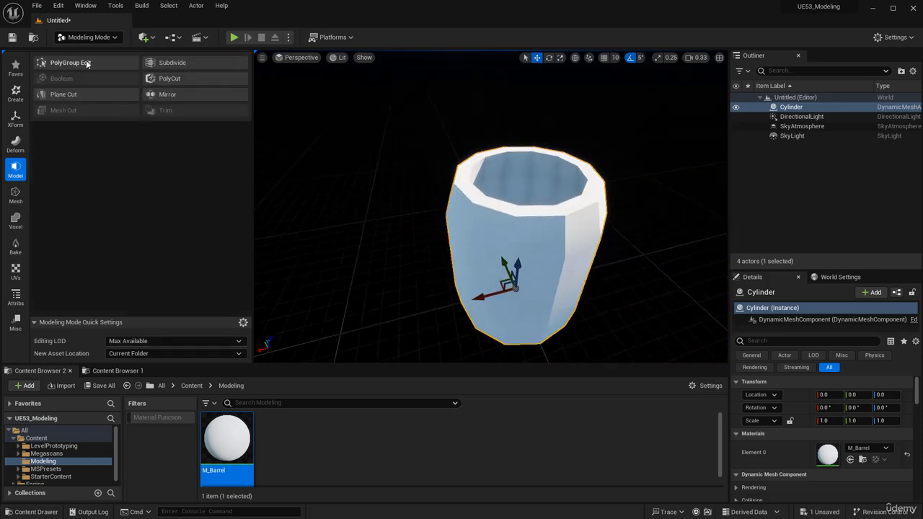
- Try again to bevel all barrel faces in PolyGroup Edit, applying a Bevel Distance of about 5.16
left_click(87, 63)
left_click(490, 237)
left_click_drag(435, 233, 442, 229, "alt")
left_click_drag(418, 124, 656, 356)
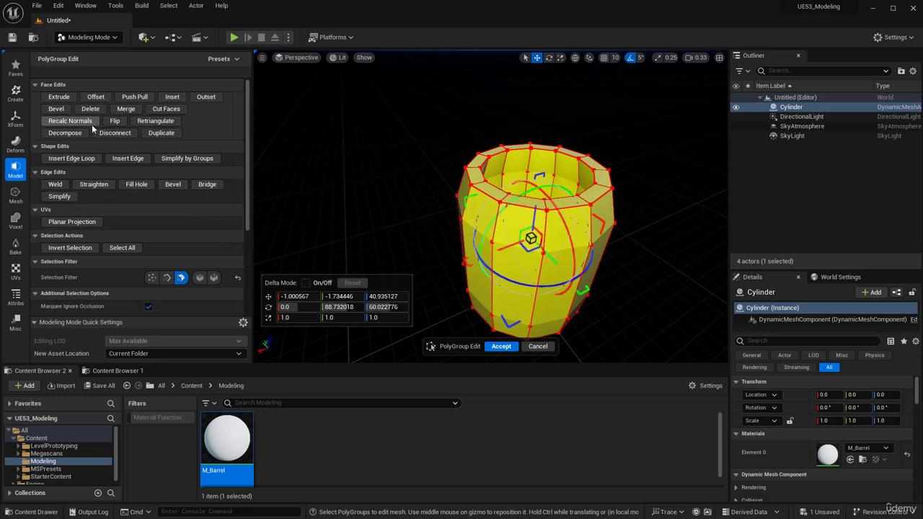
left_click(56, 109)
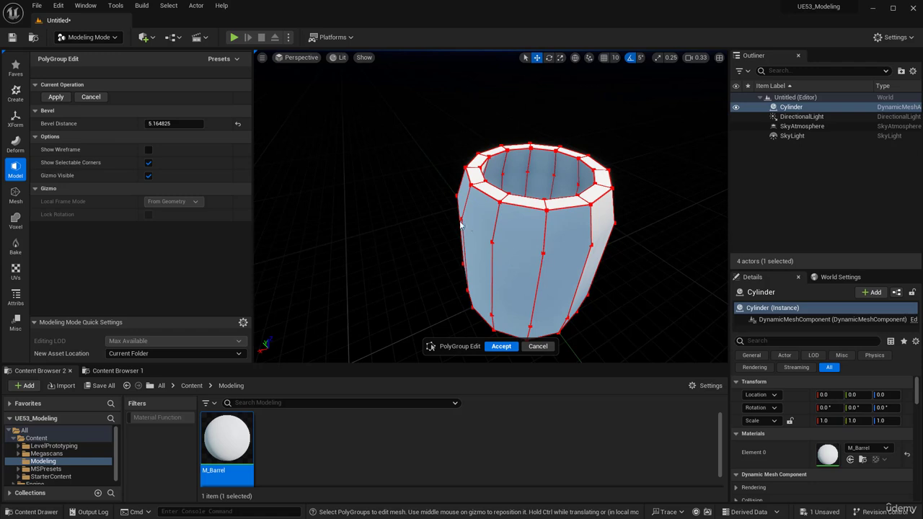
scroll(460, 225, "up", 1)
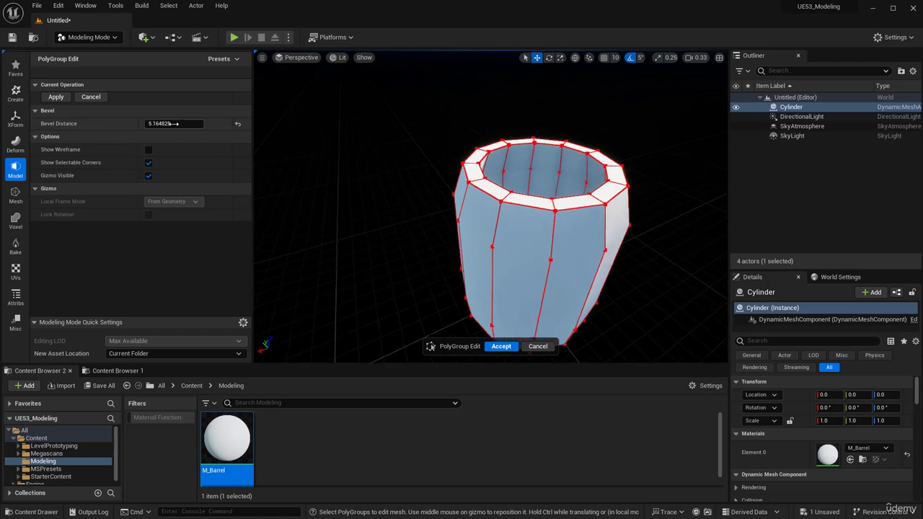
left_click(55, 98)
scroll(496, 210, "up", 3)
key("ctrl+a")
scroll(491, 227, "down", 3)
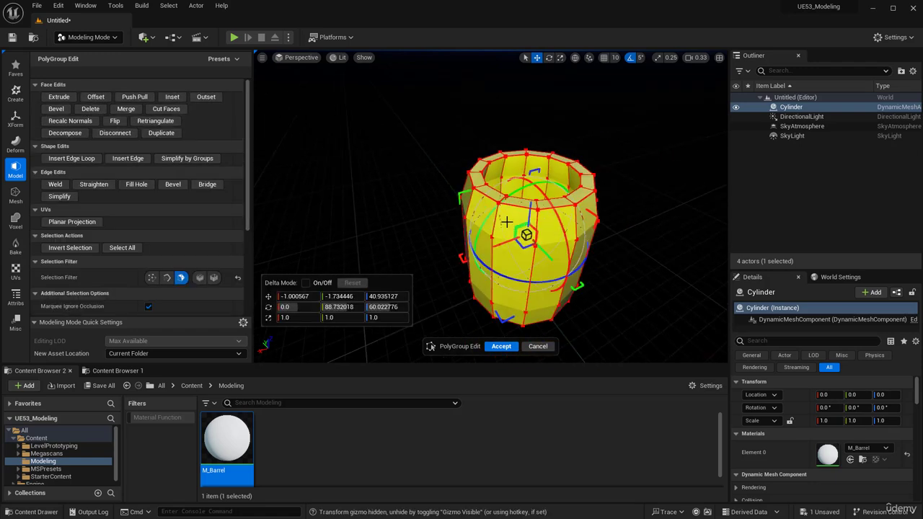
- Switch the Selection Filter to edges only and select all of the barrel's edges
left_click(313, 243)
left_click_drag(413, 118, 634, 329)
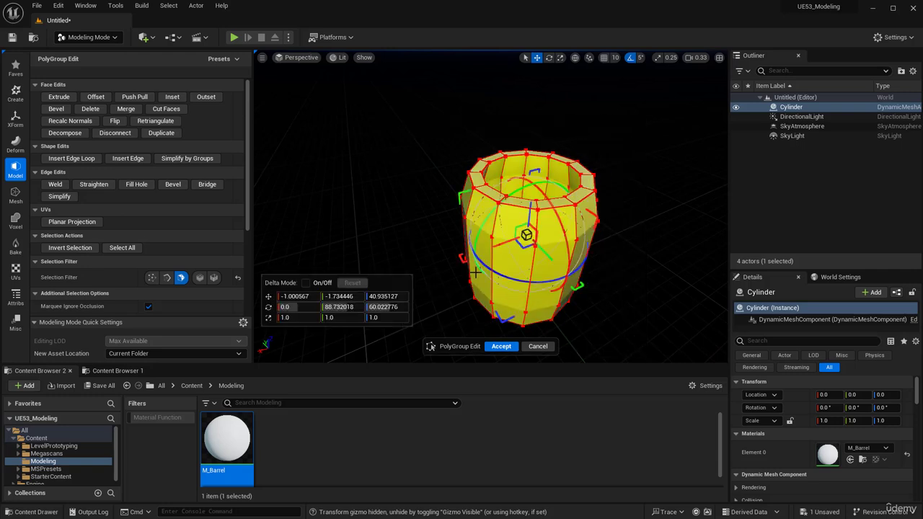
left_click(167, 277)
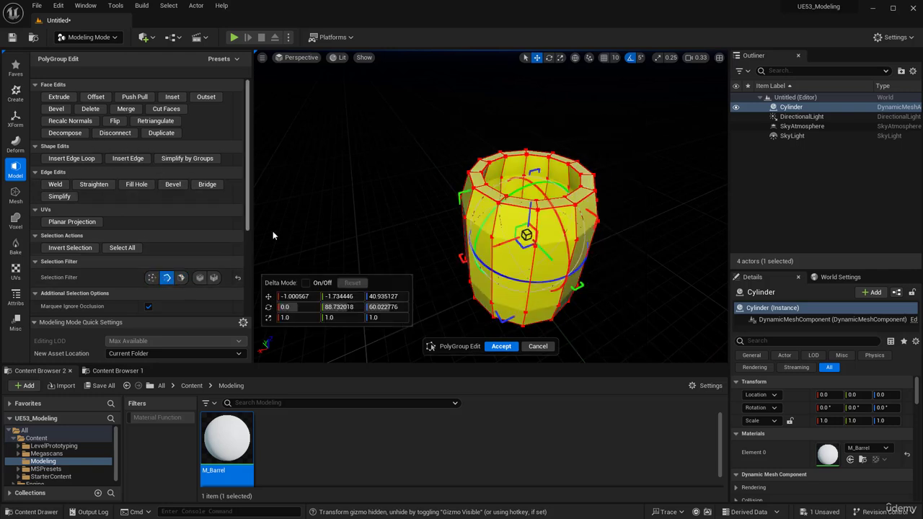
left_click(273, 231)
left_click_drag(382, 120, 682, 361)
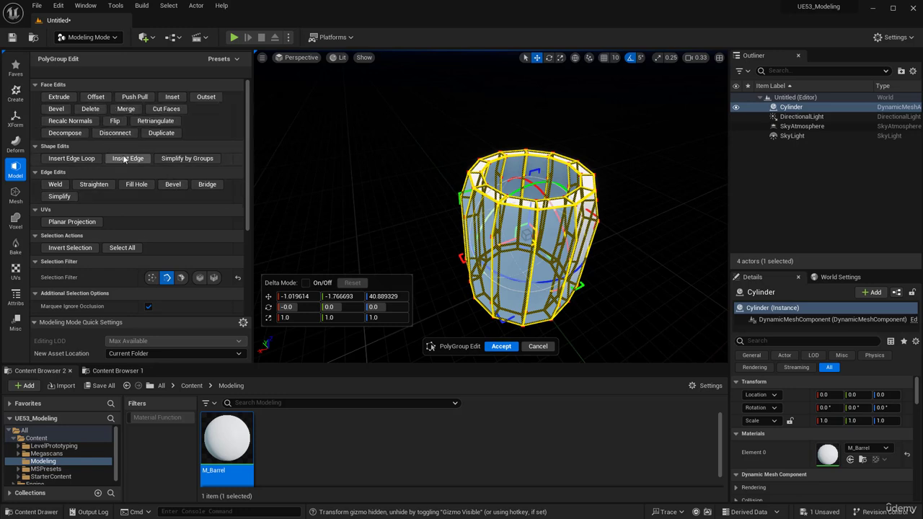
- Bevel the barrel's selected edges with a Bevel Distance of about 0.39 and accept the PolyGroup edit
left_click(178, 186)
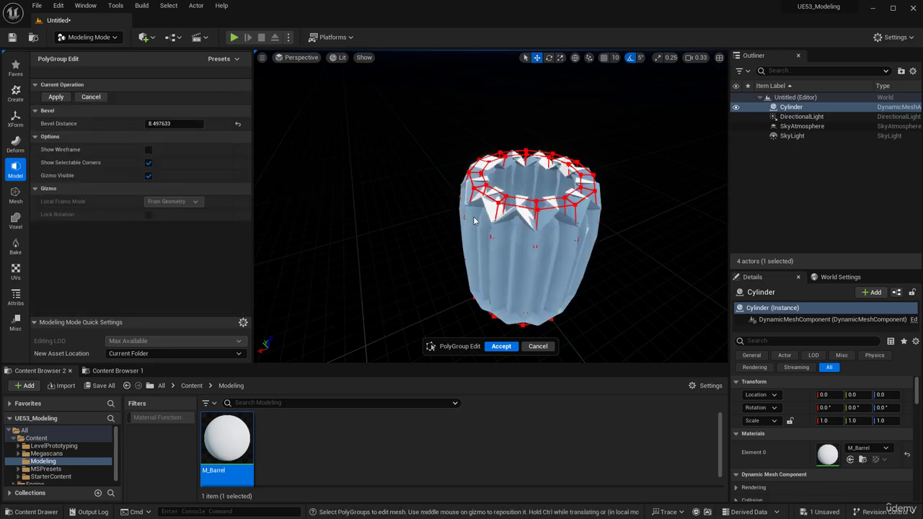
left_click_drag(173, 124, 135, 124)
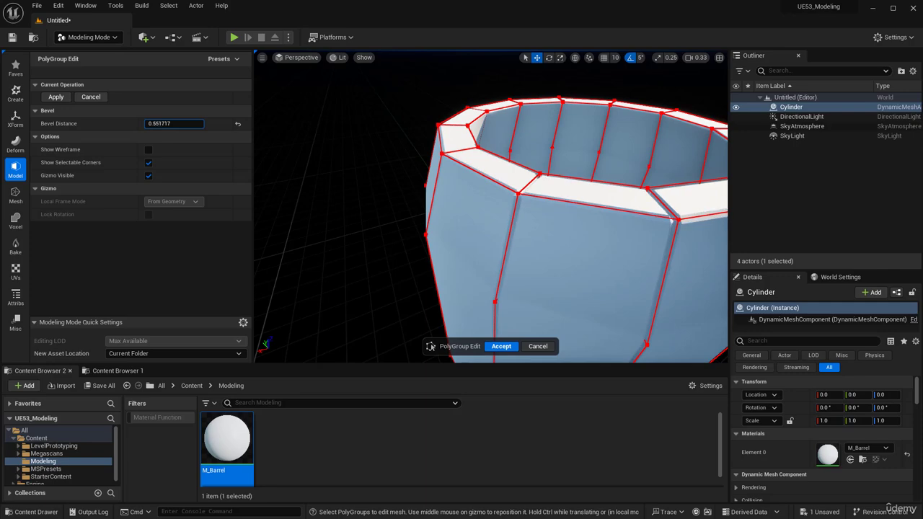
left_click_drag(490, 209, 483, 234, "alt")
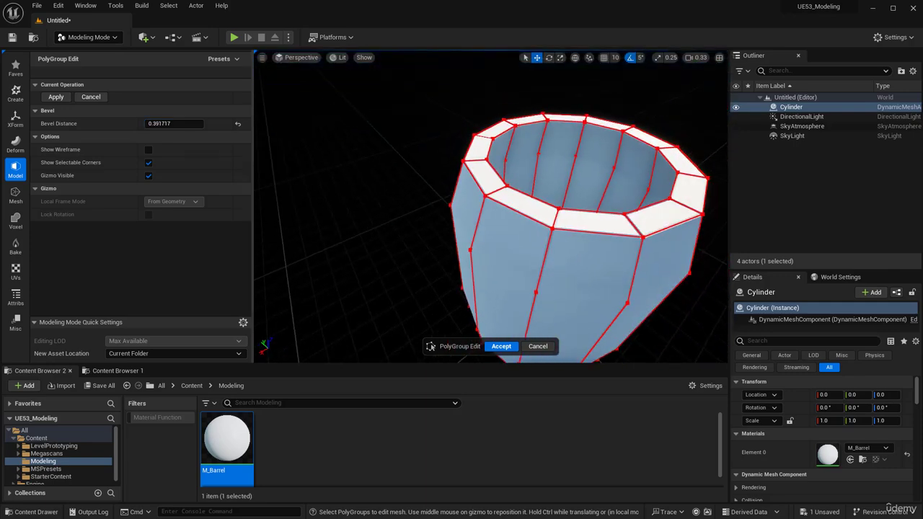
left_click(501, 347)
left_click_drag(582, 274, 550, 329, "alt")
left_click(581, 274)
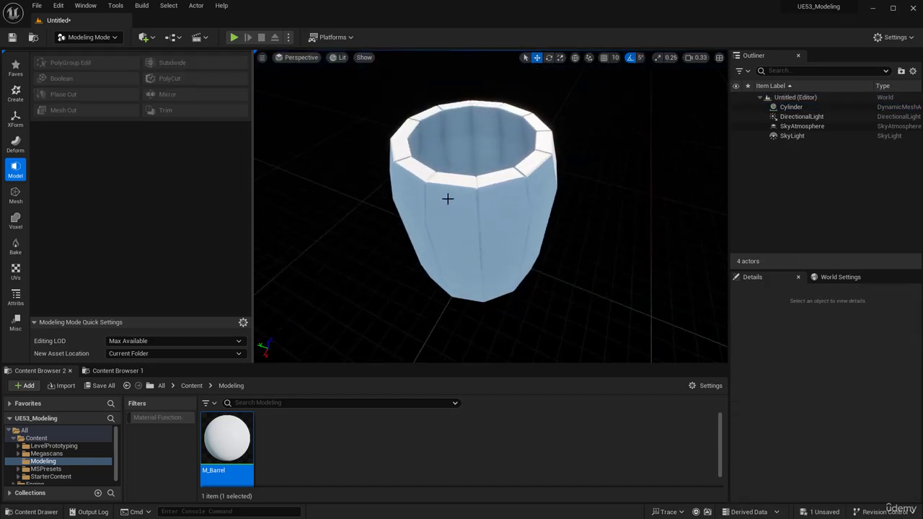
left_click_drag(448, 199, 440, 205, "alt")
- Place a new torus on the ground beside the barrel and reduce its Major Radius to about 29
left_click(16, 93)
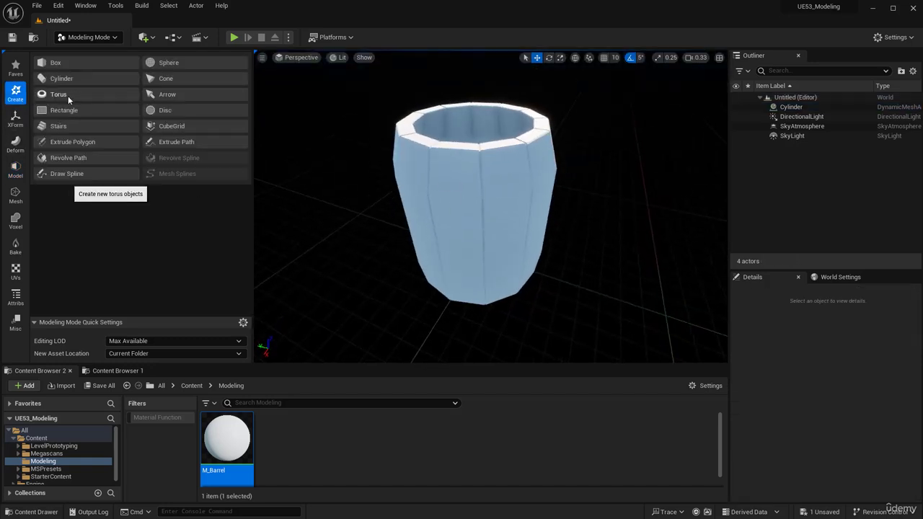
left_click(68, 96)
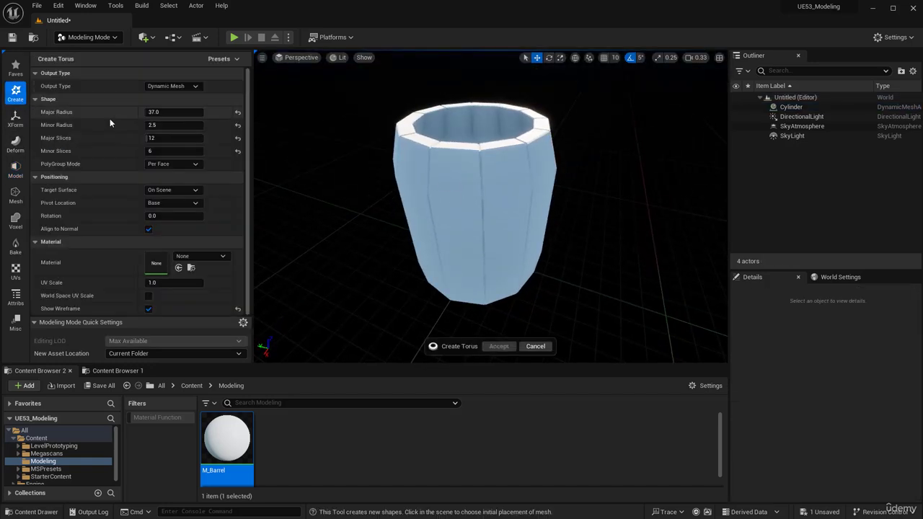
left_click(376, 281)
scroll(483, 258, "down", 2)
middle_click_drag(497, 266, 318, 272)
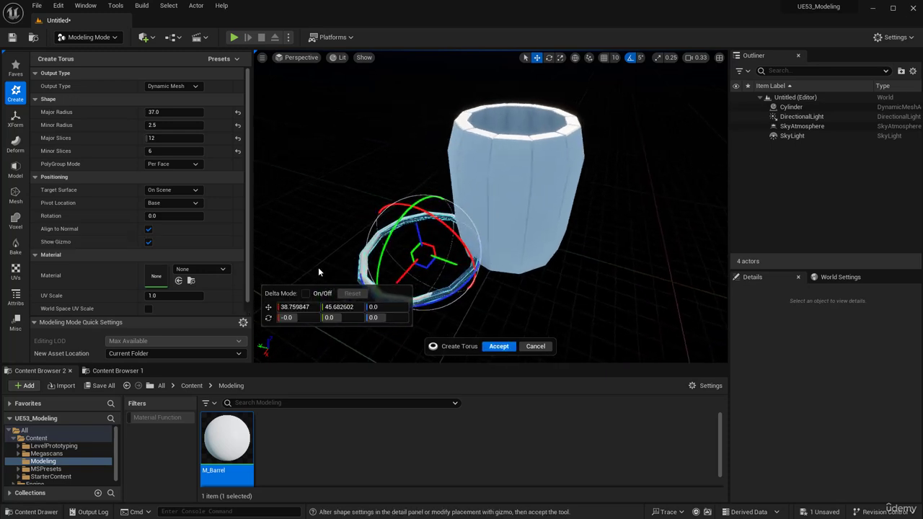
mouse_move(173, 111)
left_mouse_down()
mouse_move(231, 112)
mouse_move(163, 112)
left_mouse_up()
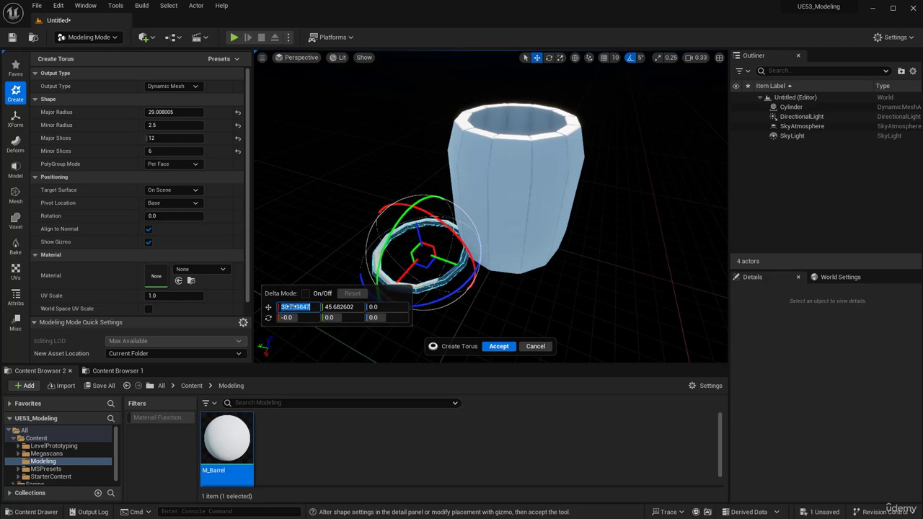
- Centre the torus on the barrel's axis by setting its position to 0, 0, 0
type("0")
key("Tab")
type("0")
key("Tab")
type("0")
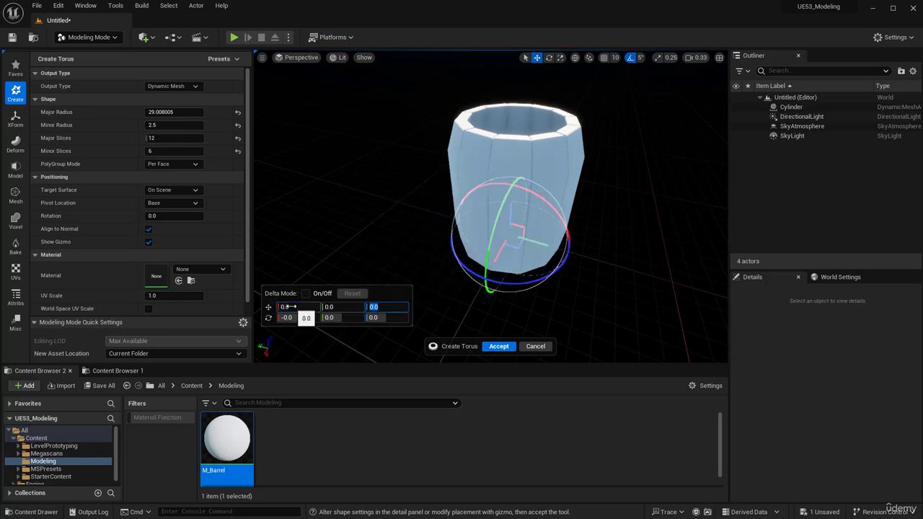
- Raise the torus to a height of about 57.1, with a Major Radius of about 45 and a Minor Radius of 2.0
left_click_drag(512, 215, 514, 147)
left_click_drag(173, 112, 158, 125)
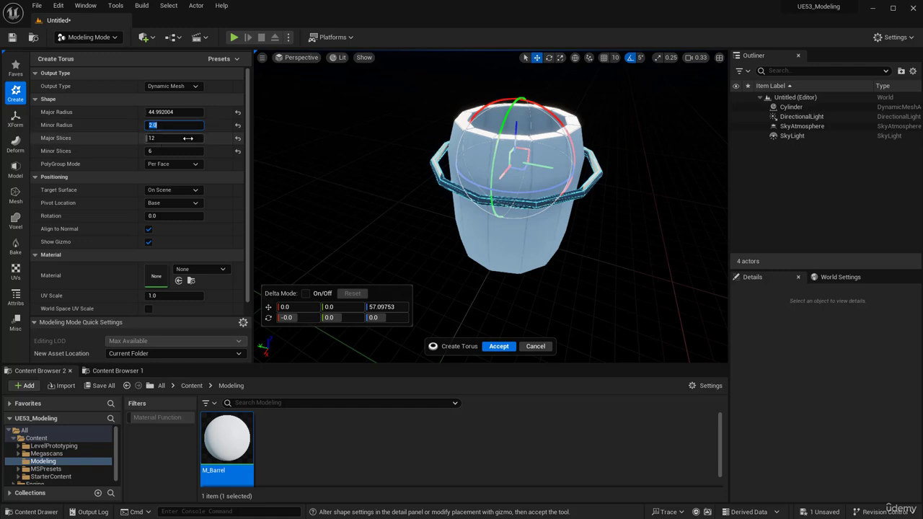
key("w")
right_click_drag(348, 177, 348, 174)
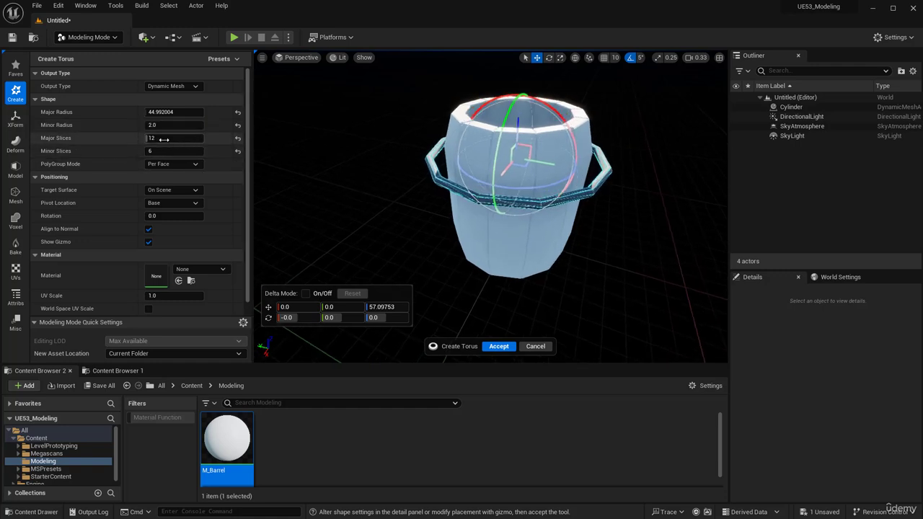
mouse_move(160, 138)
left_mouse_down()
mouse_move(179, 137)
mouse_move(161, 141)
left_mouse_up()
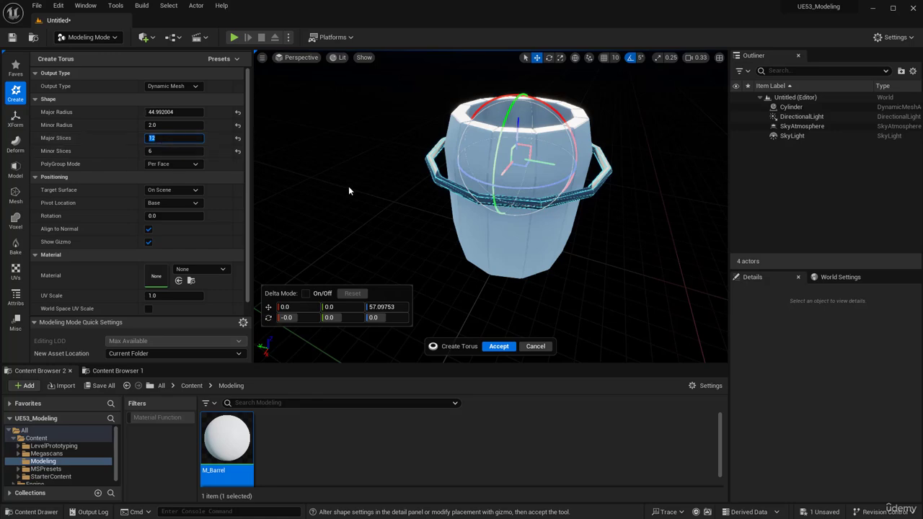
- Examine from several angles how the torus segments line up with the barrel's planks
scroll(348, 186, "up", 5)
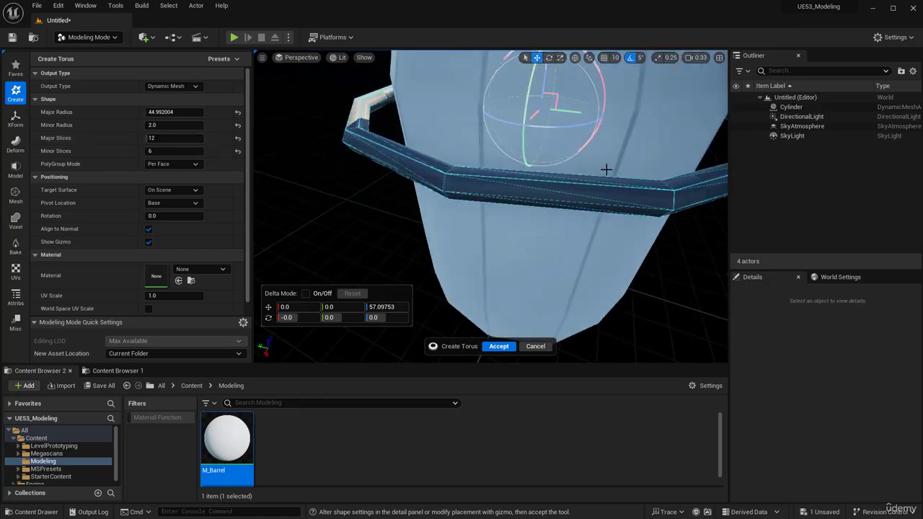
left_click_drag(605, 169, 543, 249, "alt")
scroll(339, 180, "down", 3)
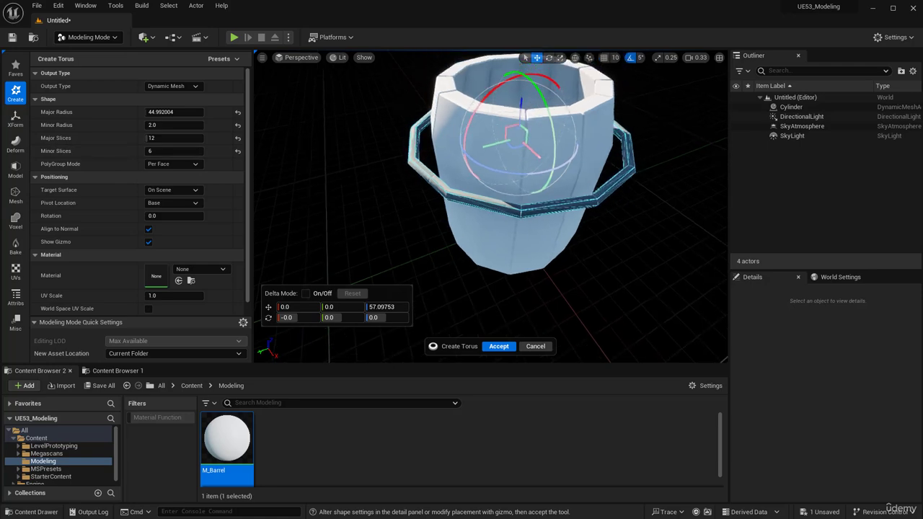
left_click_drag(492, 203, 483, 176, "alt")
scroll(462, 155, "up", 6)
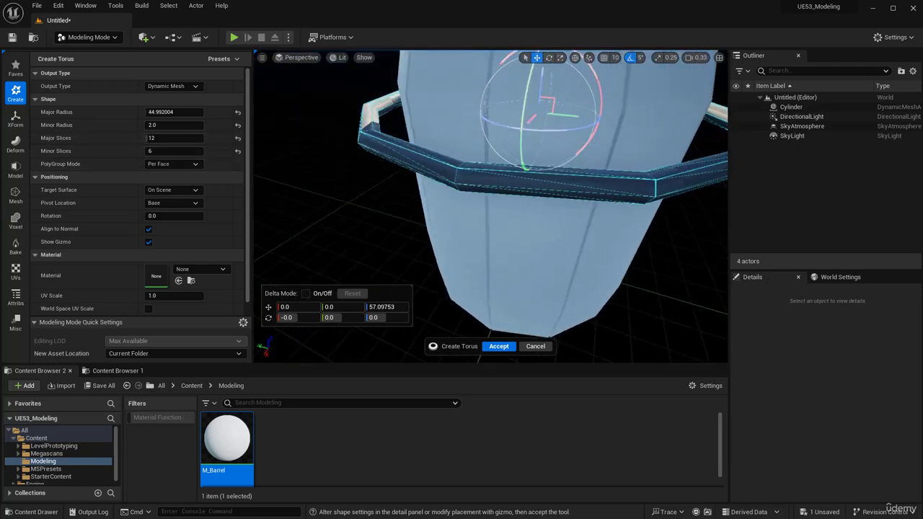
scroll(490, 207, "down", 6)
left_click_drag(490, 206, 490, 175, "alt")
- Fit the torus closely around the barrel by setting its Major Radius to 37
mouse_move(173, 112)
left_mouse_down()
mouse_move(148, 111)
mouse_move(173, 112)
left_mouse_up()
scroll(340, 117, "up", 6)
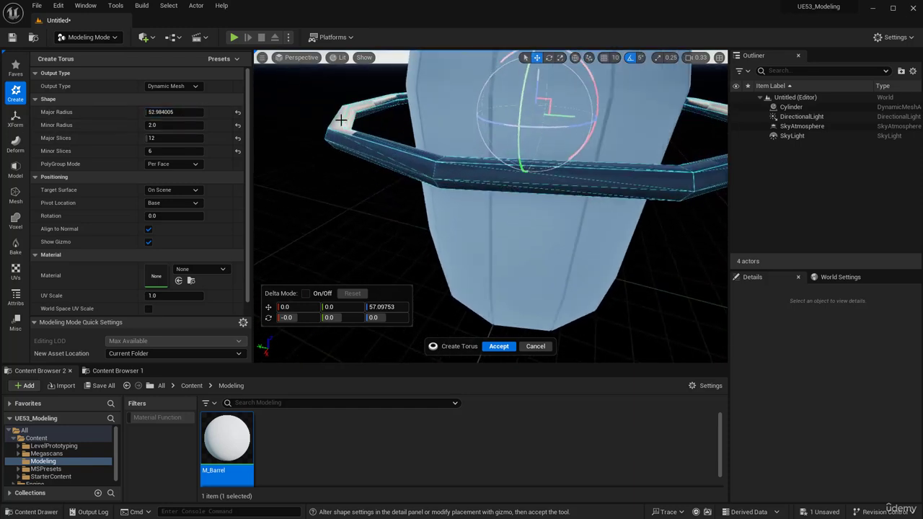
middle_click_drag(340, 117, 340, 101)
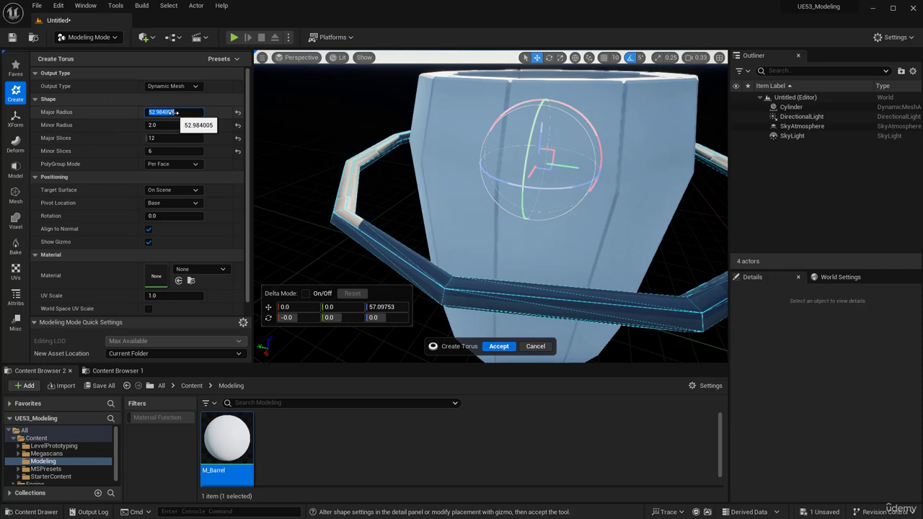
key("Return")
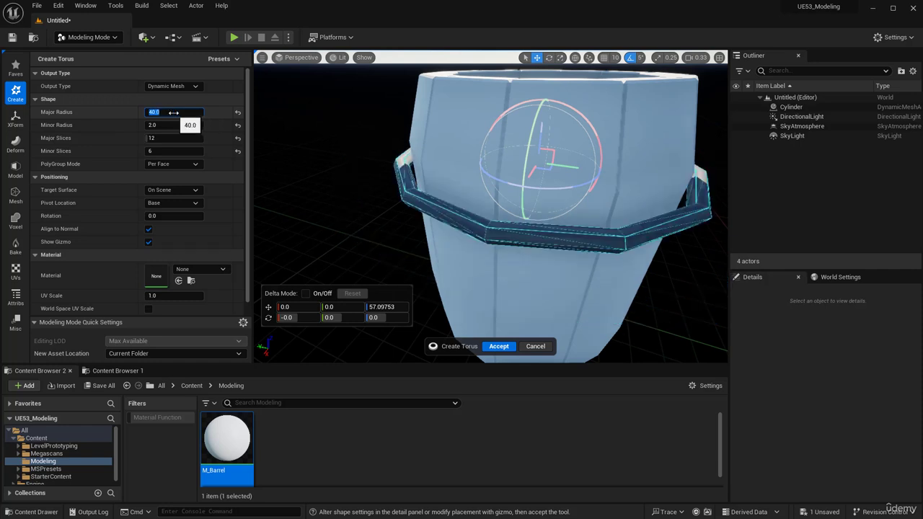
type("37")
key("Return")
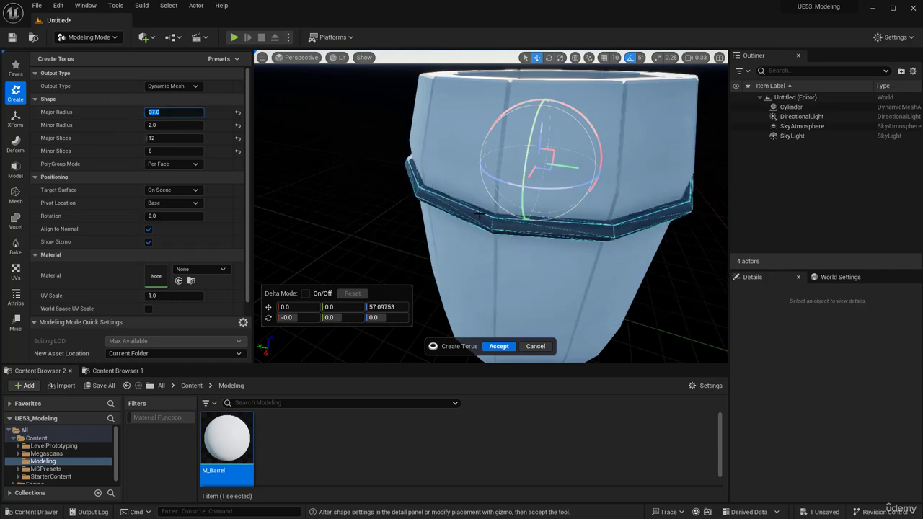
- Raise the torus along the barrel to a height of about 63.04 and accept its creation
middle_click_drag(479, 213, 367, 214)
scroll(416, 208, "down", 3)
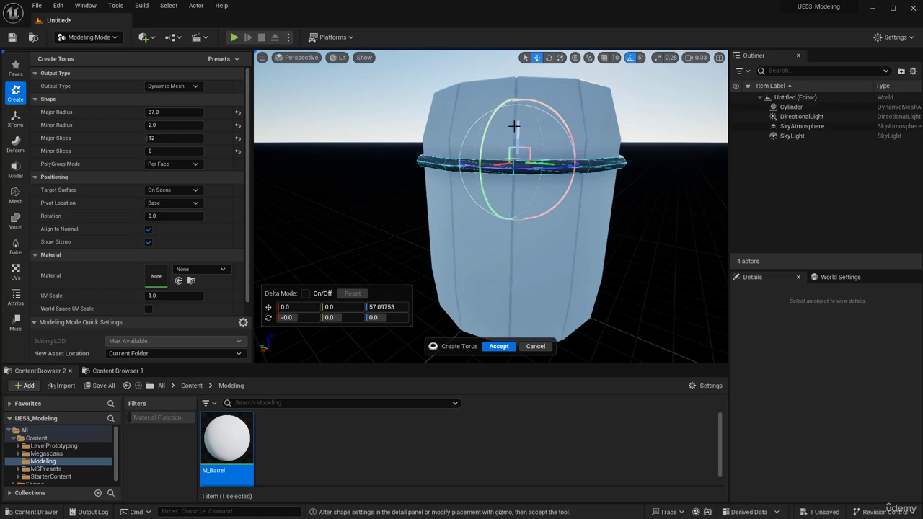
left_click_drag(515, 126, 518, 107)
scroll(621, 259, "down", 3)
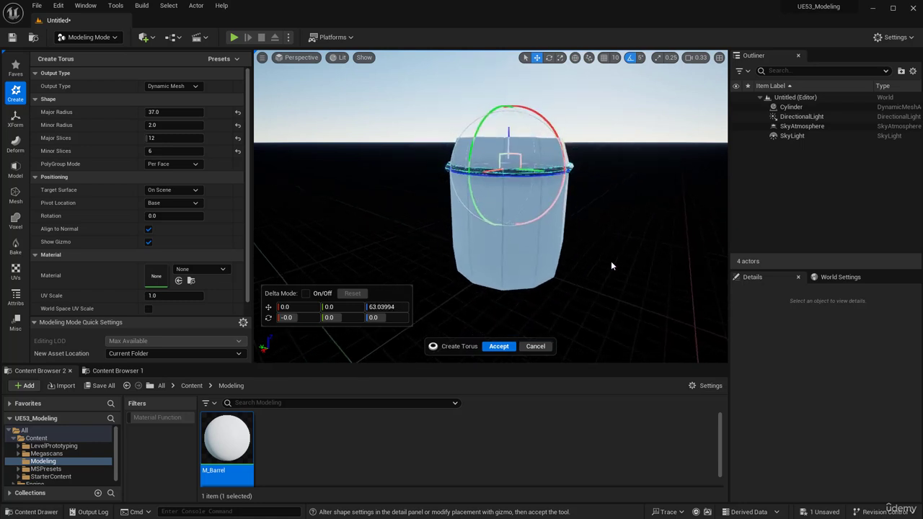
left_click(498, 346)
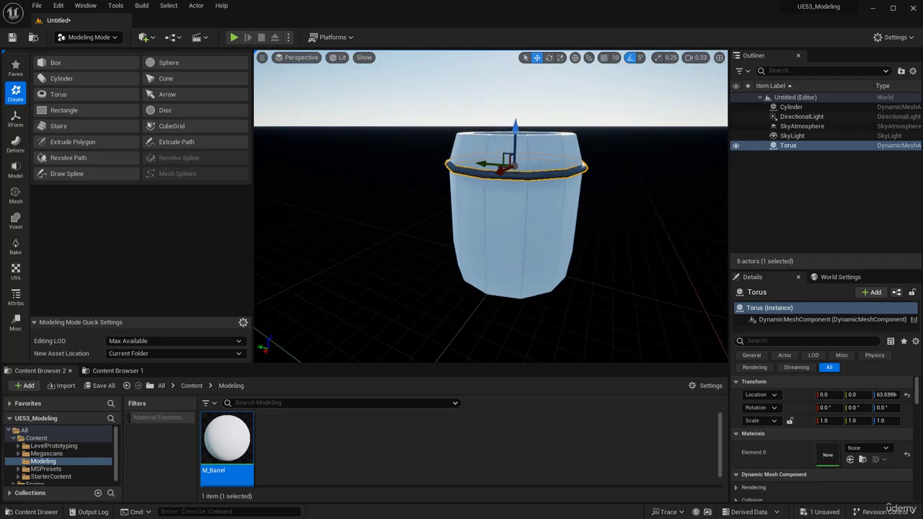
- Open the torus ring in PolyGroup Edit
scroll(522, 228, "up", 2)
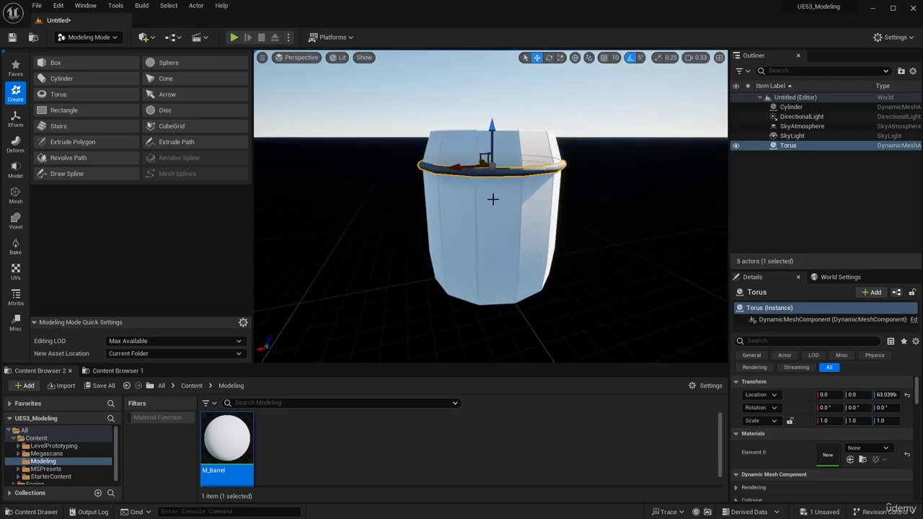
scroll(491, 200, "up", 3)
right_click_drag(440, 186, 407, 194)
key("w")
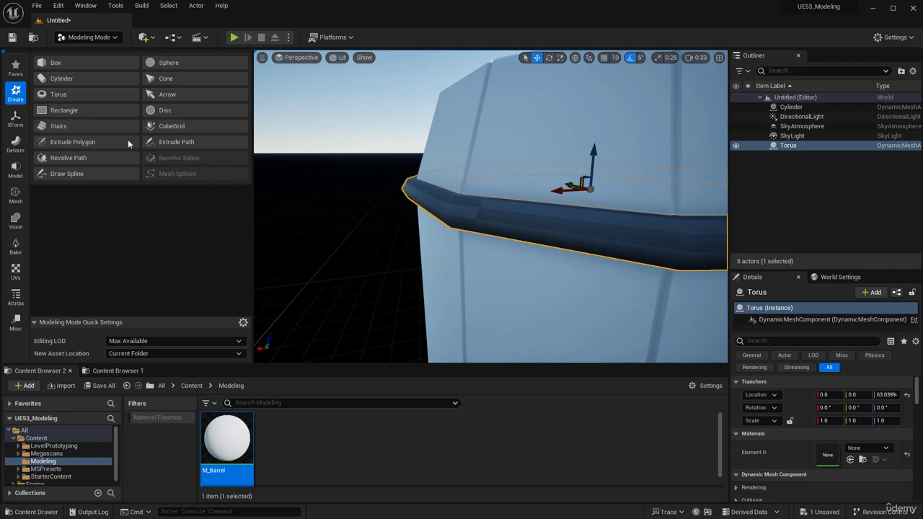
left_click(15, 194)
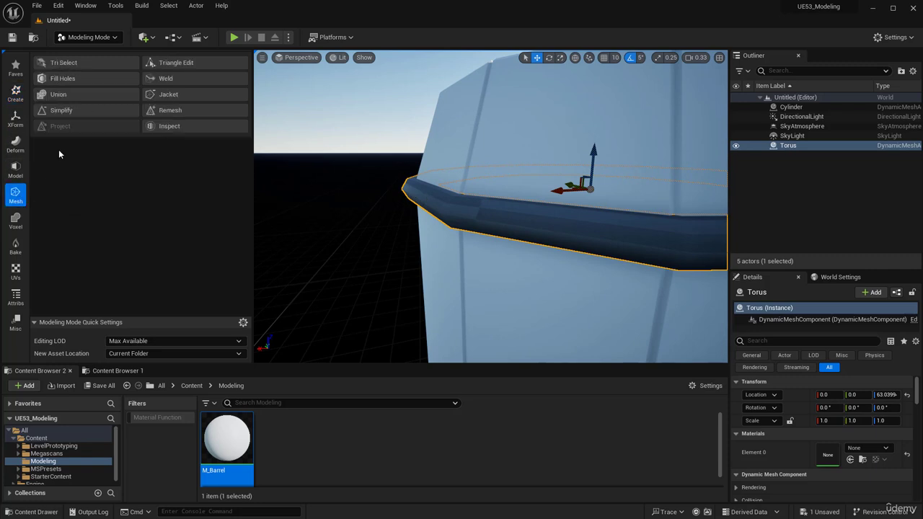
left_click(15, 171)
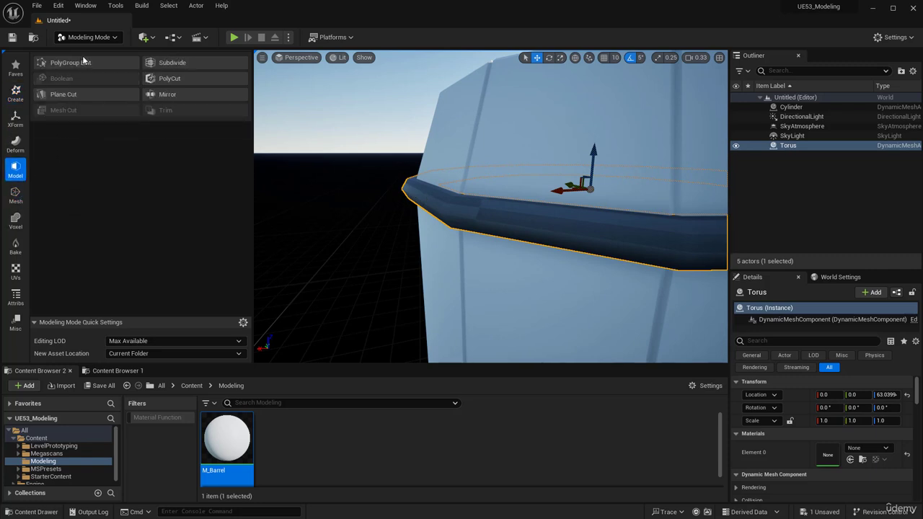
left_click(68, 63)
right_click_drag(425, 184, 442, 185)
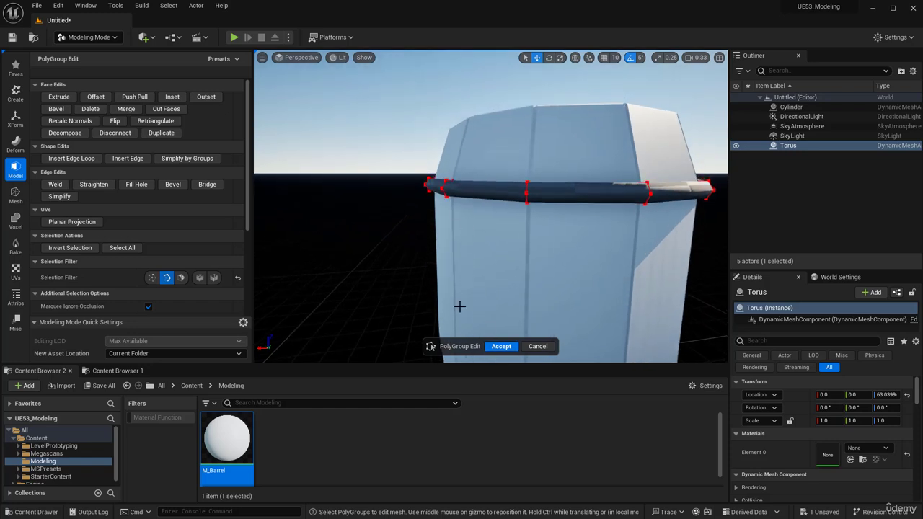
- In the Left view, set the Selection Filter to vertices only and select the ring's middle row of vertices all around
left_click(297, 58)
left_click(294, 111)
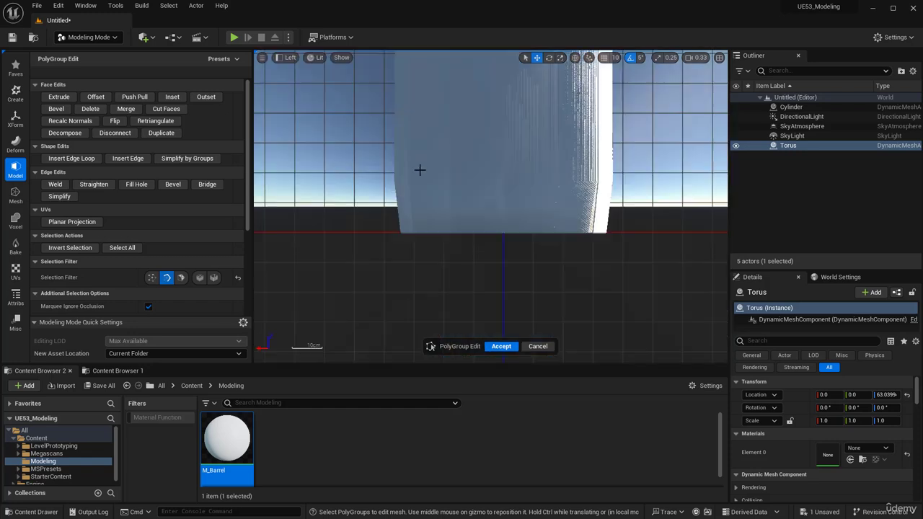
scroll(478, 138, "down", 5)
right_click_drag(615, 128, 588, 254)
scroll(511, 243, "up", 6)
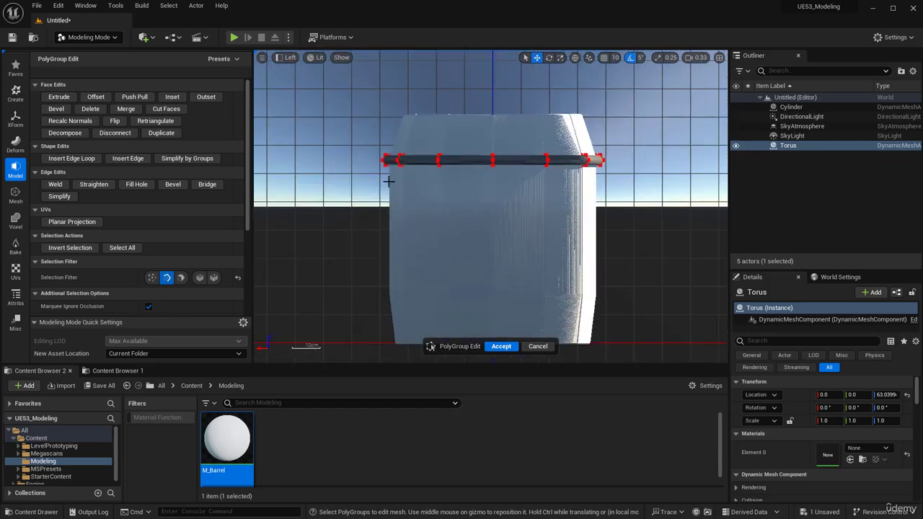
right_click_drag(404, 181, 304, 170)
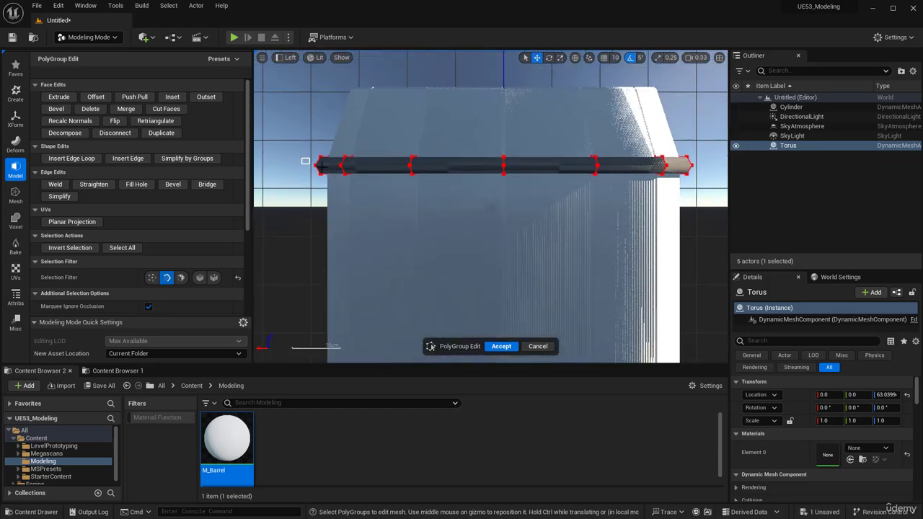
left_click_drag(380, 173, 380, 174)
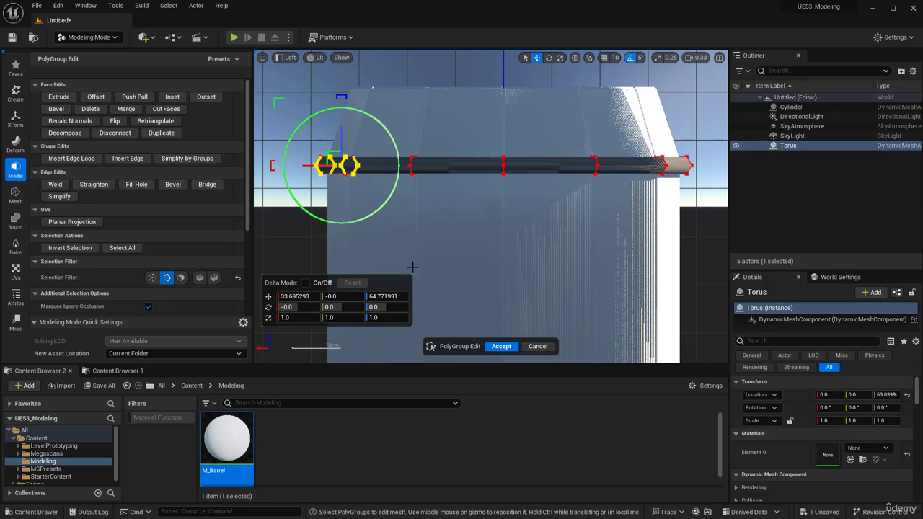
left_click(281, 117)
left_click_drag(373, 164, 724, 172)
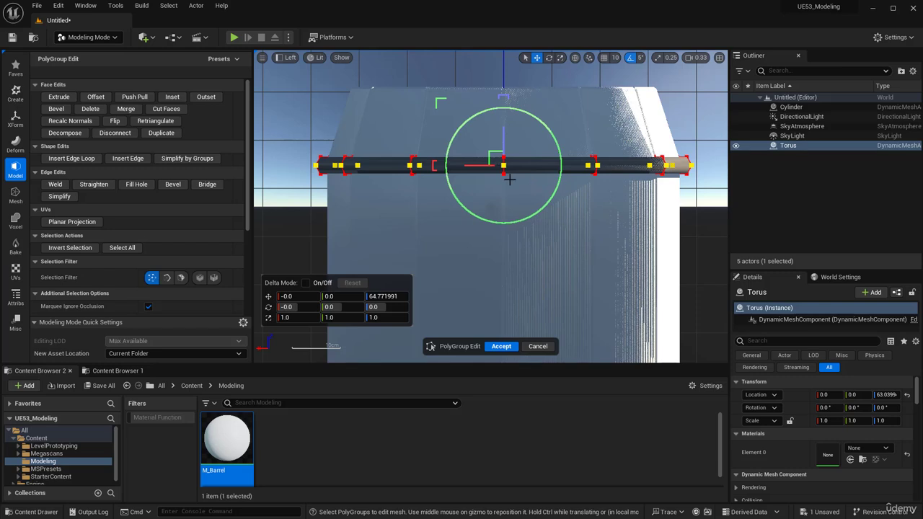
- In the Perspective view, scale the hoop's selected middle vertices uniformly to about 0.99 and accept the PolyGroup Edit
left_click(285, 57)
left_click(300, 75)
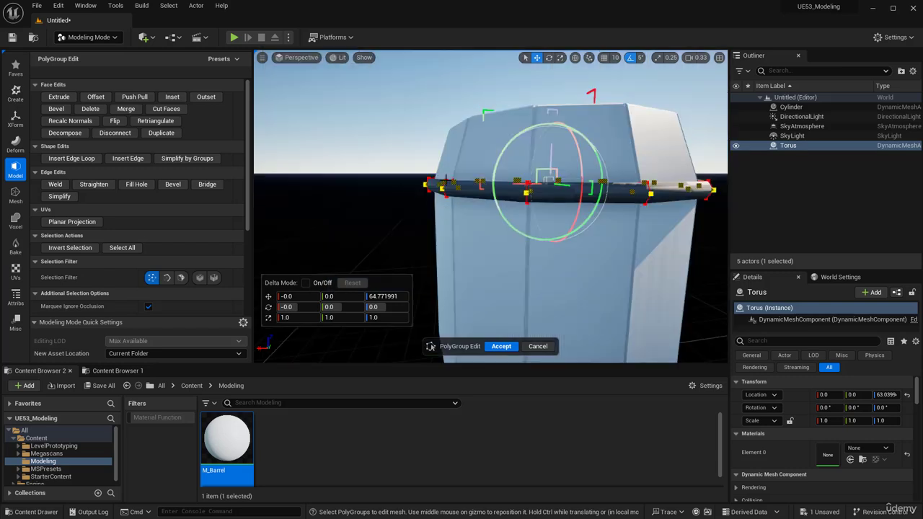
left_click_drag(490, 207, 480, 267, "alt")
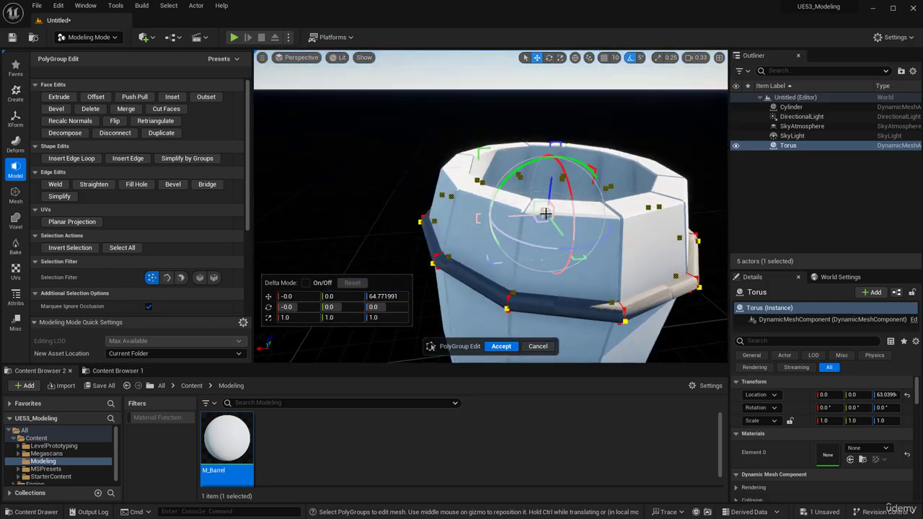
right_click_drag(382, 243, 365, 213)
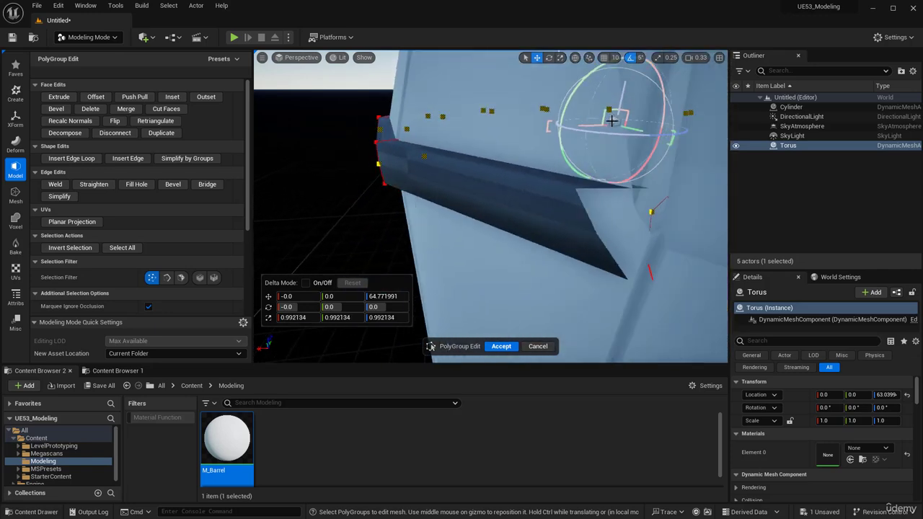
key("f")
scroll(404, 183, "down", 3)
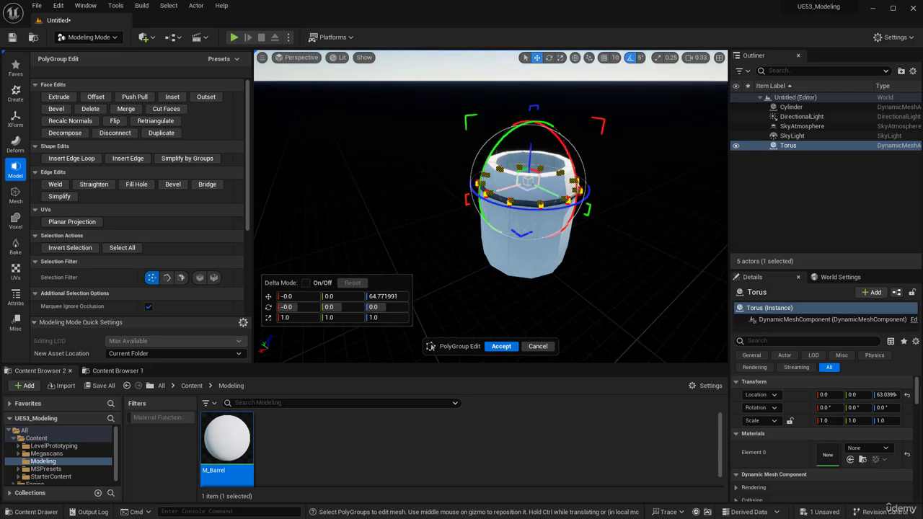
left_click(502, 347)
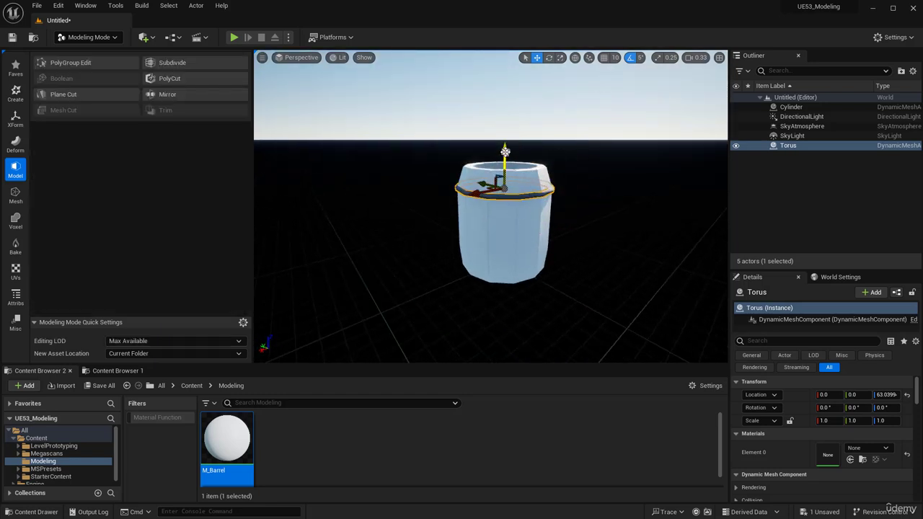
- Duplicate the hoop down to the lower part of the barrel, at a height of about 12, and deselect it
left_click_drag(505, 152, 505, 245, "alt")
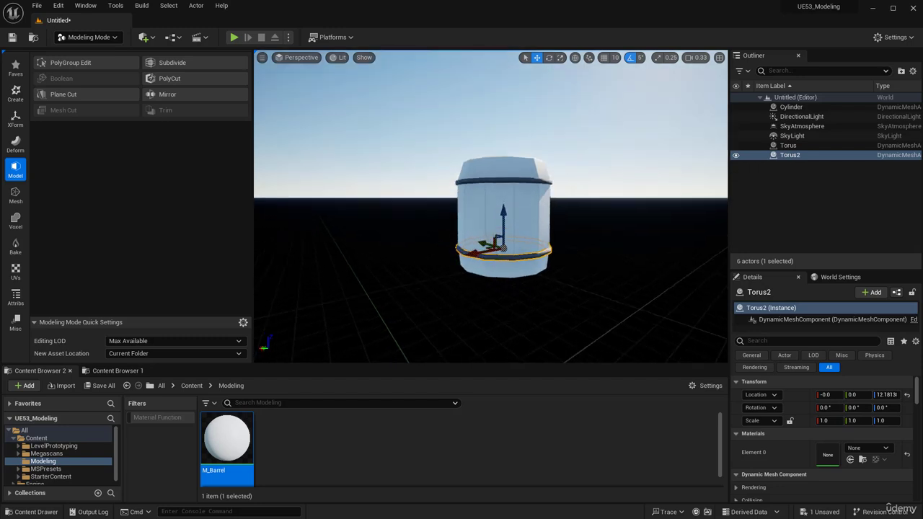
scroll(463, 251, "up", 4)
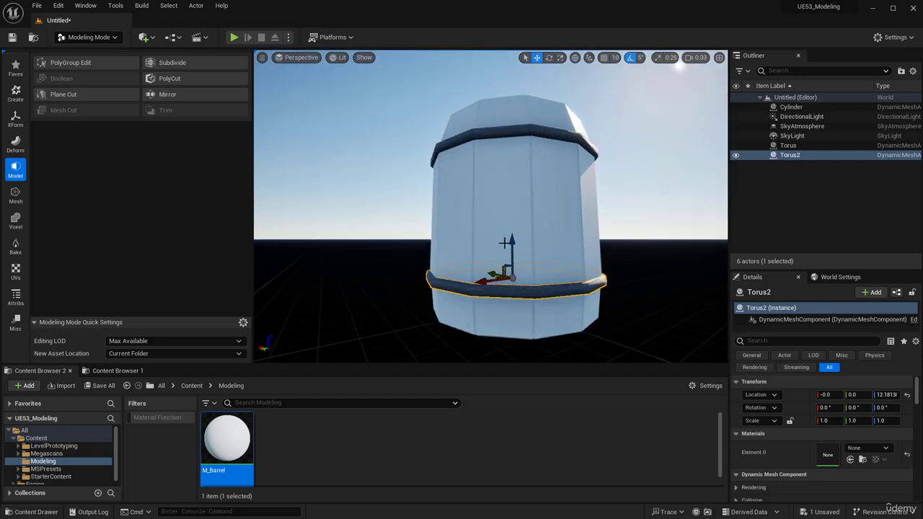
left_click_drag(512, 243, 513, 239)
left_click(359, 246)
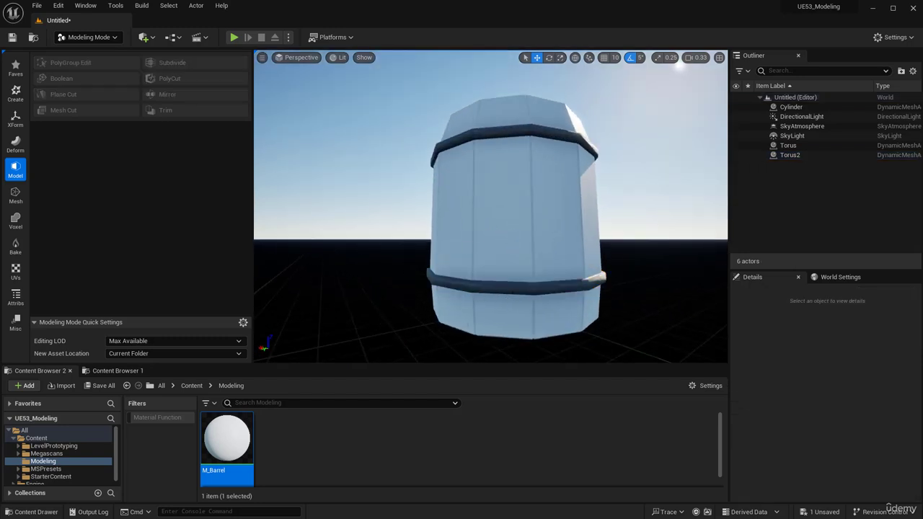
- Start a new disc at the barrel and raise it to the barrel's upper opening, at a height of about 80.92
left_click_drag(359, 247, 496, 239, "alt")
left_click(16, 93)
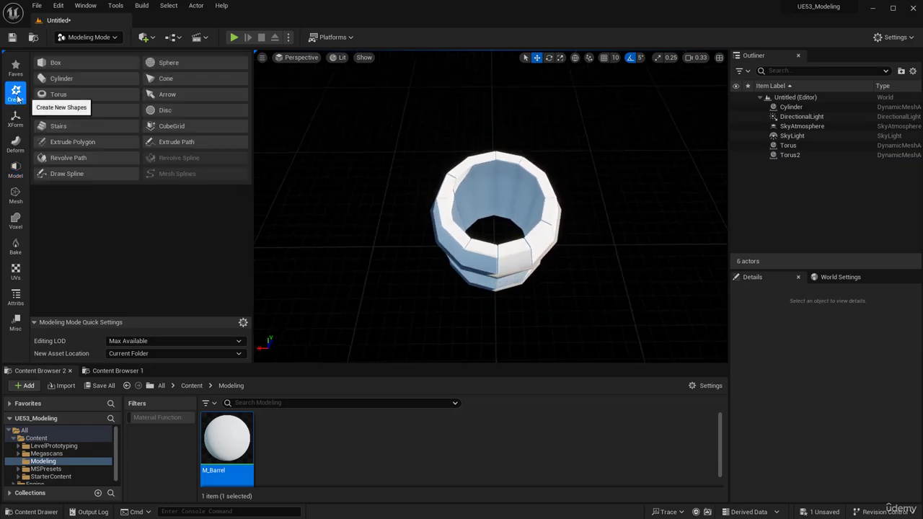
left_click(168, 111)
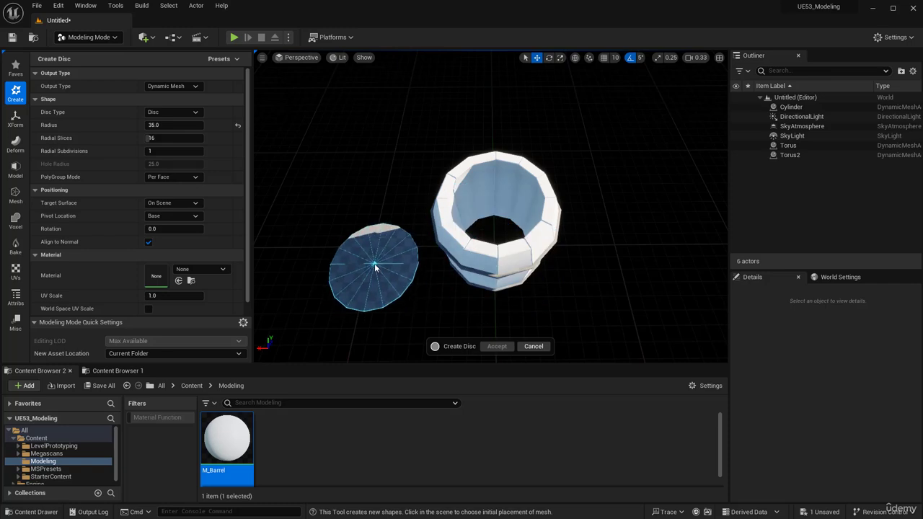
left_click(377, 264)
scroll(447, 265, "down", 3)
left_click_drag(447, 265, 518, 281)
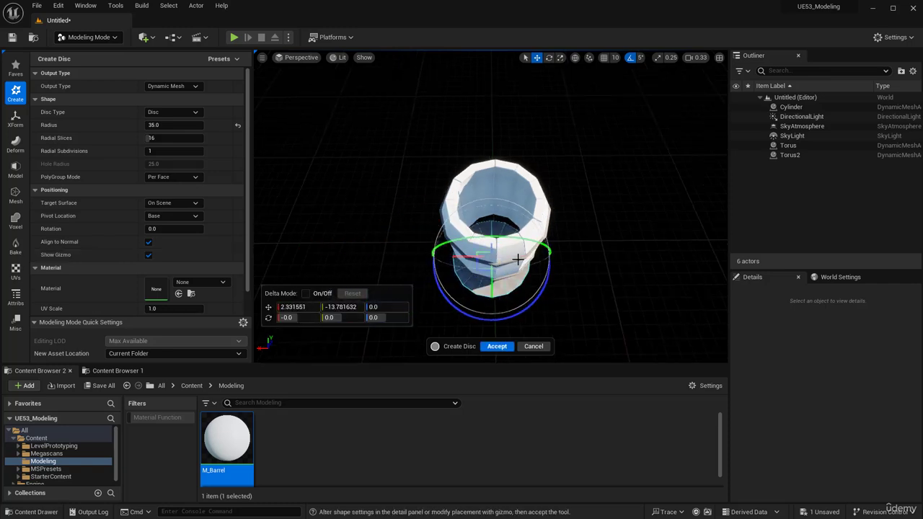
left_click_drag(481, 255, 482, 193)
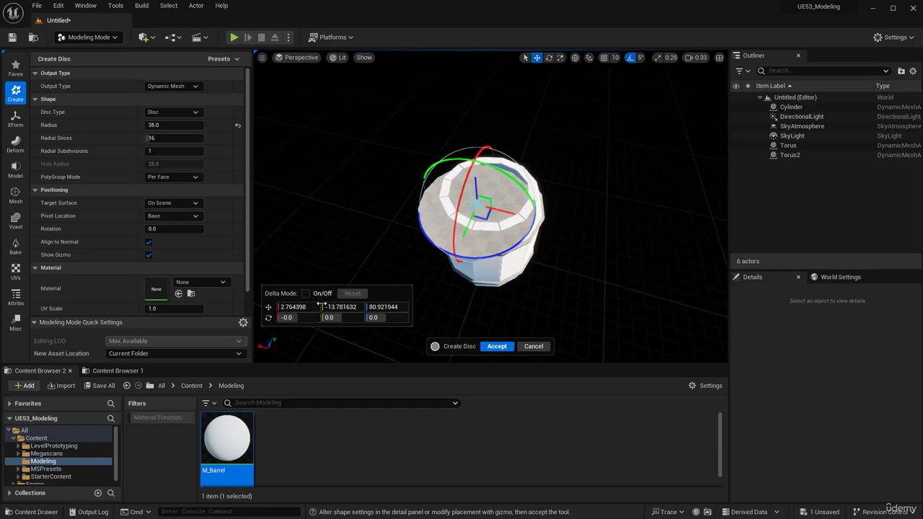
- Centre the disc on the barrel at X 0 and Y 0 and lower it to a height of about 76.71
type("0")
key("Tab")
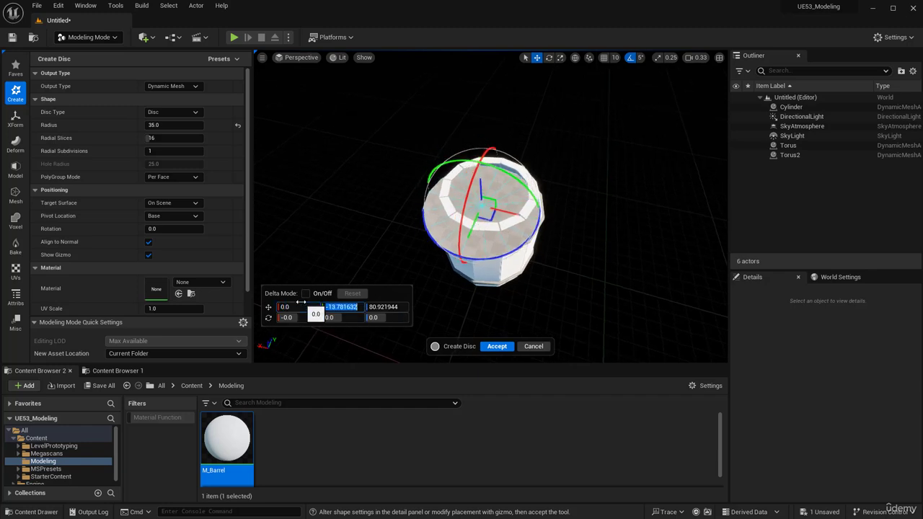
key("Return")
left_click_drag(549, 251, 545, 219, "alt")
left_click_drag(486, 147, 491, 151)
- Set the disc's radius to 30 so it fits inside the barrel rim, and accept its creation
scroll(587, 199, "up", 4)
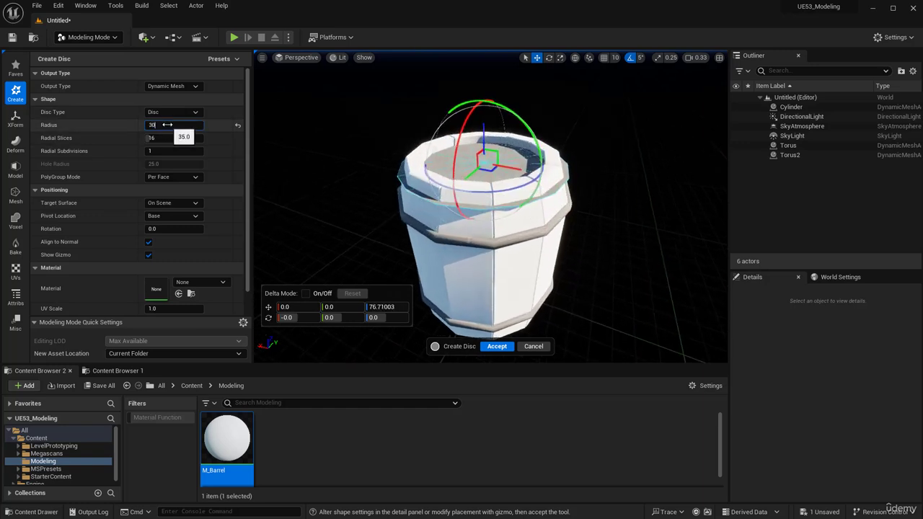
key("Return")
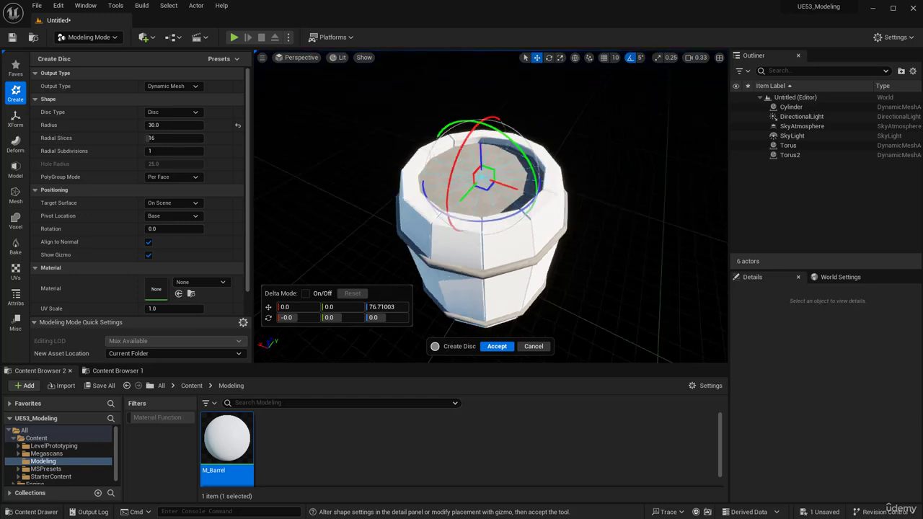
left_click(497, 347)
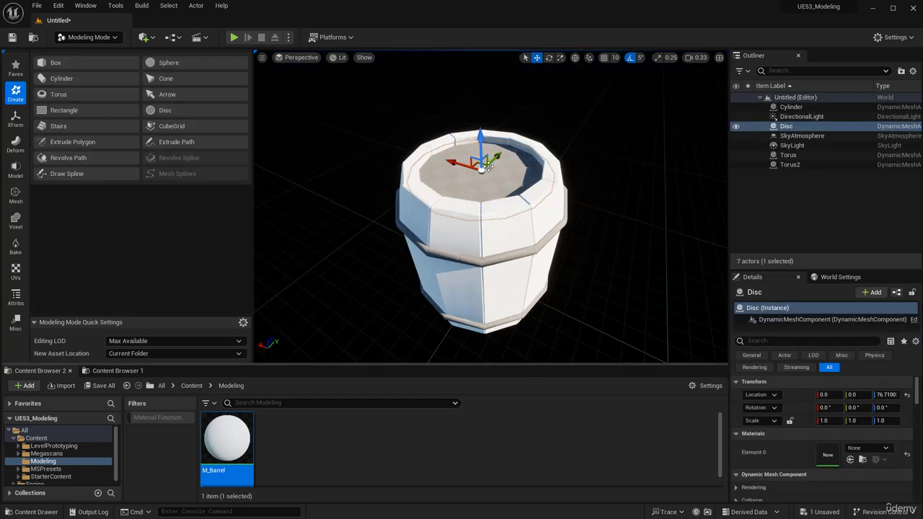
left_click_drag(481, 137, 479, 258)
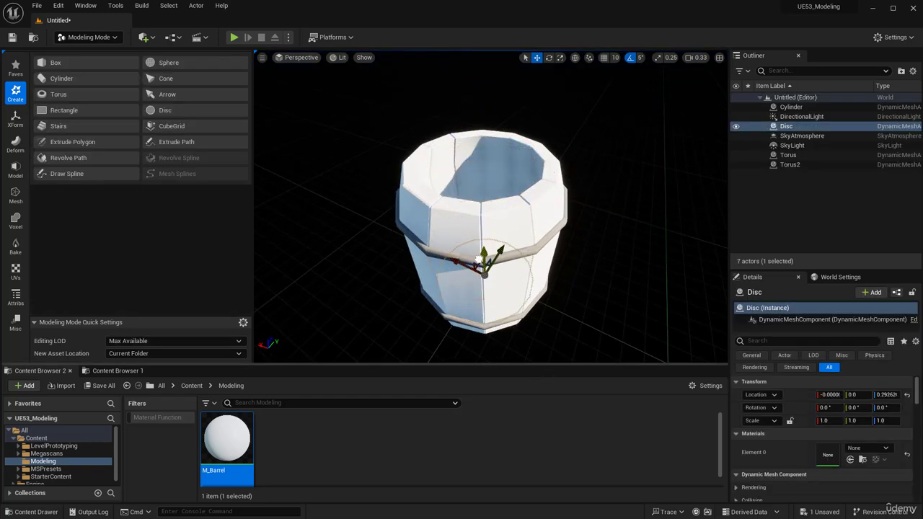
right_click_drag(524, 154, 517, 191)
key("ctrl+z")
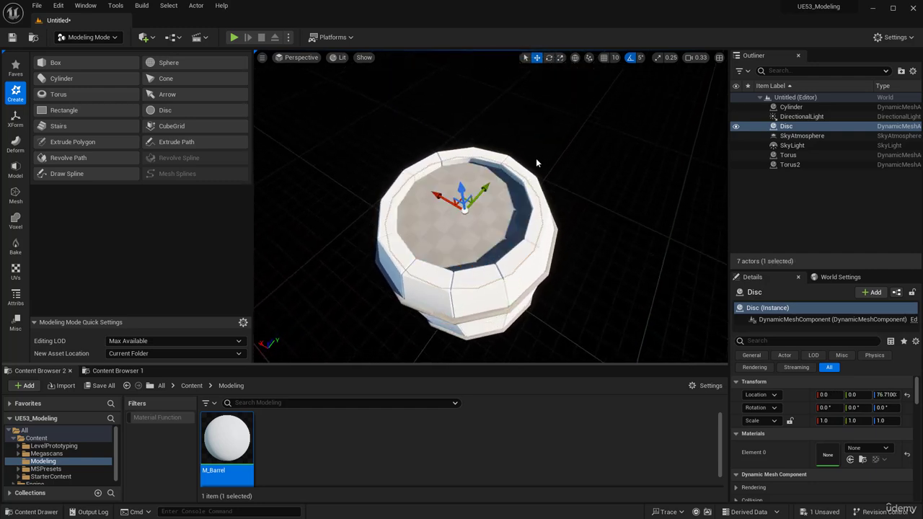
- Duplicate the lid disc down to the bottom of the barrel and position the copy at a height of about 2.46
right_click_drag(536, 157, 533, 135)
left_click_drag(459, 148, 469, 215, "alt")
scroll(503, 278, "down", 3)
right_click_drag(502, 277, 476, 160)
left_click_drag(476, 183, 469, 97)
scroll(474, 189, "up", 3)
scroll(473, 189, "up", 2)
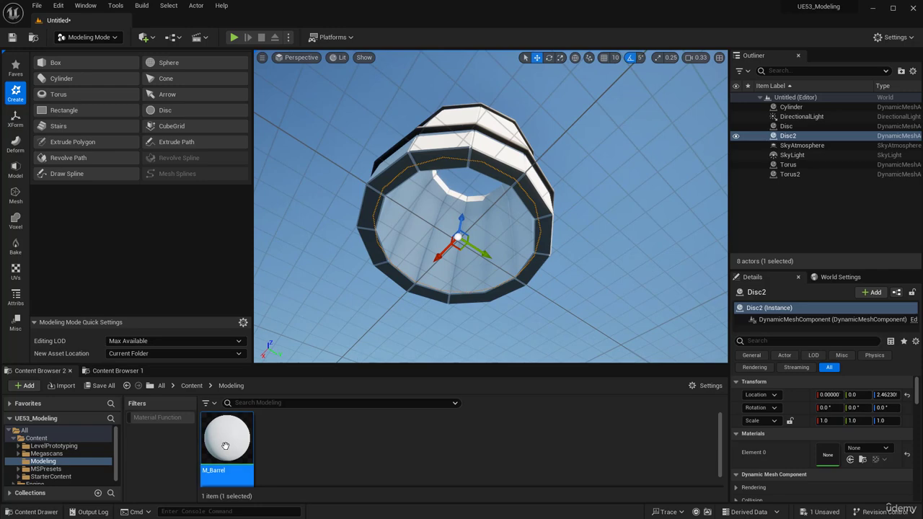
- Apply the M_Barrel material to both end discs, shifting the upper disc aside to reach the lower one
left_click_drag(226, 445, 479, 349)
left_click_drag(227, 440, 653, 78)
left_click(486, 174)
left_click_drag(229, 439, 472, 188)
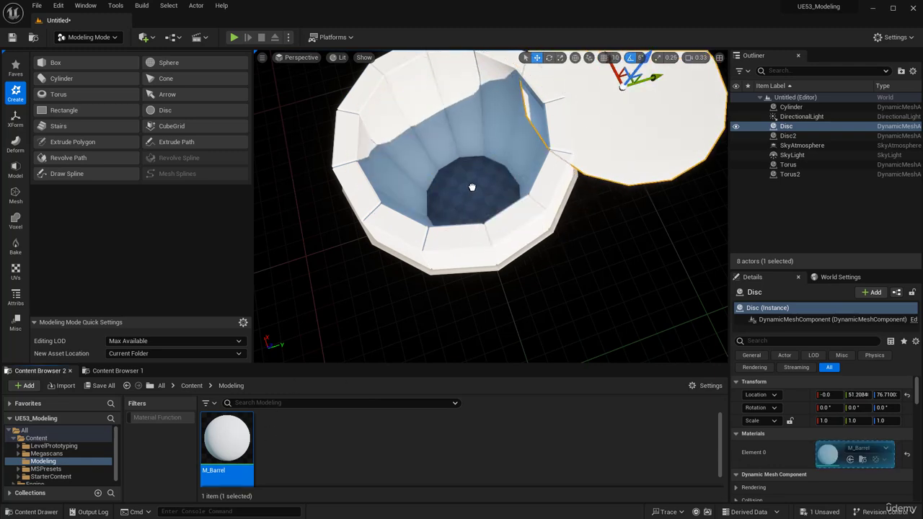
- Move the upper disc back over the barrel, set its Y location to 0 and deselect it
left_click_drag(649, 78, 505, 121)
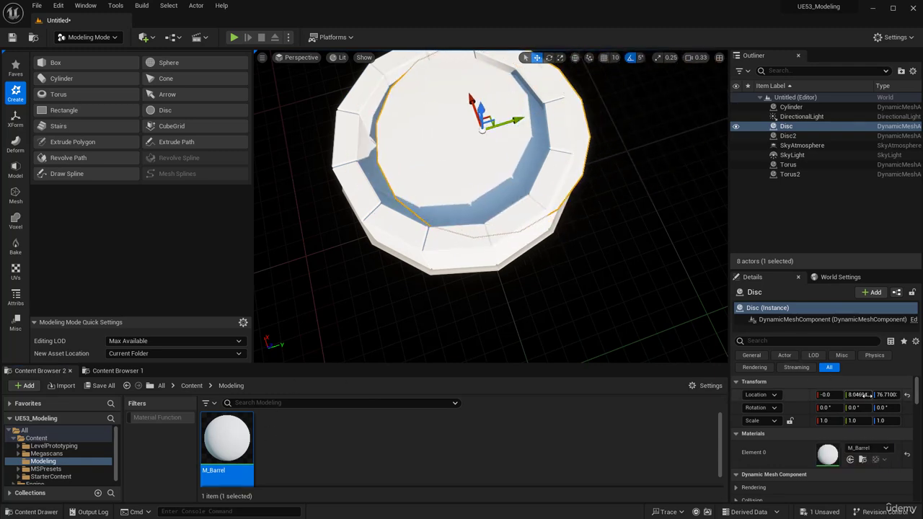
left_click(855, 395)
type("0")
key("Return")
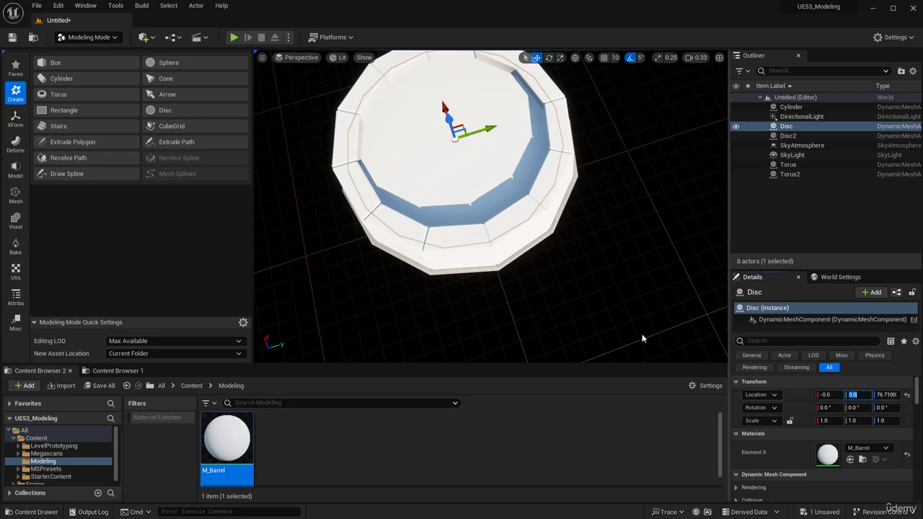
key("Escape")
- Place a new cylinder on the barrel's lid and shift it along Y to about 3.11
left_click_drag(468, 229, 466, 87, "alt")
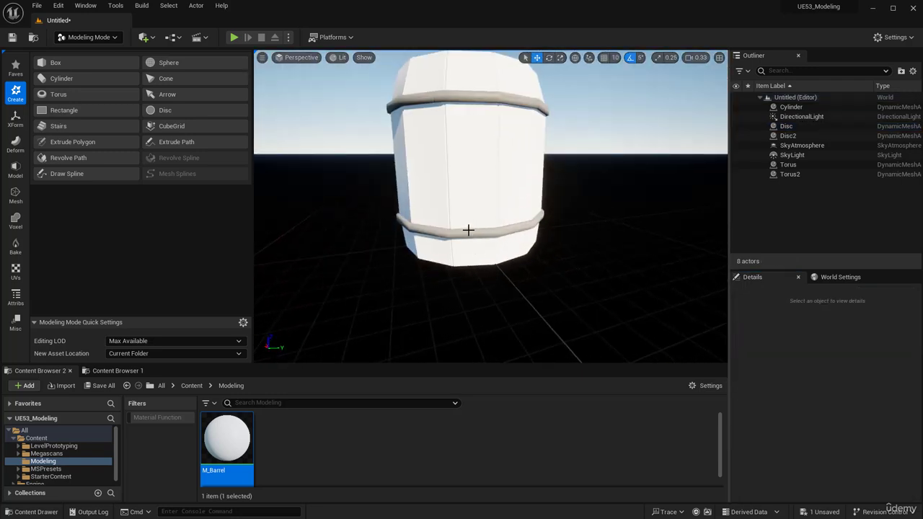
left_click_drag(468, 229, 498, 303, "alt")
left_click_drag(464, 196, 486, 318, "alt")
middle_click_drag(472, 234, 494, 196, "alt")
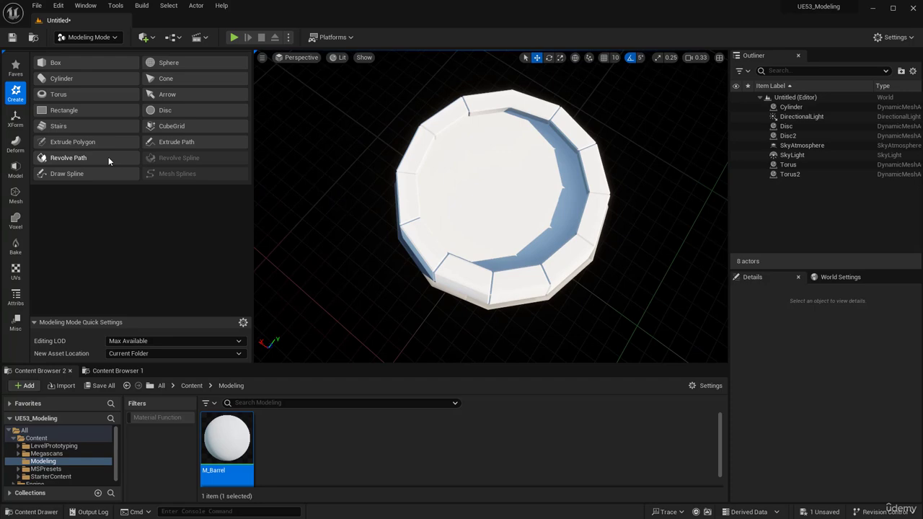
left_click(77, 78)
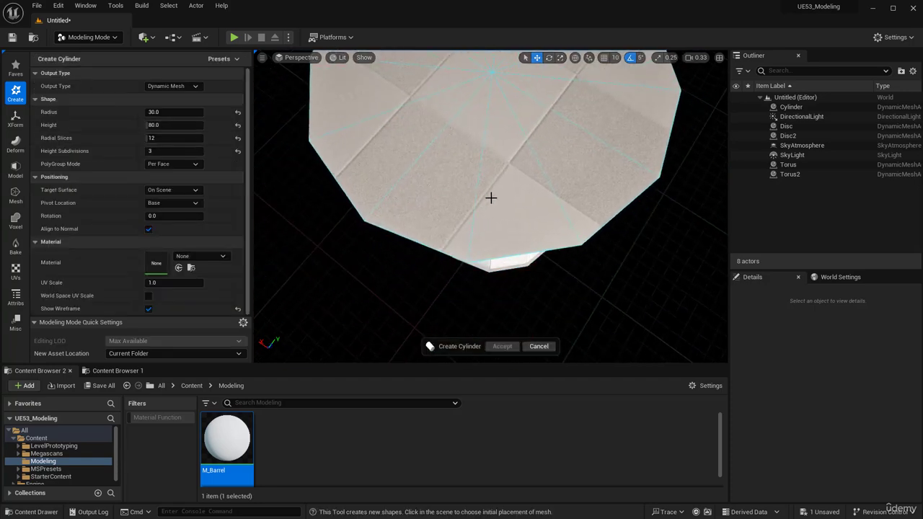
left_click(491, 201)
left_click_drag(491, 201, 354, 158, "alt")
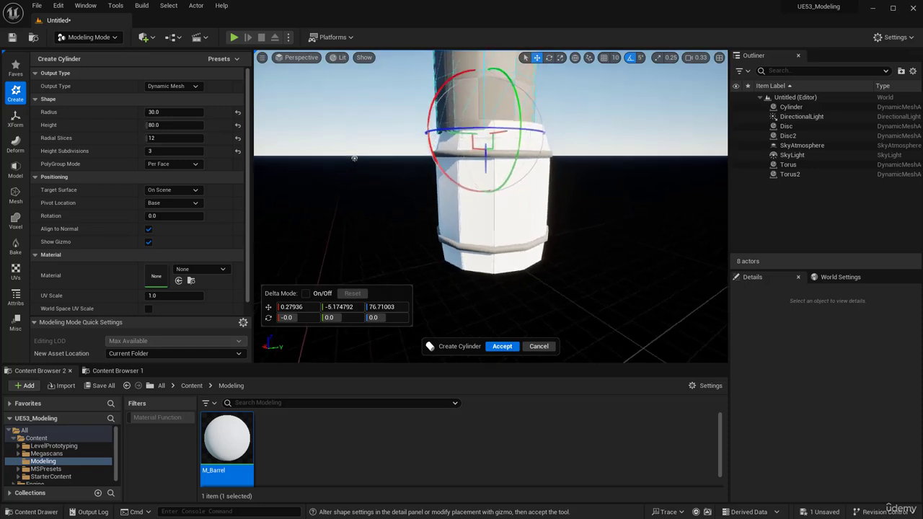
left_click_drag(505, 218, 511, 235, "alt")
left_click_drag(448, 201, 470, 132, "alt")
left_click_drag(404, 149, 391, 209, "alt")
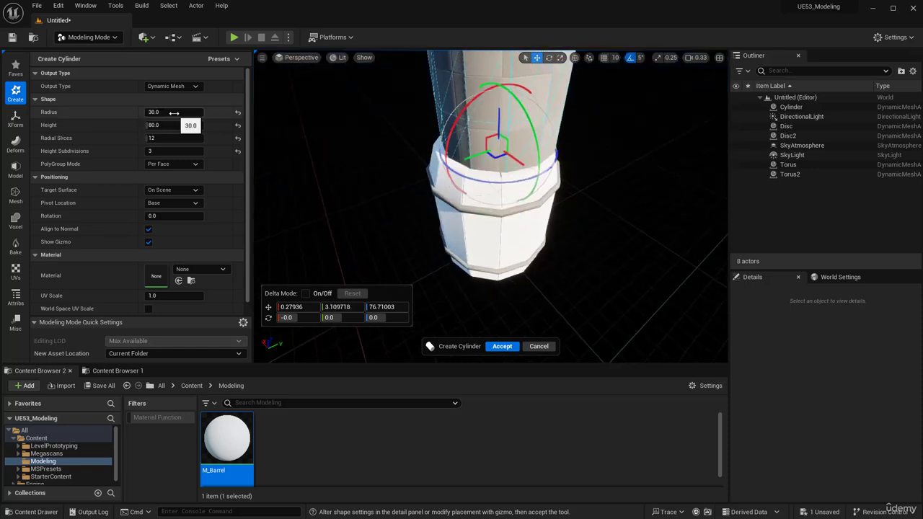
- Shrink the new cylinder to a radius of 8 and a height of 3
left_click_drag(174, 113, 160, 113)
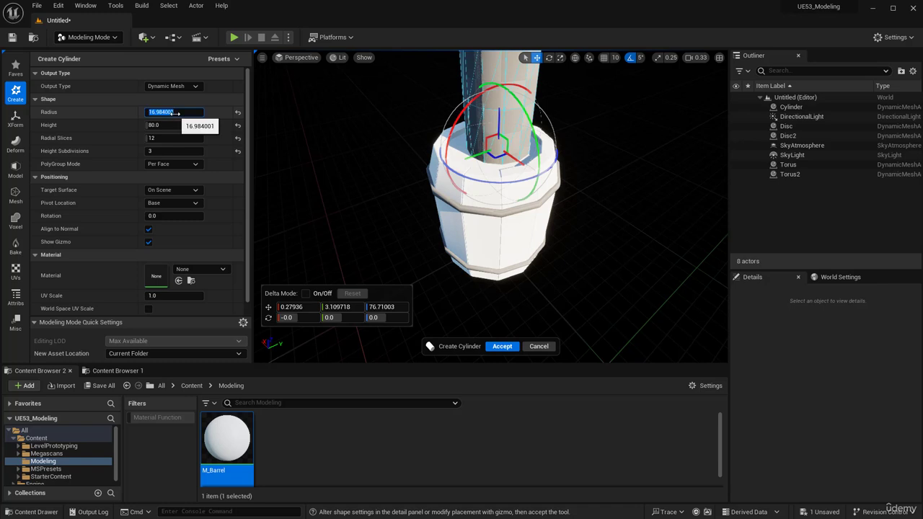
type("8")
key("Return")
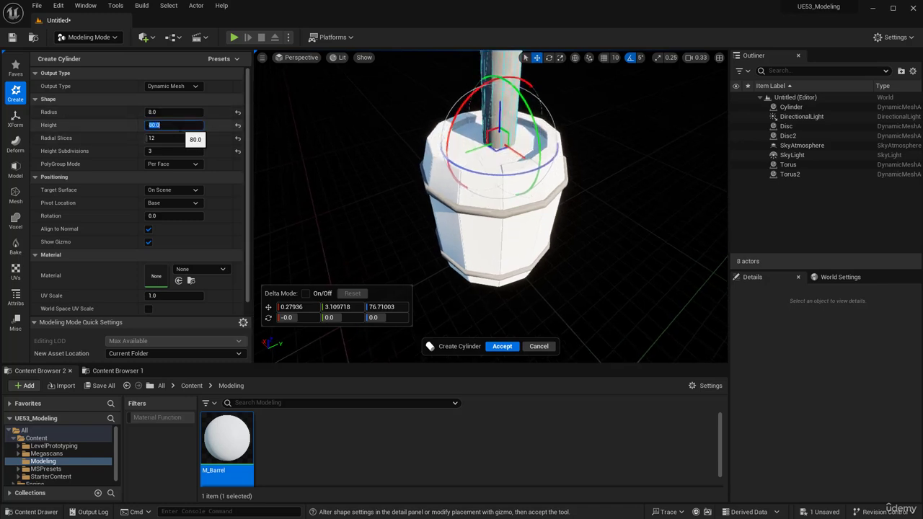
type("10")
key("Return")
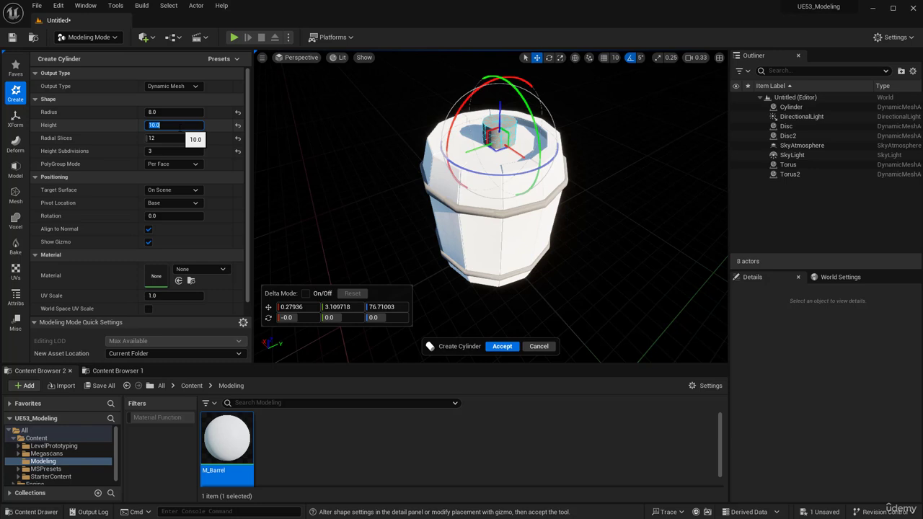
type("3")
key("Return")
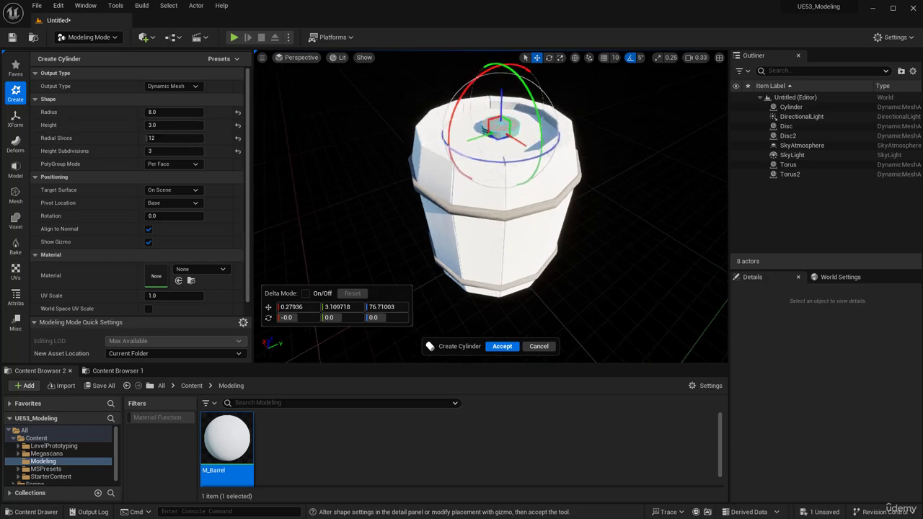
- Move the cylinder off-centre on the lid to about X -9.26 and Y 7.46
scroll(462, 140, "up", 4)
scroll(462, 140, "down", 2)
left_click_drag(462, 140, 513, 171, "alt")
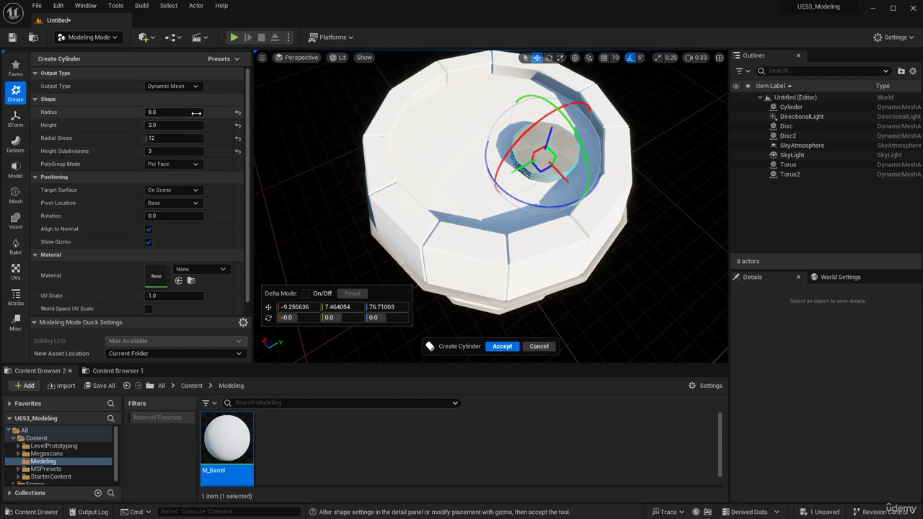
- Set the cylinder's radius to 4 and its height to 1.5
type("4")
key("Return")
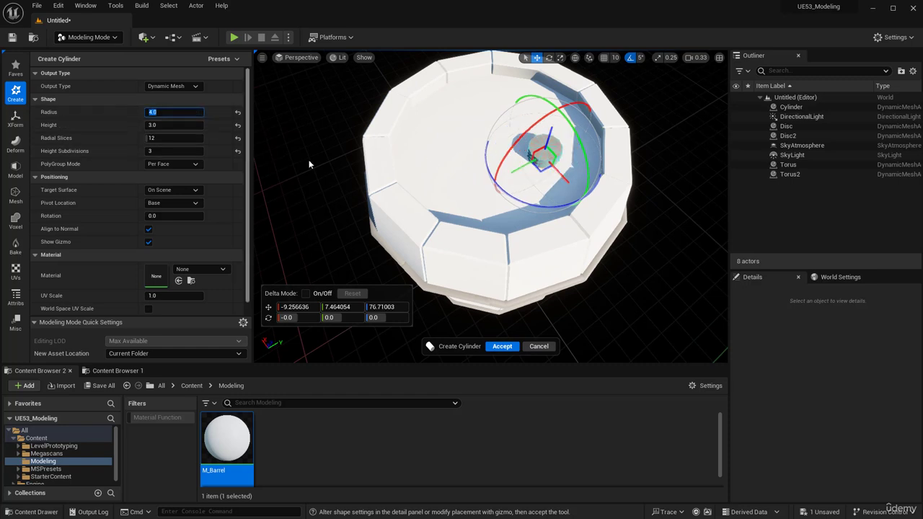
left_click_drag(346, 216, 344, 155, "alt")
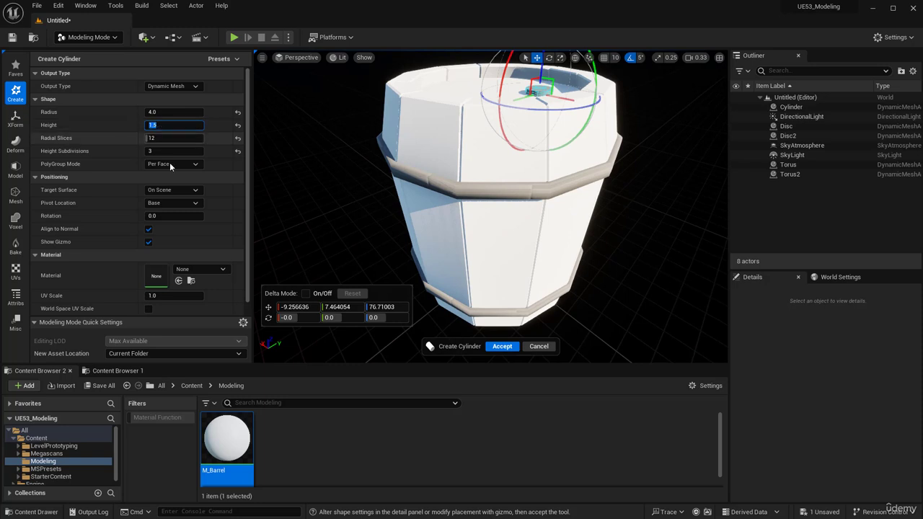
left_click_drag(567, 132, 569, 194, "alt")
left_click_drag(652, 254, 654, 285, "alt")
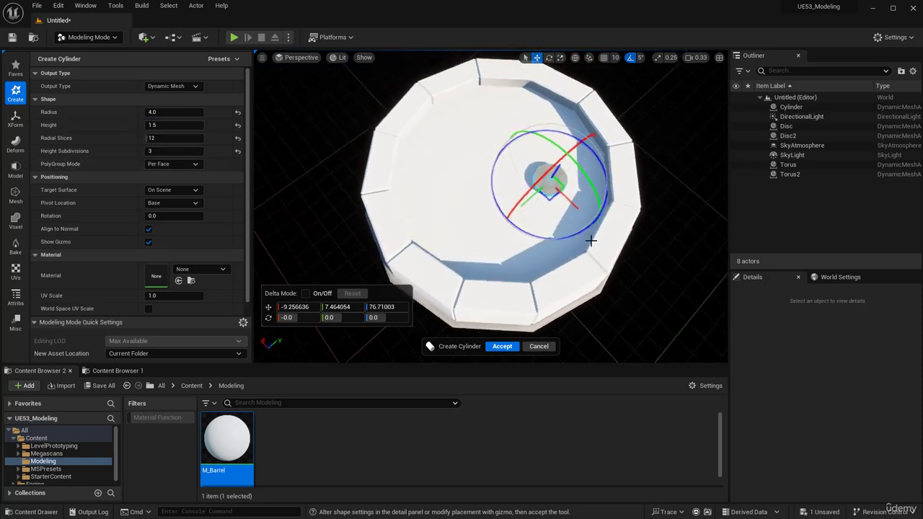
- Accept the small cylinder on the barrel's lid and move it closer to the lid's rim
left_click(503, 347)
scroll(570, 288, "down", 2)
left_click(579, 282)
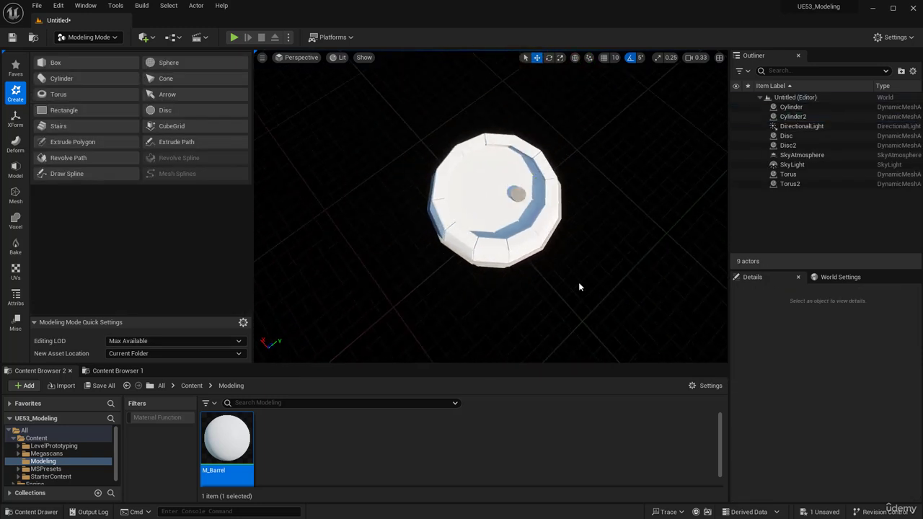
left_click_drag(579, 281, 563, 248, "alt")
left_click(520, 177)
left_click_drag(520, 177, 540, 179, "alt")
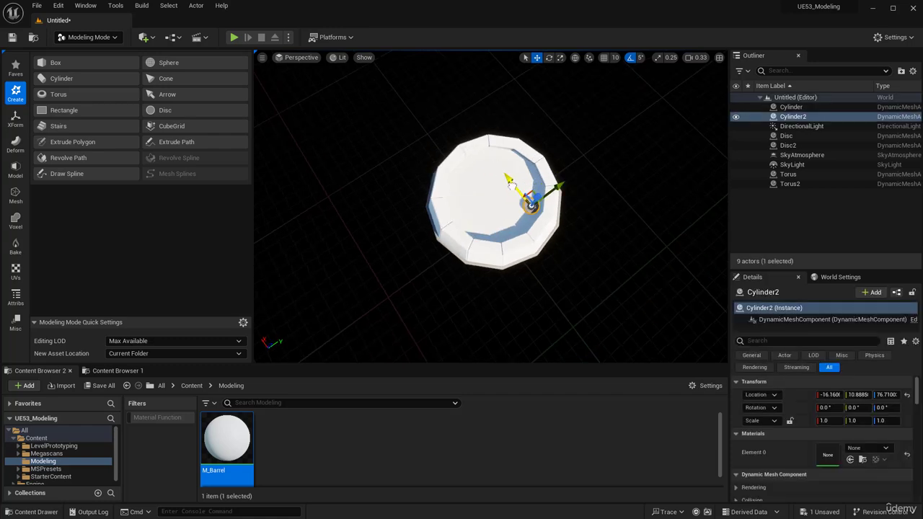
left_click(554, 267)
left_click_drag(555, 266, 631, 213, "alt")
middle_click_drag(450, 245, 437, 259, "alt")
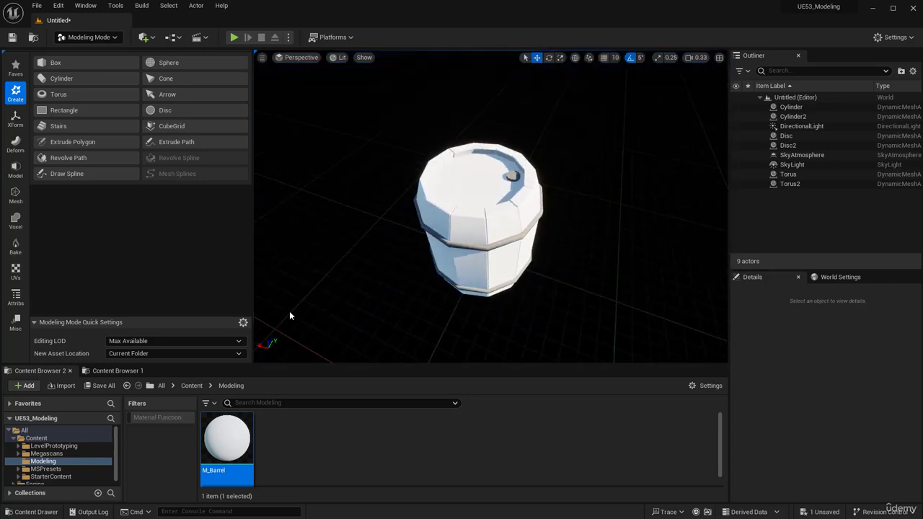
- Apply the MI_Metal_Pole_vh1tdcvew_2K material from the Megascans surfaces to the barrel's hoops
left_click(43, 454)
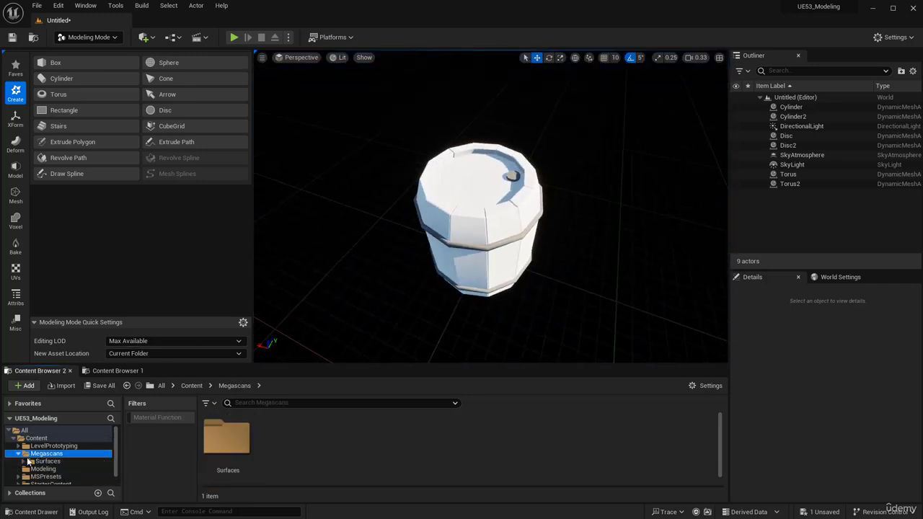
left_click(27, 461)
double_click(227, 438)
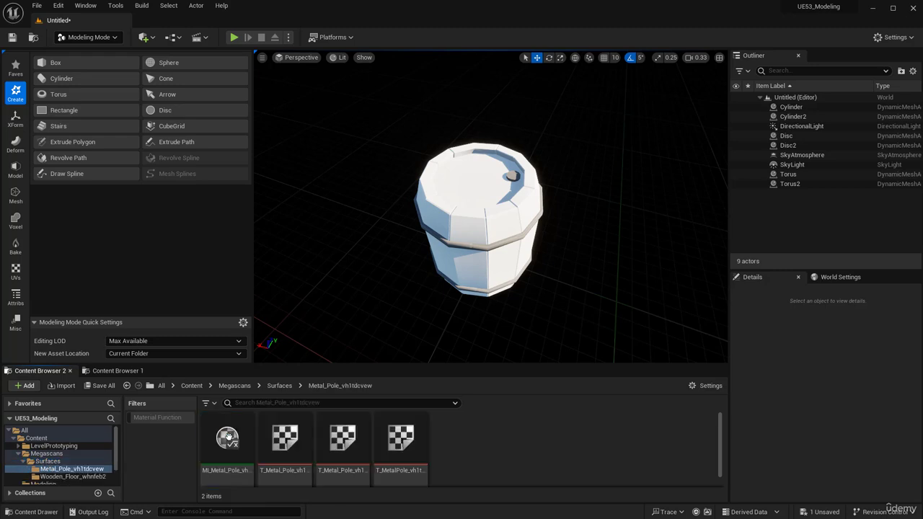
left_click_drag(228, 438, 437, 283)
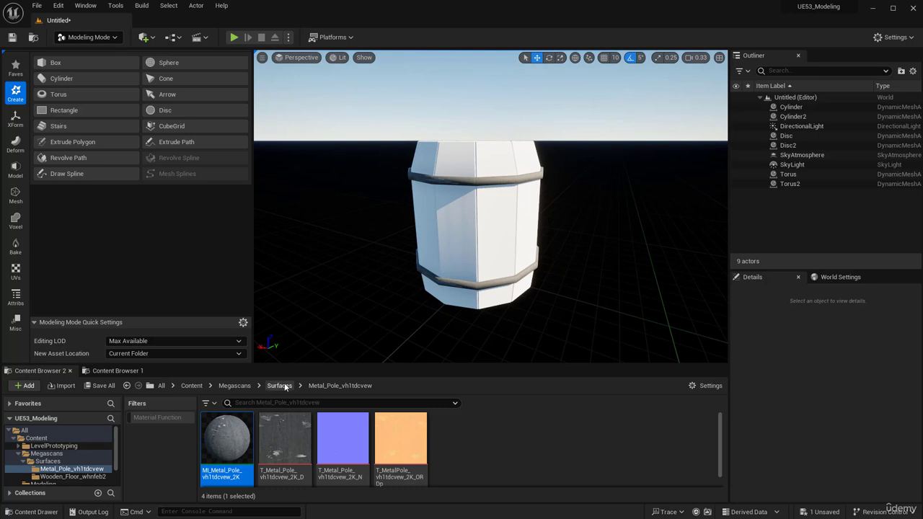
- Apply the MI_Wooden_Floor_whnfeb2_2K material to the barrel's plank body
left_click(284, 387)
double_click(283, 438)
left_click_drag(227, 437, 441, 229)
left_click_drag(396, 250, 351, 274, "alt")
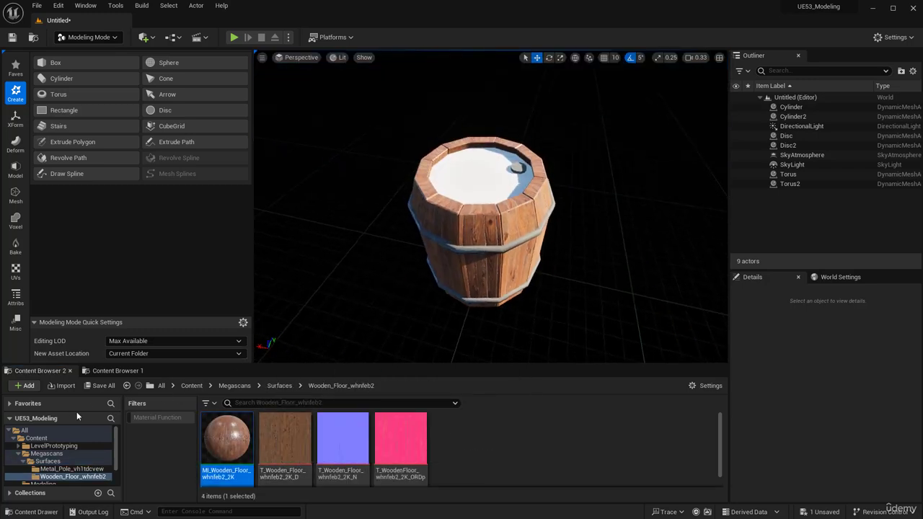
- Open Quixel Bridge from the content-adding options and search its whole library for wood
left_click(25, 387)
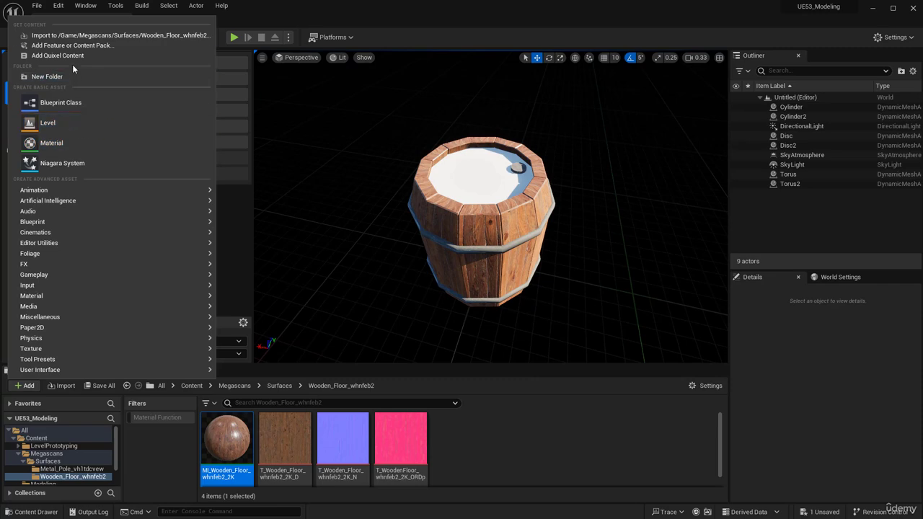
left_click(70, 56)
left_click_drag(156, 72, 282, 43)
left_click(295, 72)
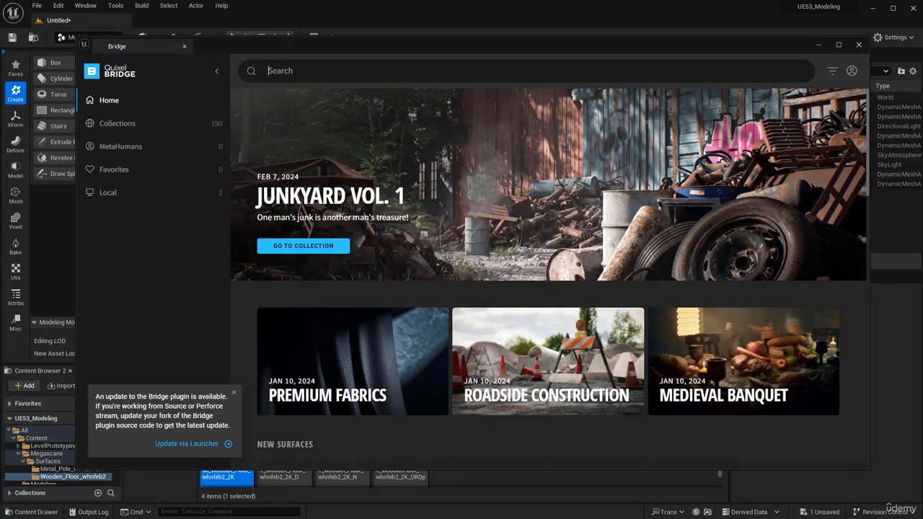
type("woo")
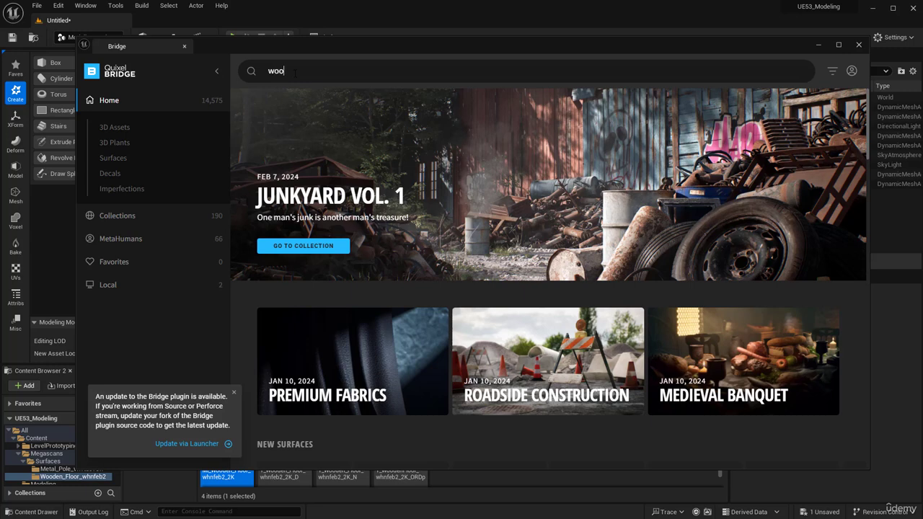
type("d")
key("Return")
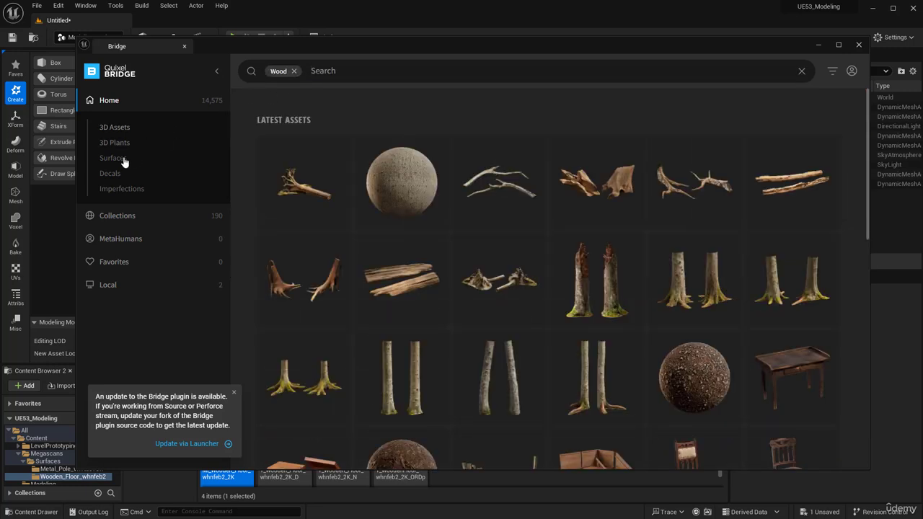
- Search for wood within Surfaces, view the Wooden Floor asset's details and close Quixel Bridge
left_click(124, 160)
left_click(370, 76)
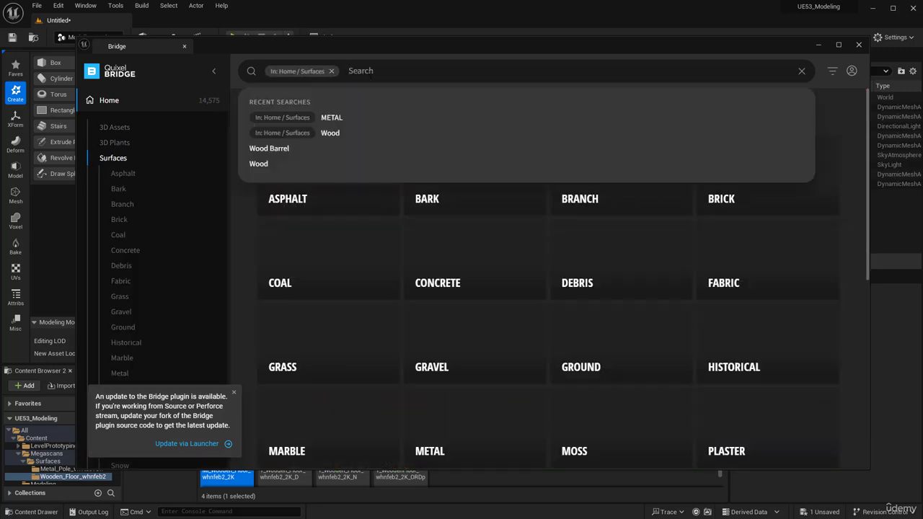
type("wood")
key("Return")
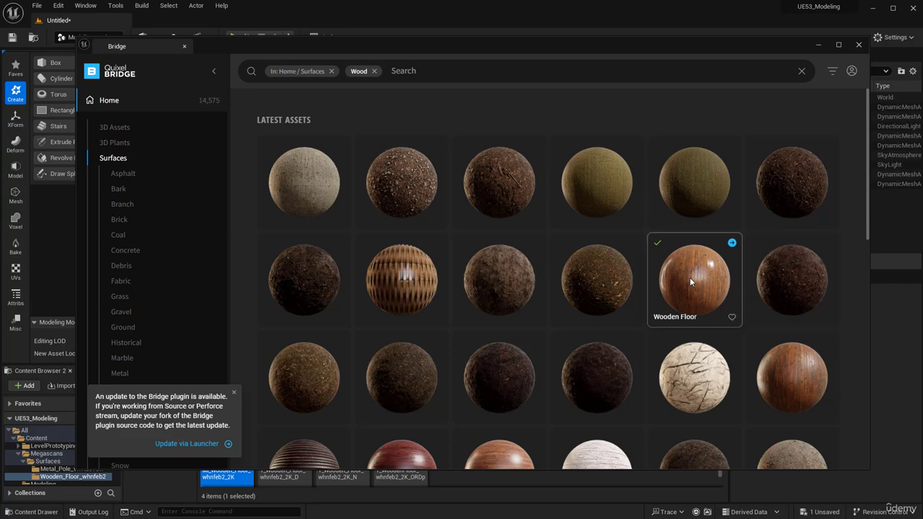
left_click(691, 282)
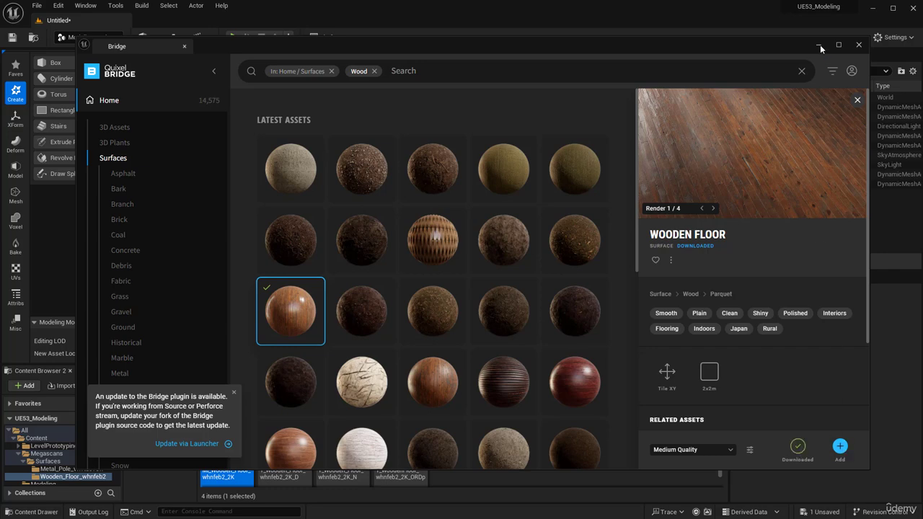
left_click(858, 45)
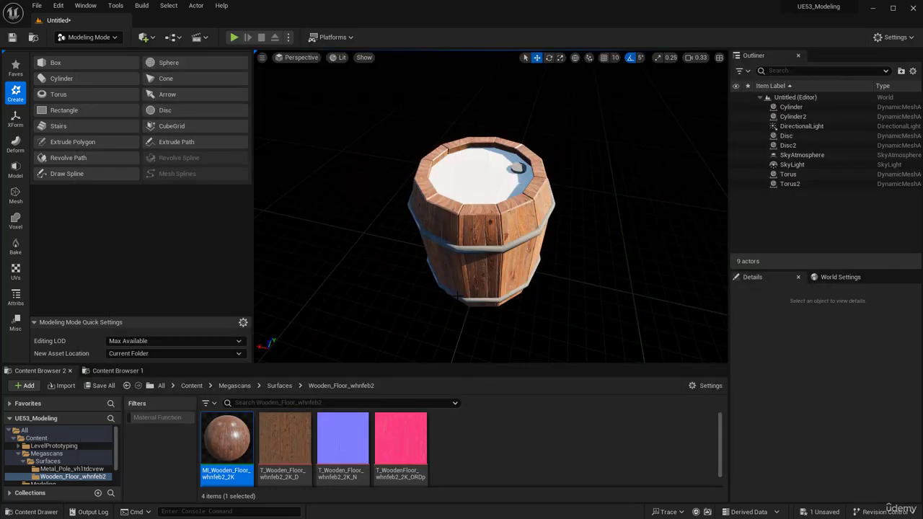
- Apply the MI_Wooden_Floor_whnfeb2_2K material from the Megascans surfaces to the barrel's top disc
left_click(45, 454)
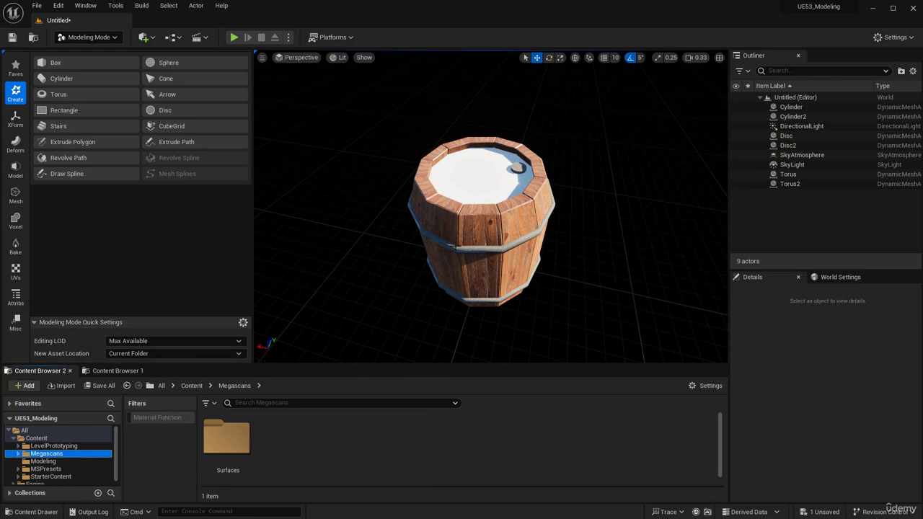
left_click_drag(455, 247, 432, 213, "alt")
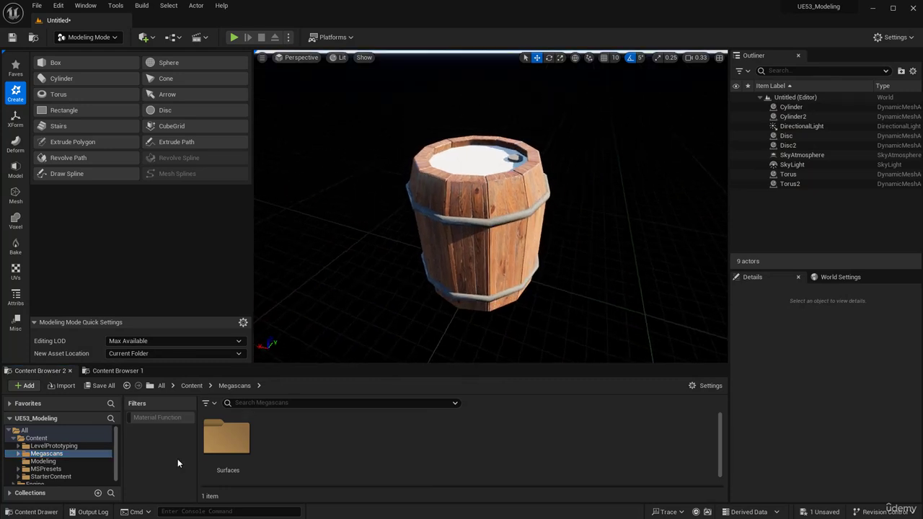
left_click(36, 454)
left_click(44, 461)
left_click(72, 468)
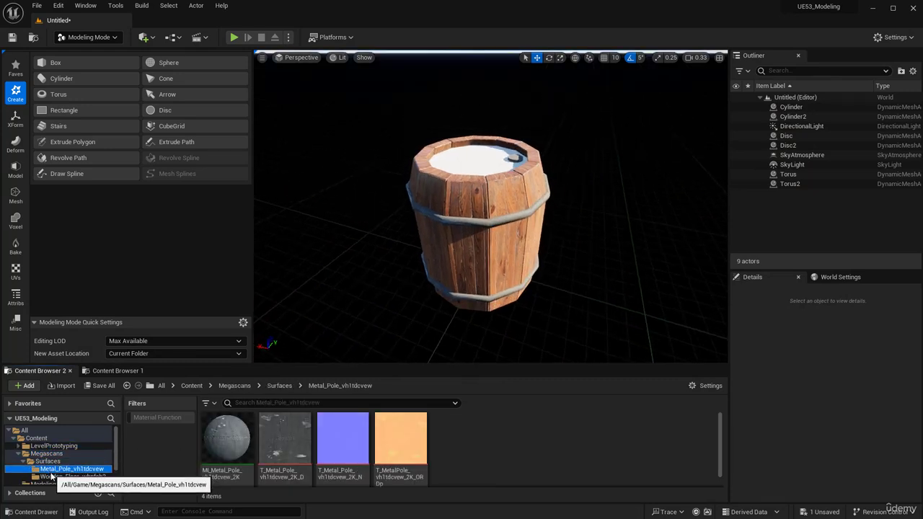
left_click(73, 477)
left_click_drag(224, 461, 492, 170)
right_click_drag(492, 202, 477, 254)
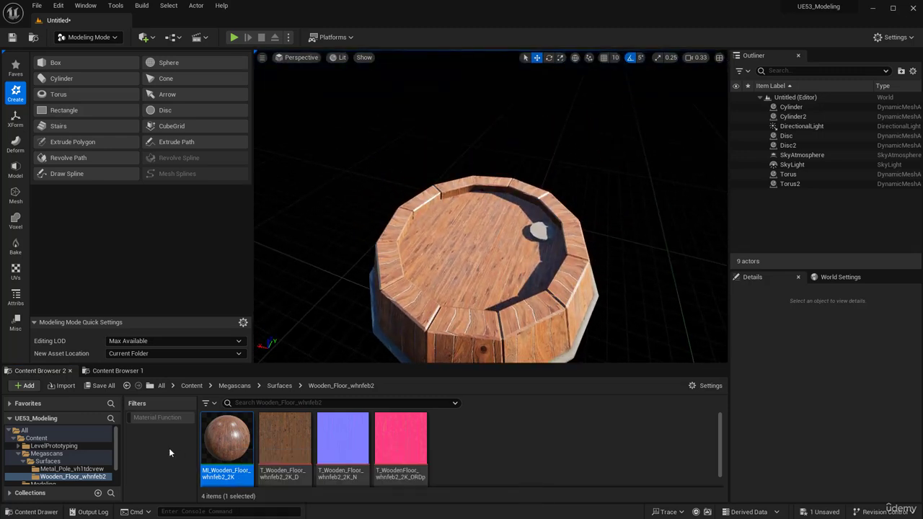
- Apply the MI_Metal_Pole_vh1tdcvew_2K material to the small cylinder on the lid
left_click(278, 385)
double_click(227, 438)
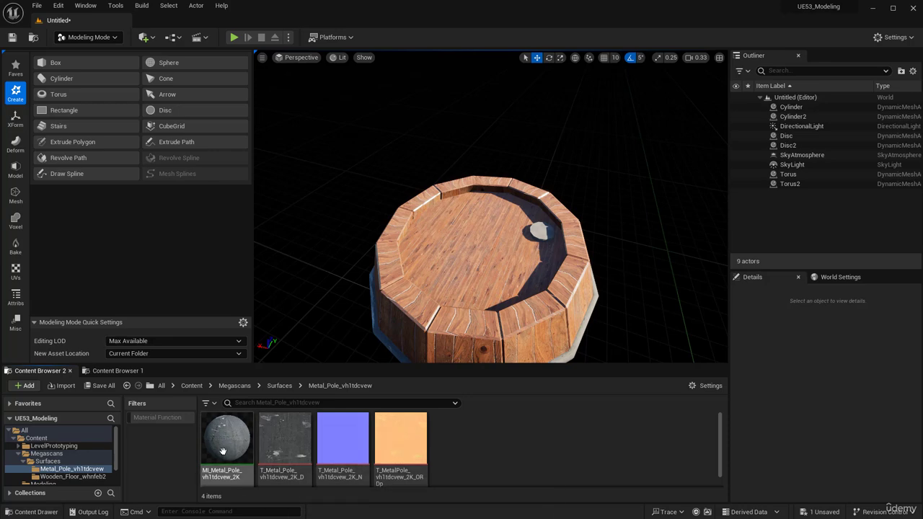
left_click_drag(226, 440, 541, 235)
right_click_drag(541, 235, 544, 216)
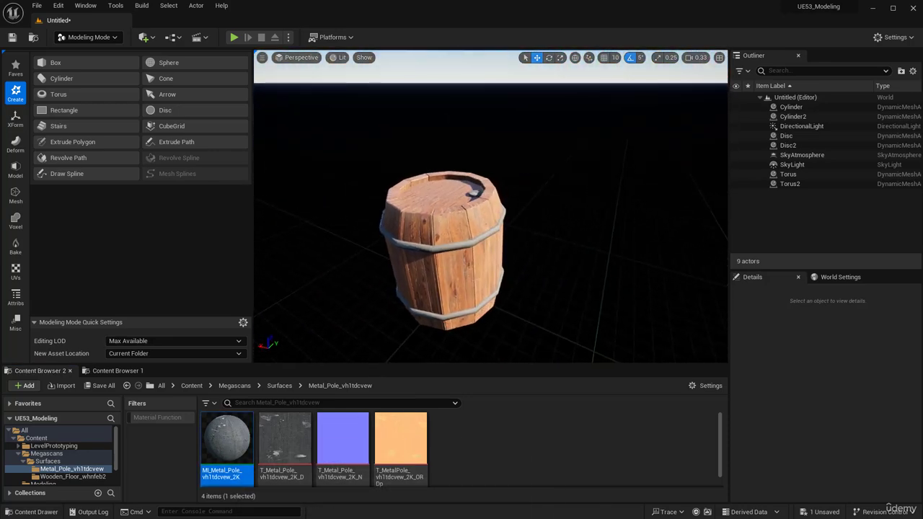